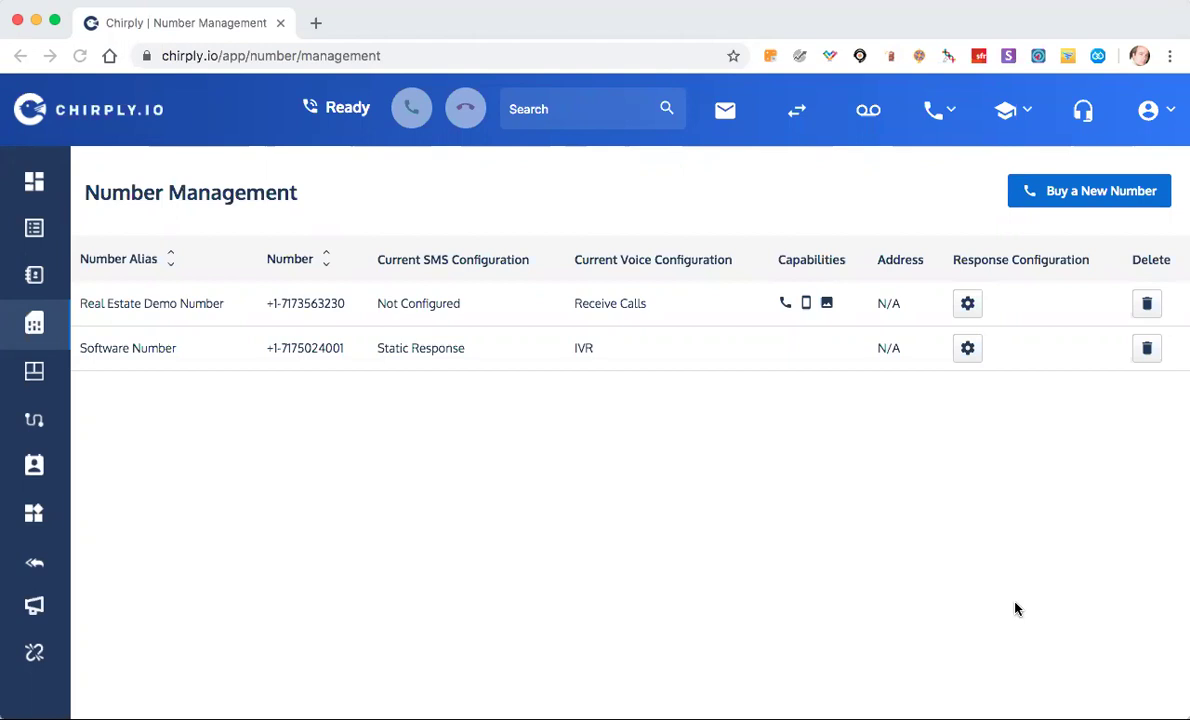
From the dashboard, search for a new local United States phone number with area code 717.
{"action": "left_click", "coordinate": [34, 186]}
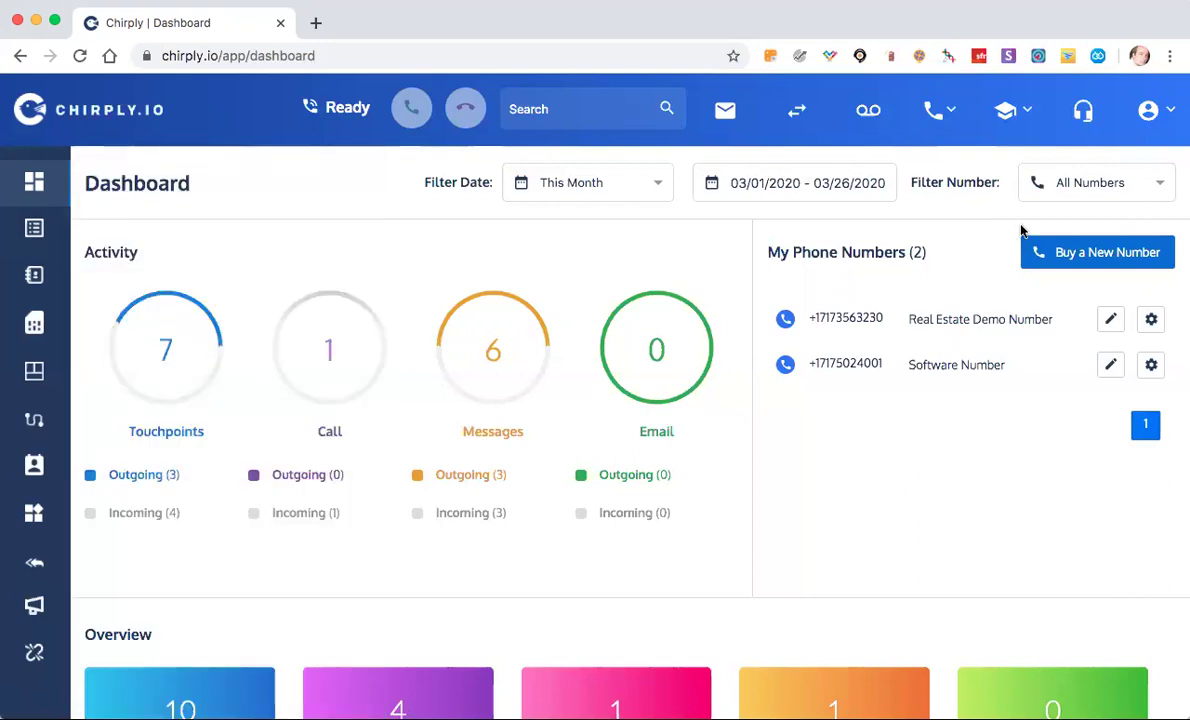
{"action": "left_click", "coordinate": [1098, 252]}
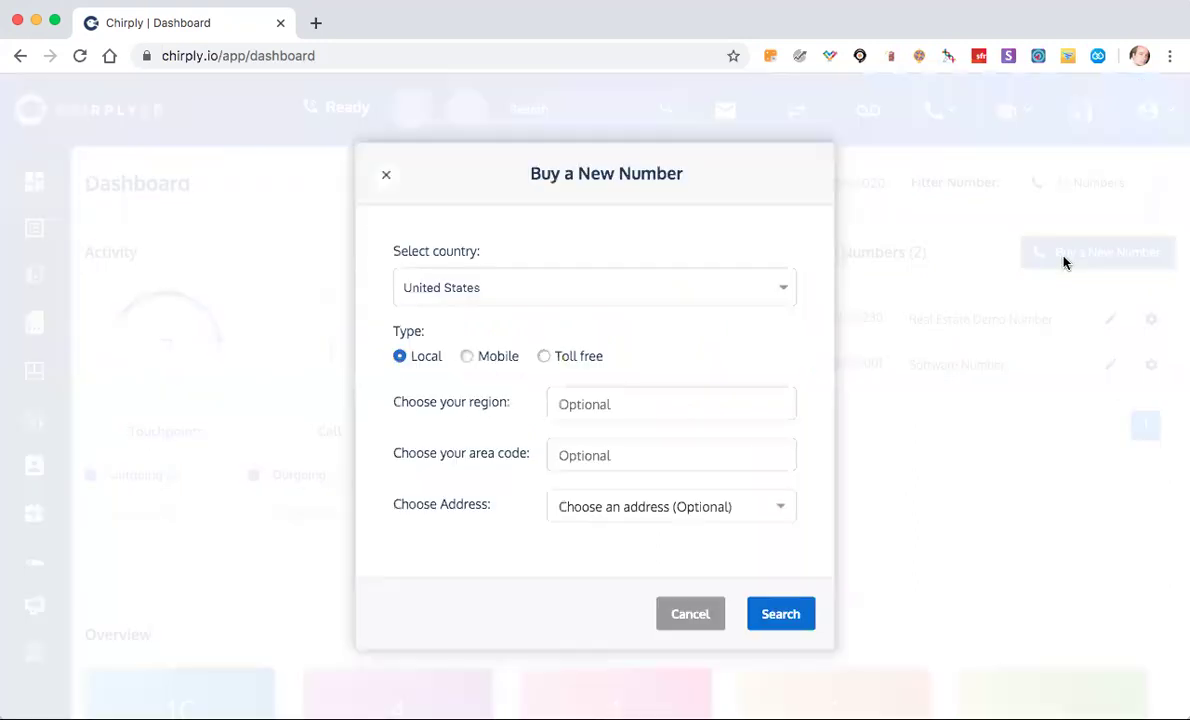
{"action": "left_click", "coordinate": [435, 289]}
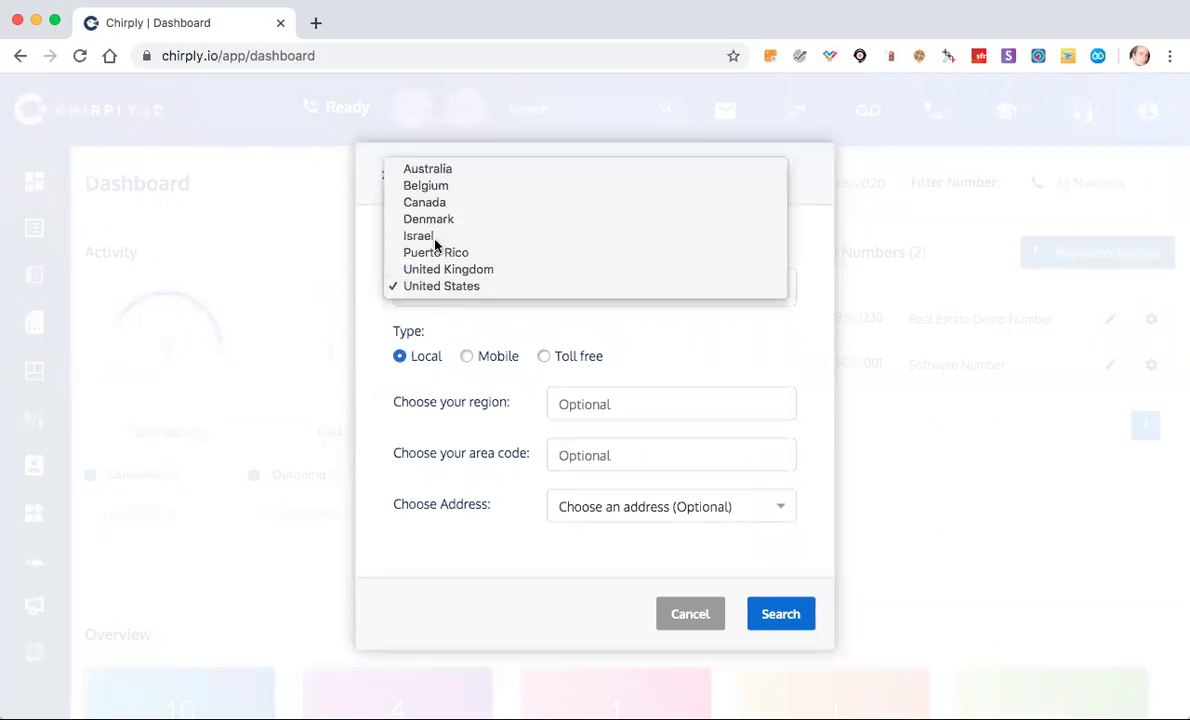
{"action": "left_click", "coordinate": [406, 285]}
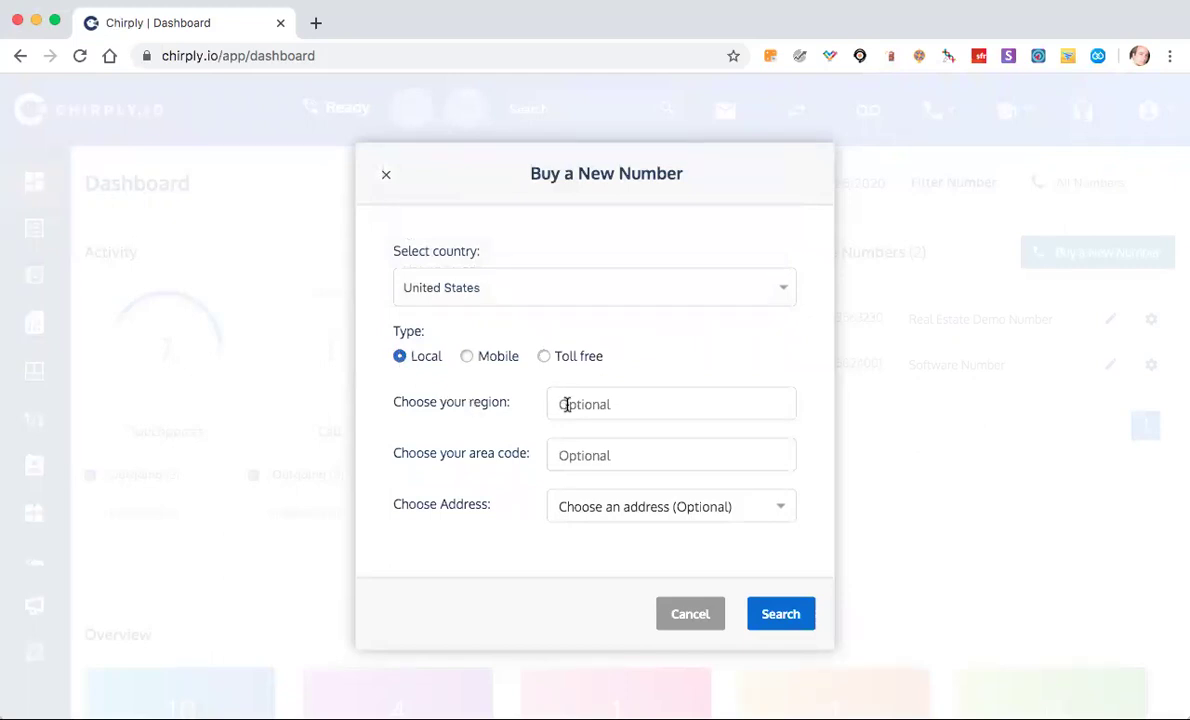
{"action": "left_click", "coordinate": [593, 455]}
{"action": "left_click", "coordinate": [568, 495]}
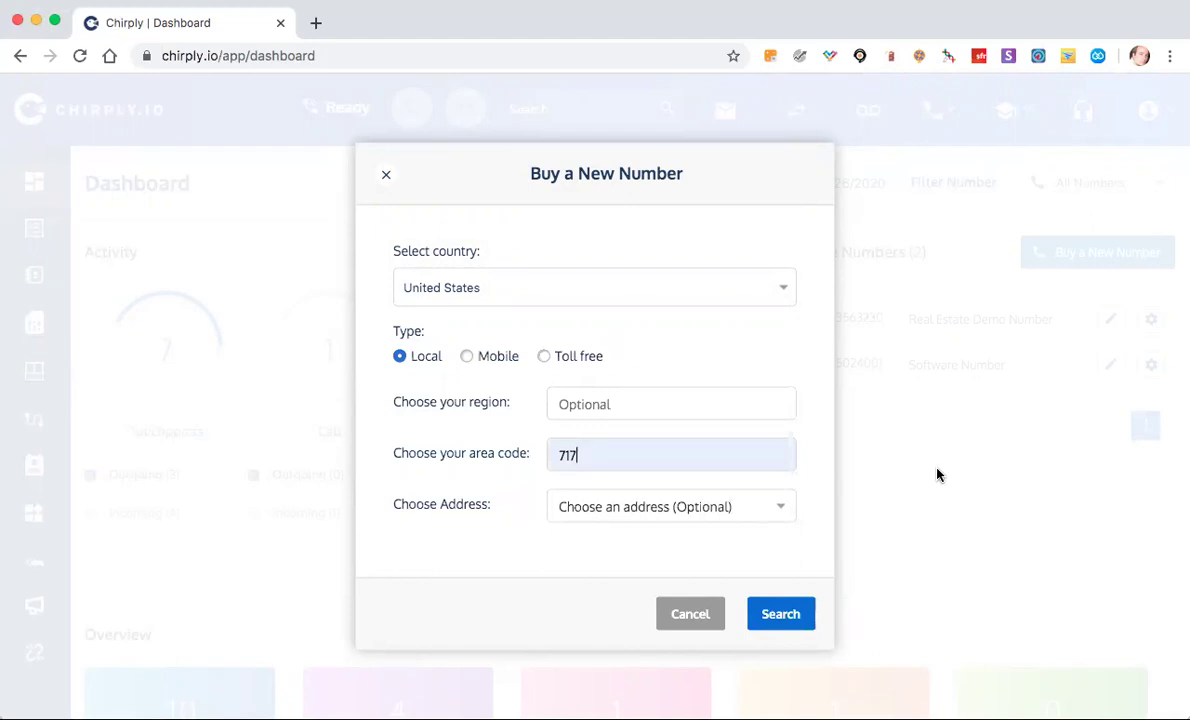
{"action": "left_click", "coordinate": [790, 614]}
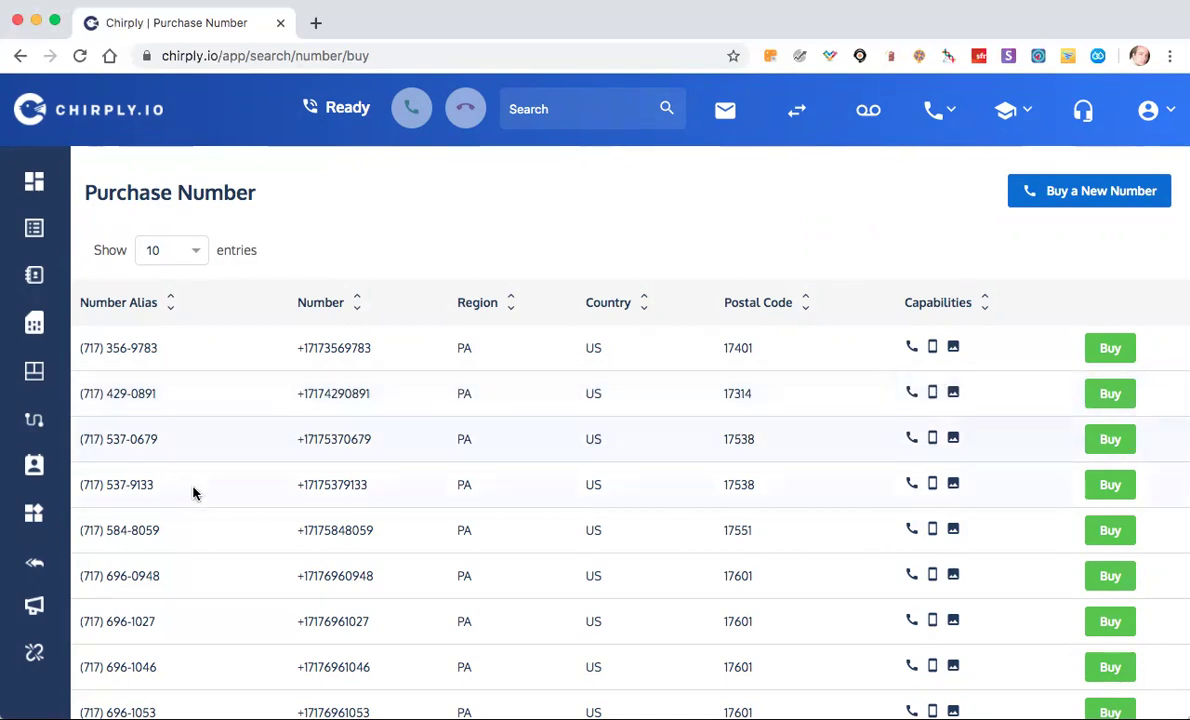
Buy the second phone number in the search results and dismiss the purchase confirmation.
{"action": "scroll", "coordinate": [193, 484], "scroll_direction": "down", "scroll_amount": 3}
{"action": "scroll", "coordinate": [193, 481], "scroll_direction": "up", "scroll_amount": 3}
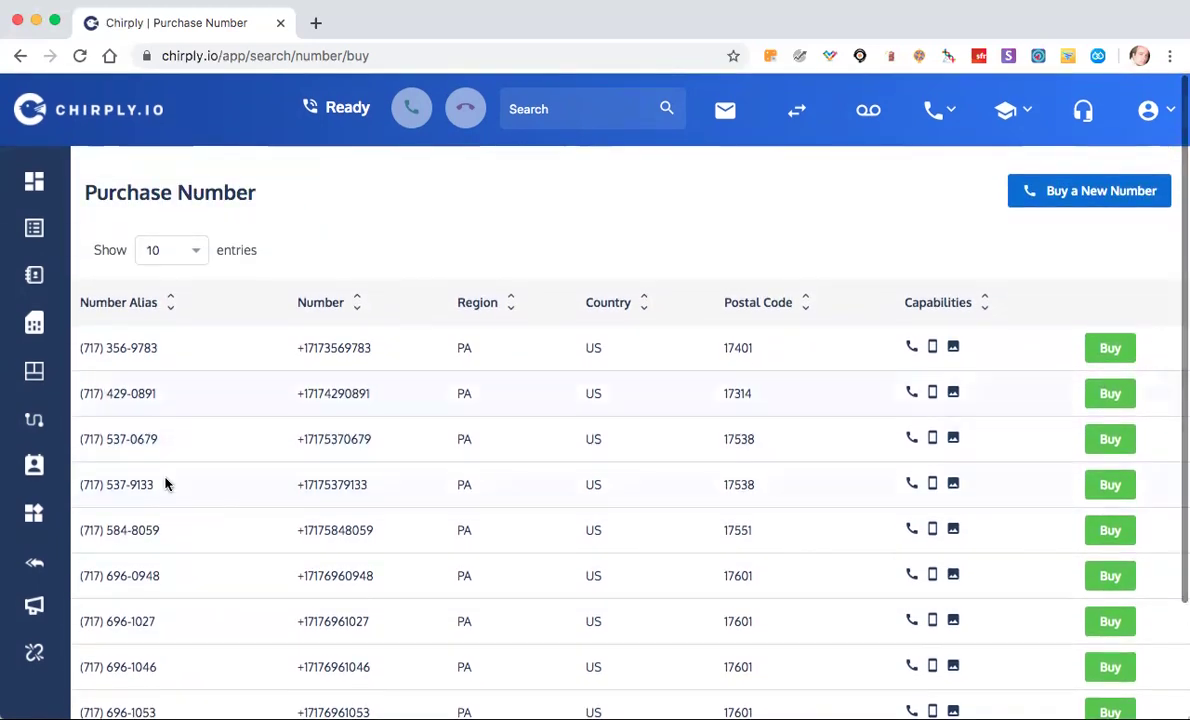
{"action": "left_click", "coordinate": [1110, 396]}
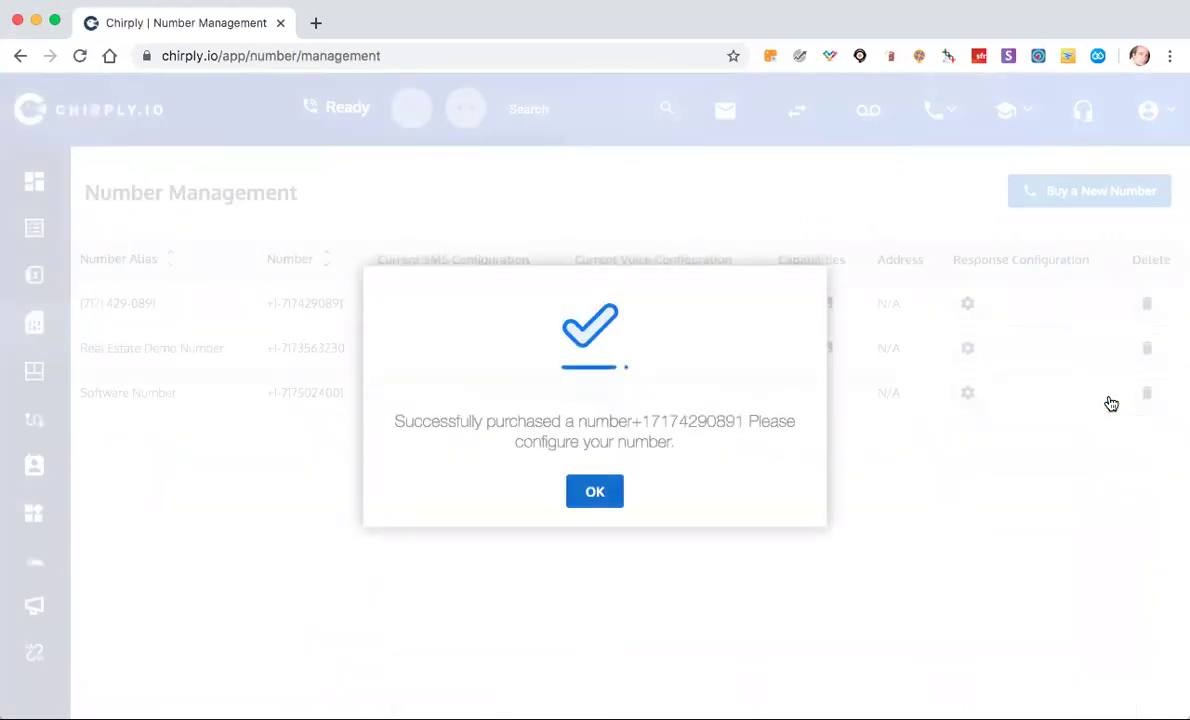
{"action": "left_click", "coordinate": [594, 493]}
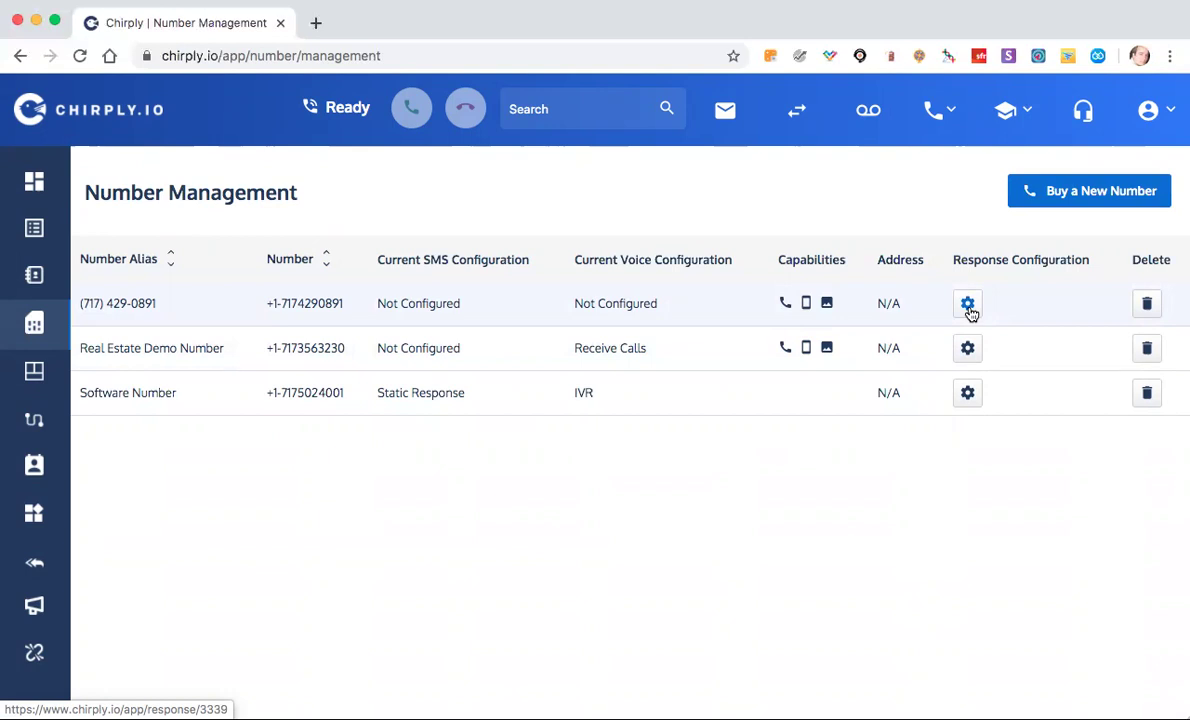
Start a new contact list and name it "Restaurant Demo List".
{"action": "left_click", "coordinate": [36, 231]}
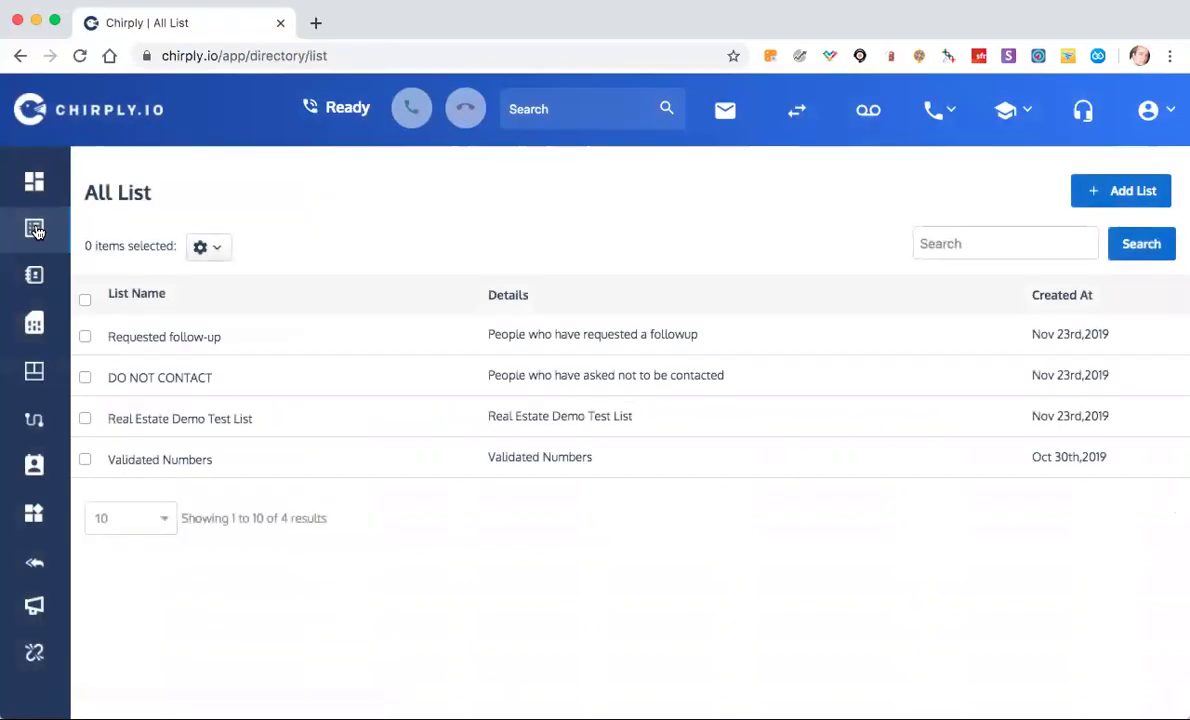
{"action": "left_click", "coordinate": [1155, 201]}
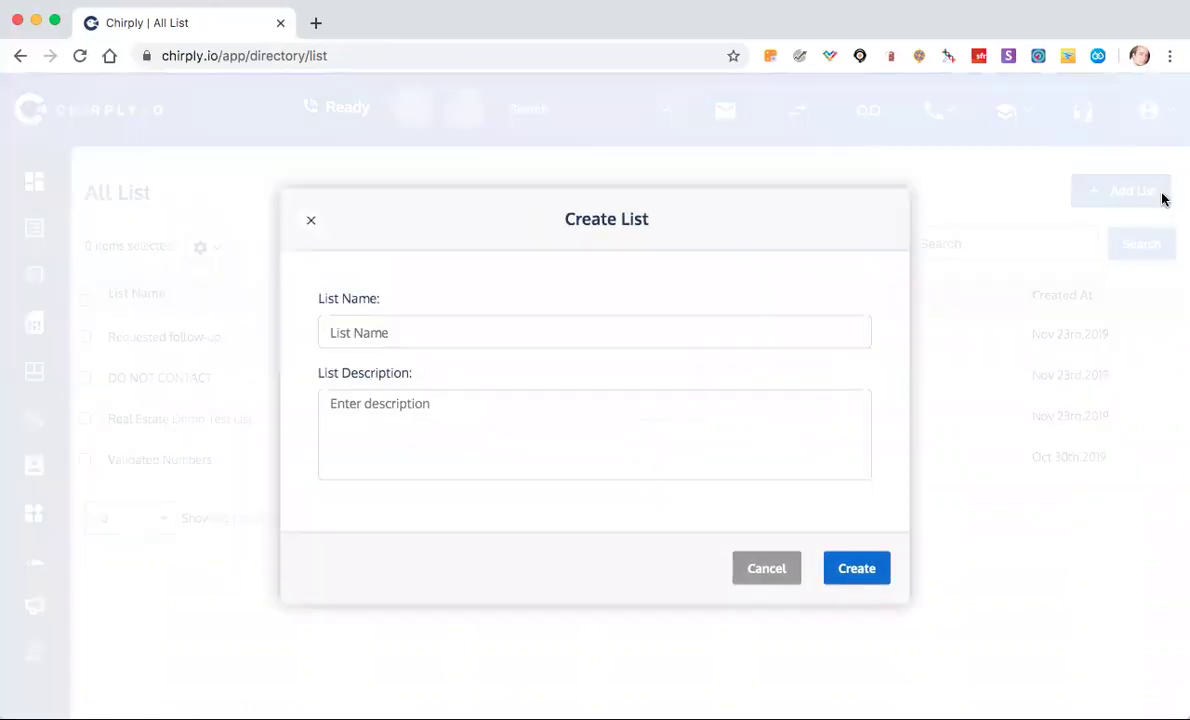
{"action": "left_click", "coordinate": [387, 332]}
{"action": "type", "text": "Restaurant Demo List"}
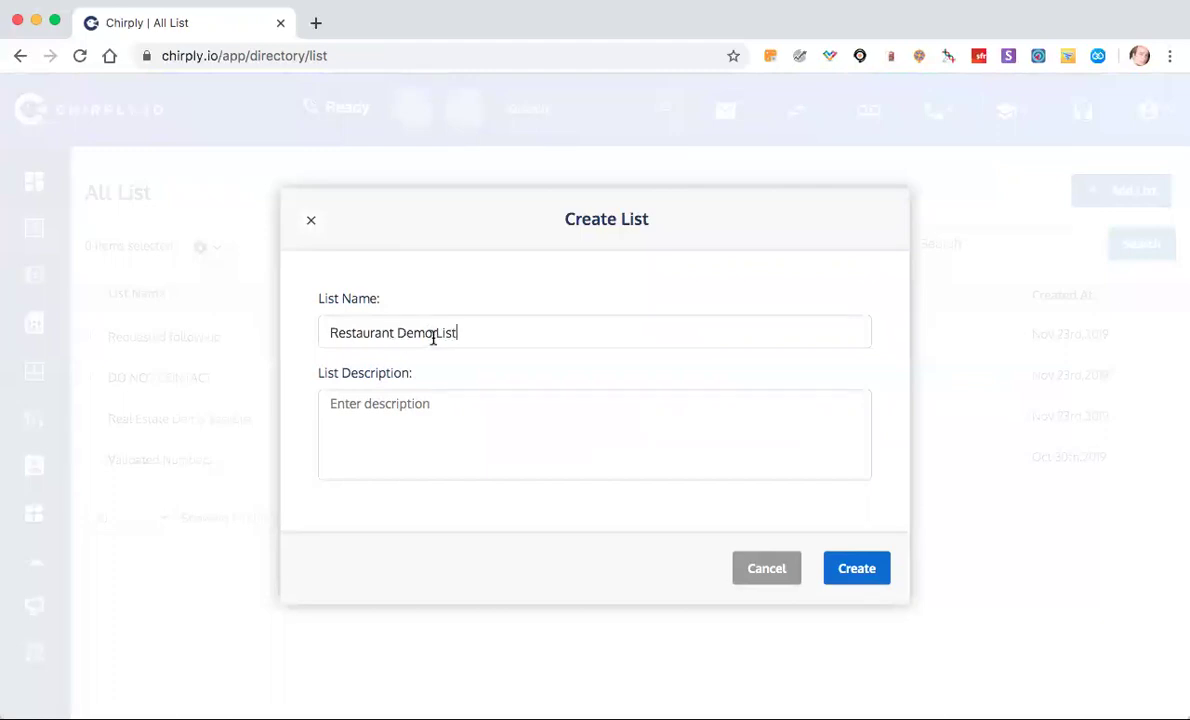
Give the list the description "Restaurant Demo List for training" and create it.
{"action": "left_click_drag", "start_coordinate": [430, 333], "coordinate": [305, 336]}
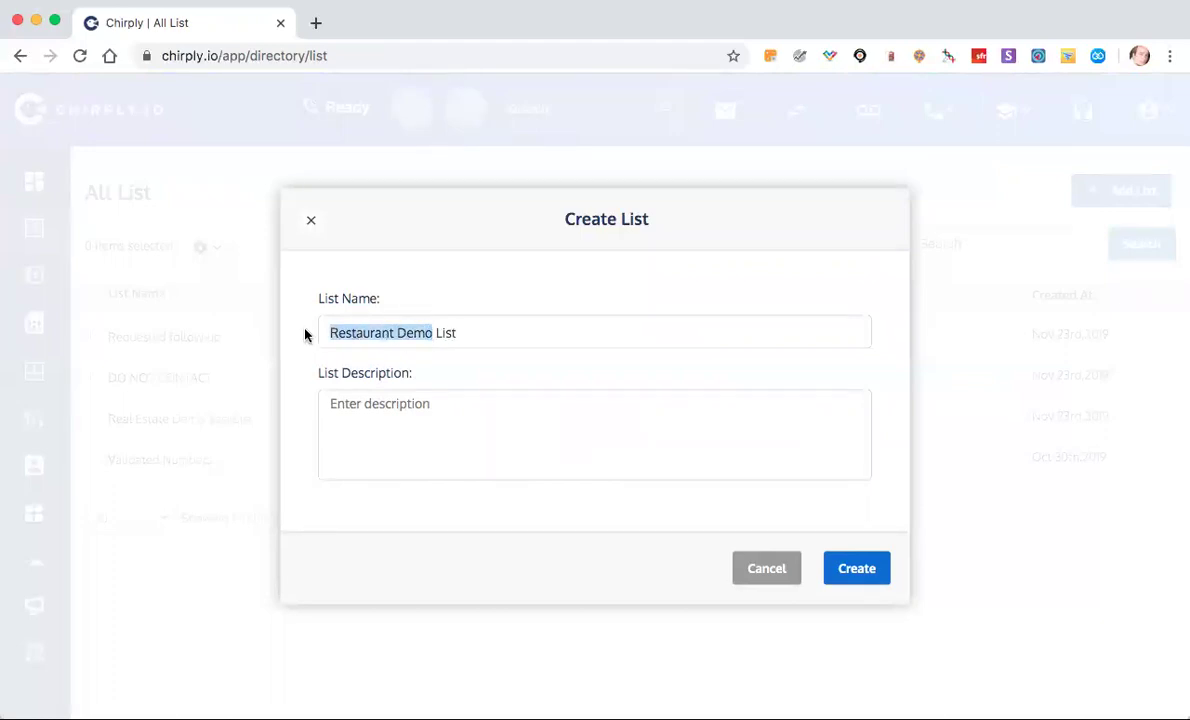
{"action": "left_click", "coordinate": [390, 412]}
{"action": "left_click", "coordinate": [390, 413]}
{"action": "type", "text": "Restaurant Demo"}
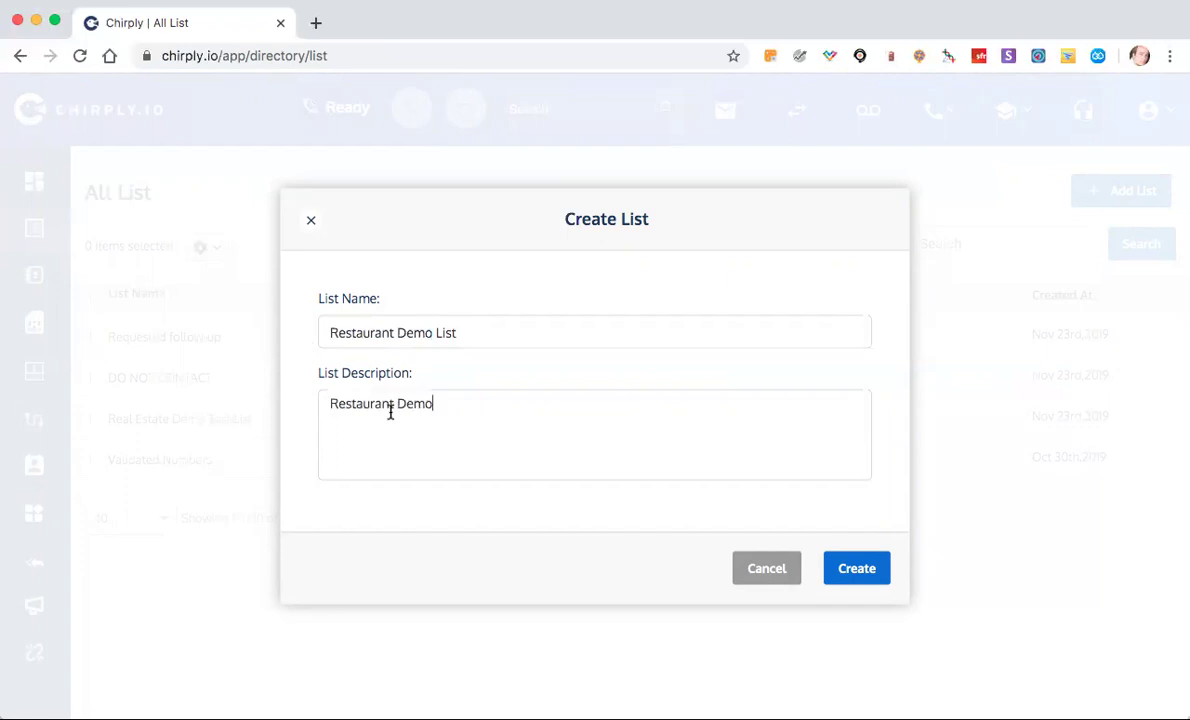
{"action": "type", "text": " List for traiing"}
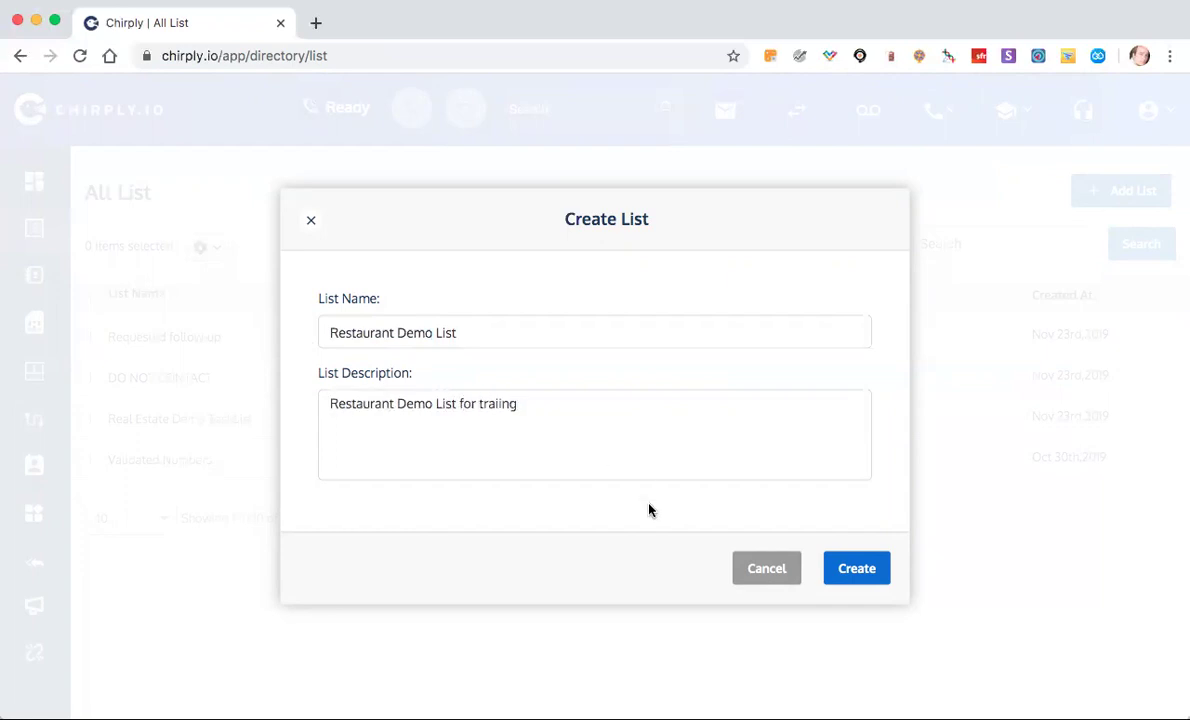
{"action": "left_click", "coordinate": [498, 404]}
{"action": "type", "text": "n"}
{"action": "left_click", "coordinate": [860, 569]}
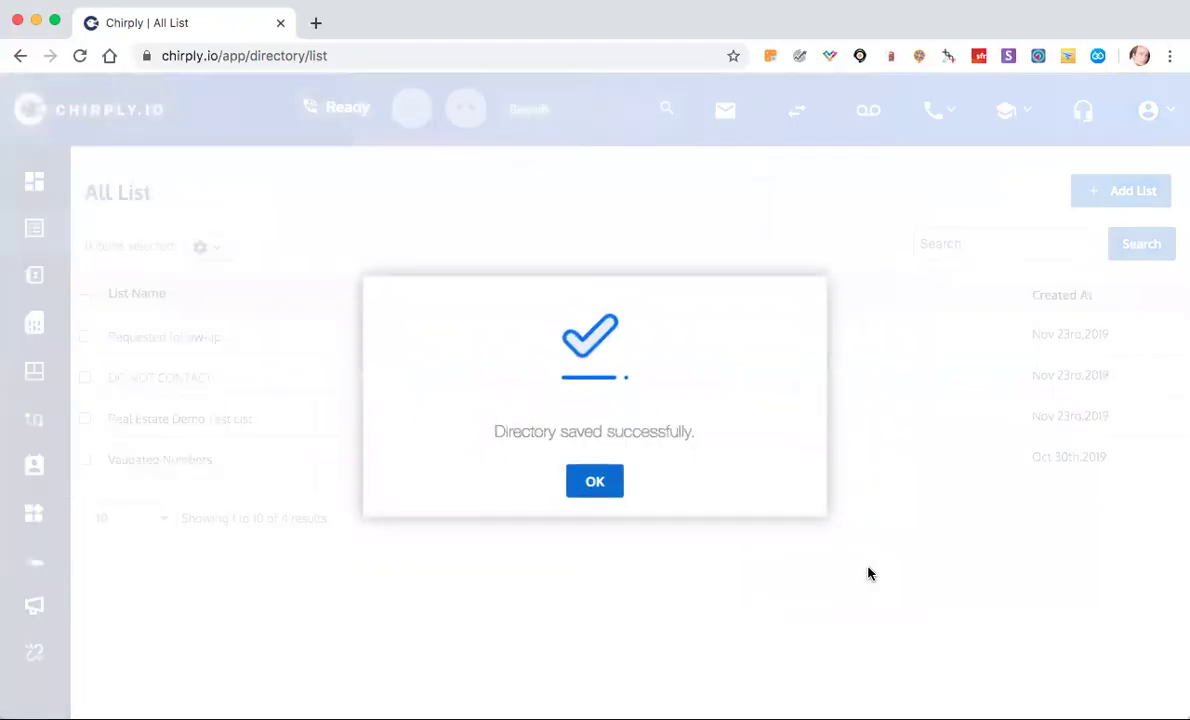
{"action": "left_click", "coordinate": [603, 481]}
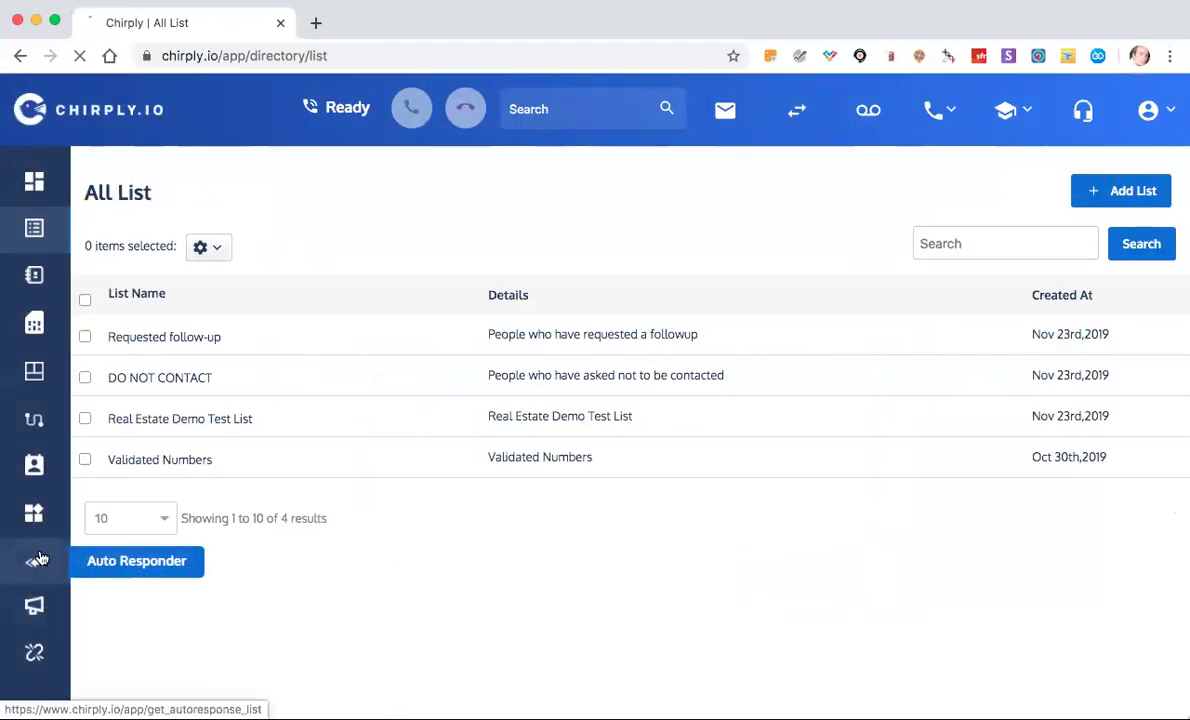
Create an auto response with both its name and description set to "Restaurant Demo AR".
{"action": "left_click", "coordinate": [42, 559]}
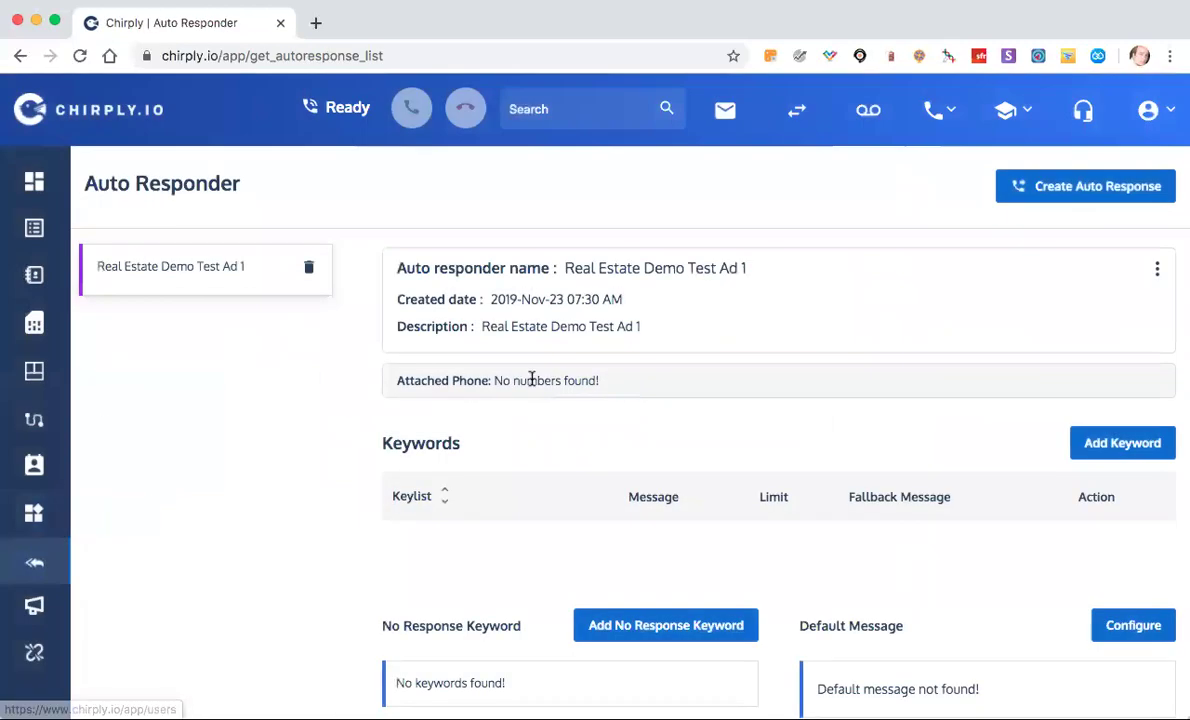
{"action": "left_click", "coordinate": [1170, 189]}
{"action": "left_click", "coordinate": [485, 332]}
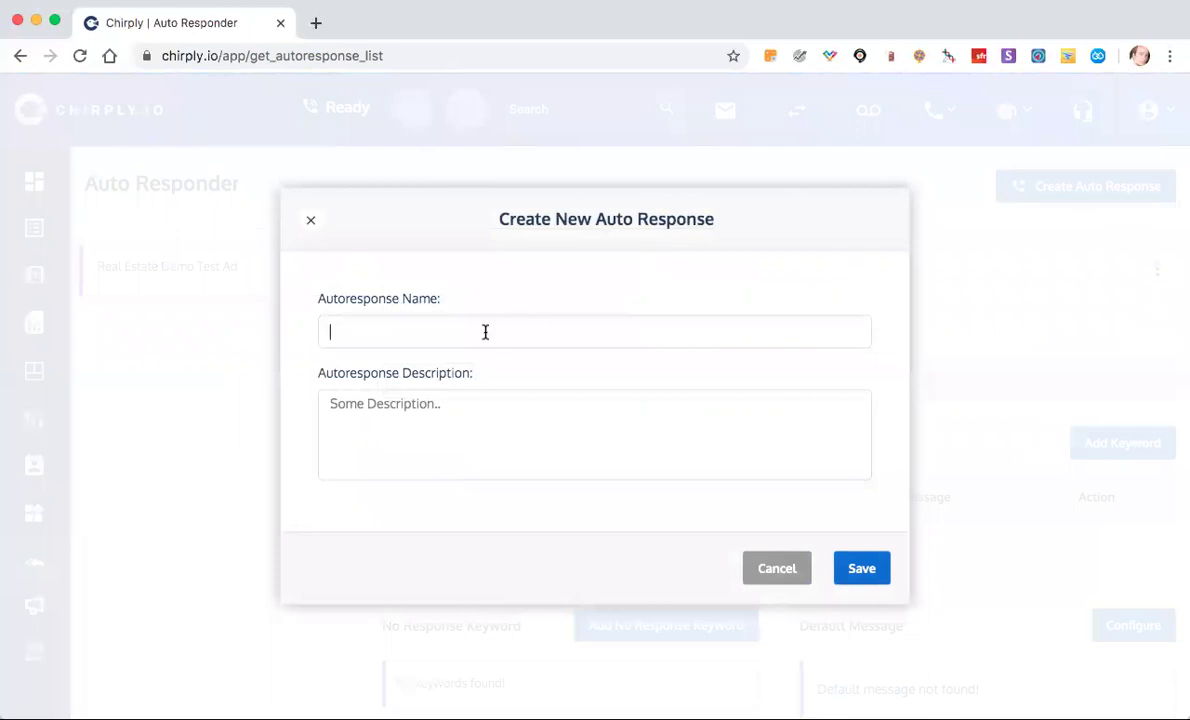
{"action": "type", "text": "Restaurant Demo"}
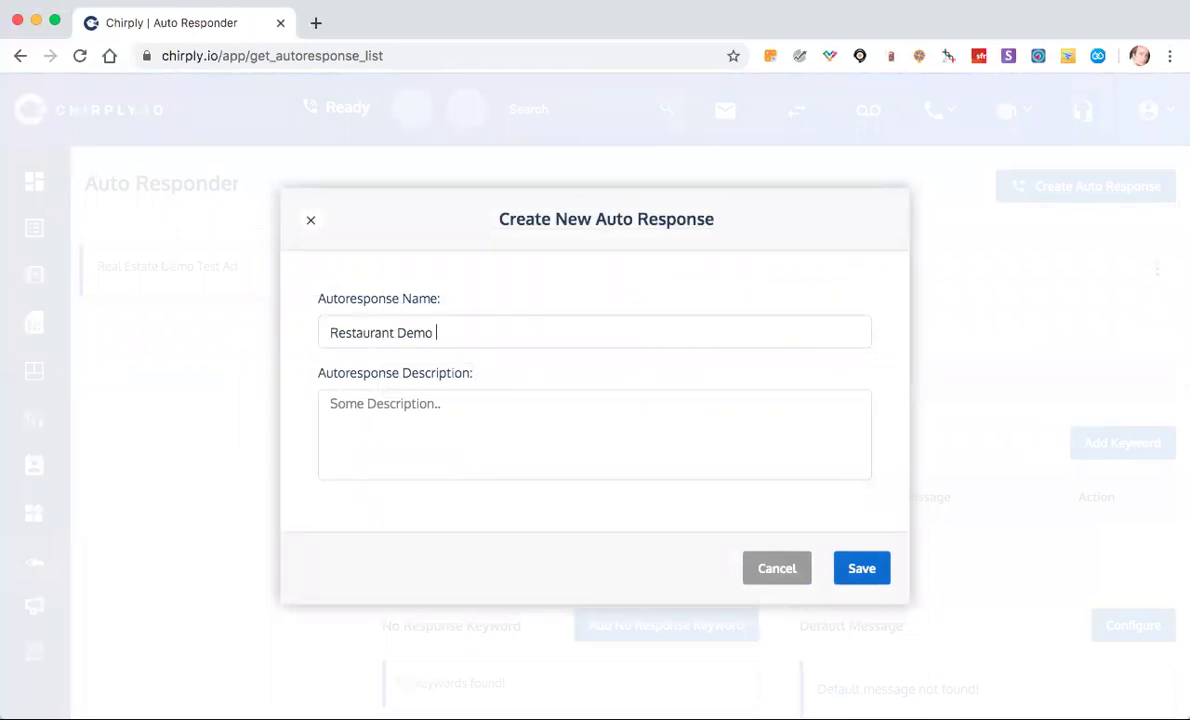
{"action": "type", "text": " AR"}
{"action": "left_click", "coordinate": [500, 413]}
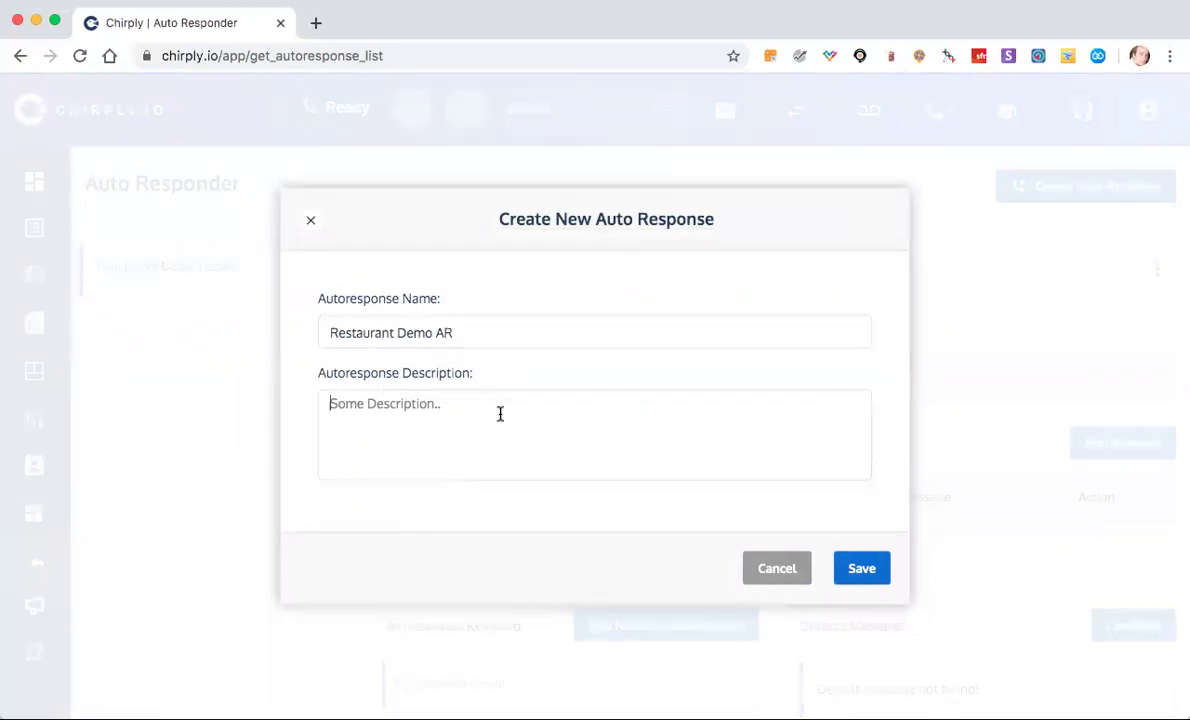
{"action": "type", "text": "Restaurant Demo AR"}
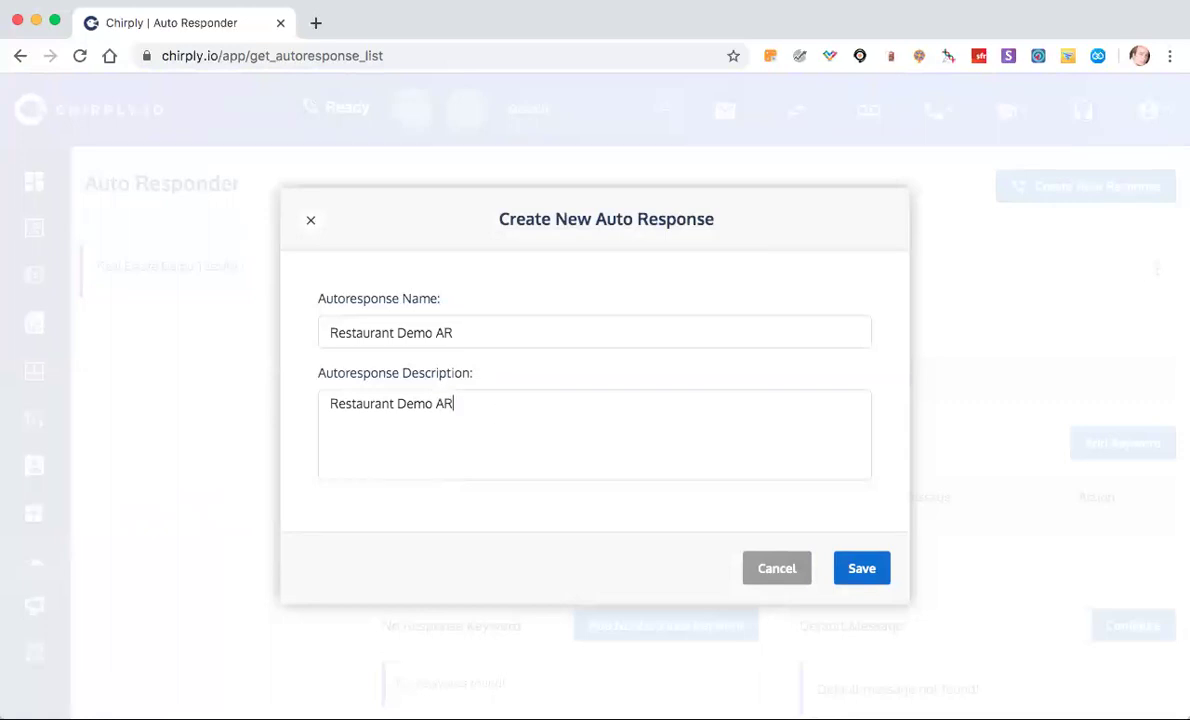
{"action": "left_click", "coordinate": [868, 568]}
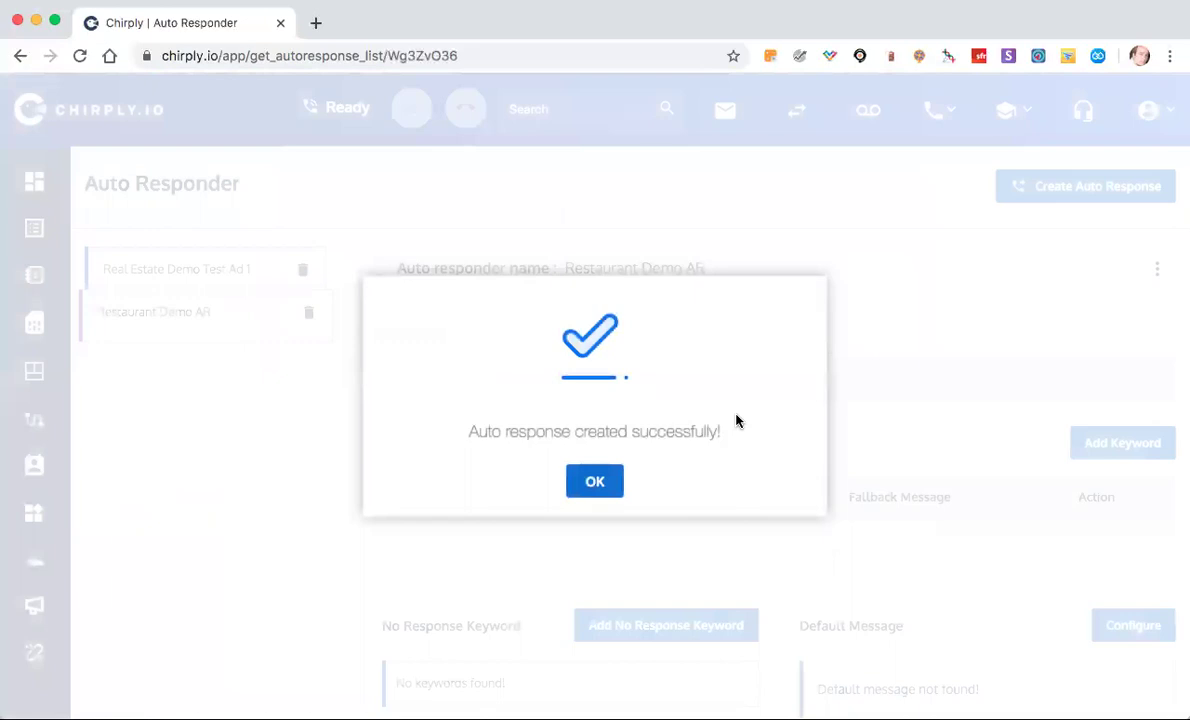
{"action": "left_click", "coordinate": [598, 481]}
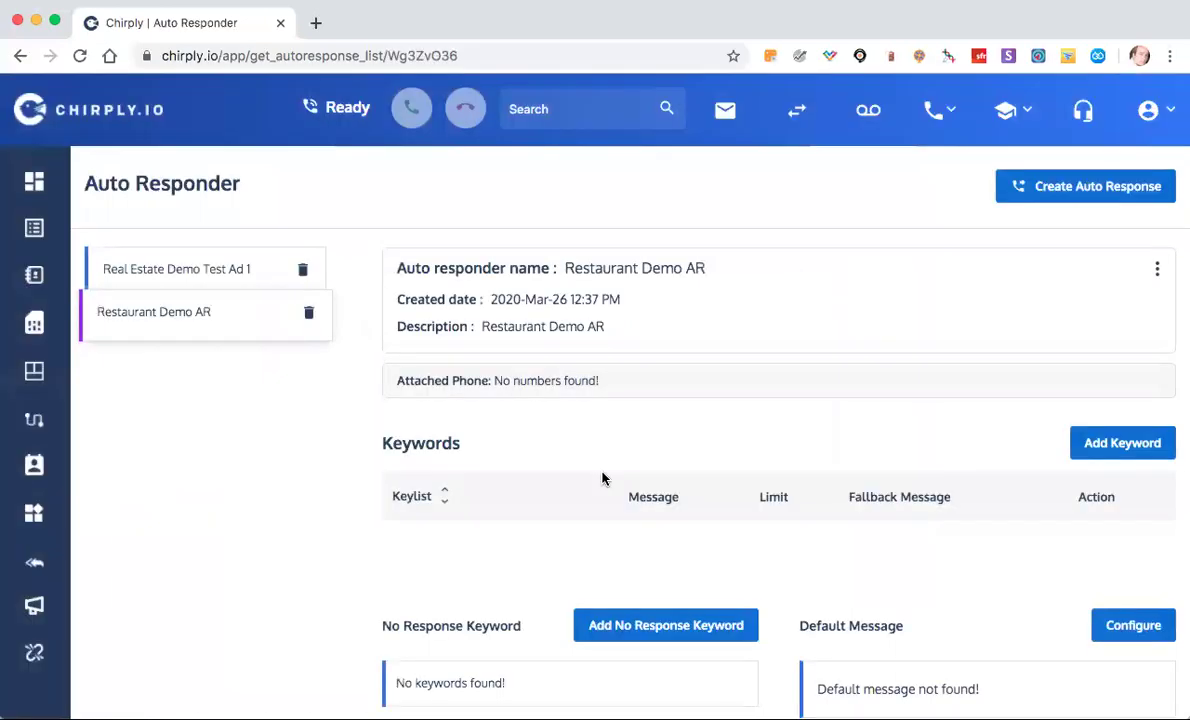
{"action": "scroll", "coordinate": [602, 479], "scroll_direction": "down", "scroll_amount": 1}
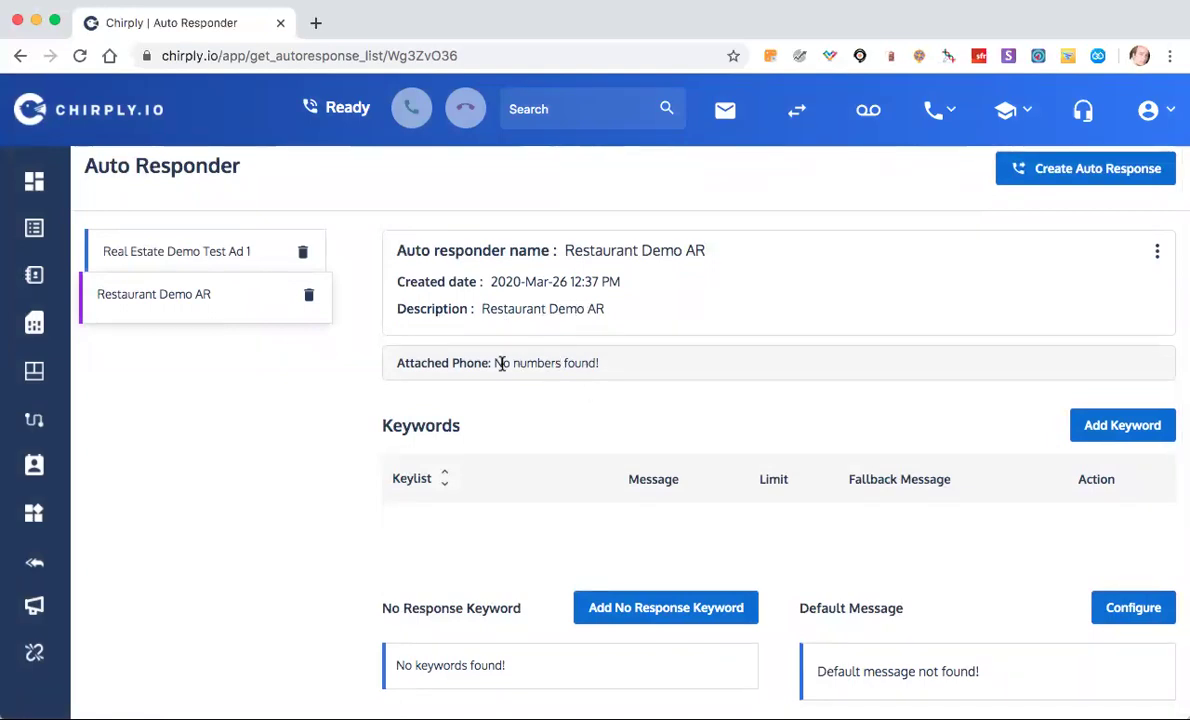
{"action": "left_click_drag", "start_coordinate": [495, 363], "coordinate": [594, 362]}
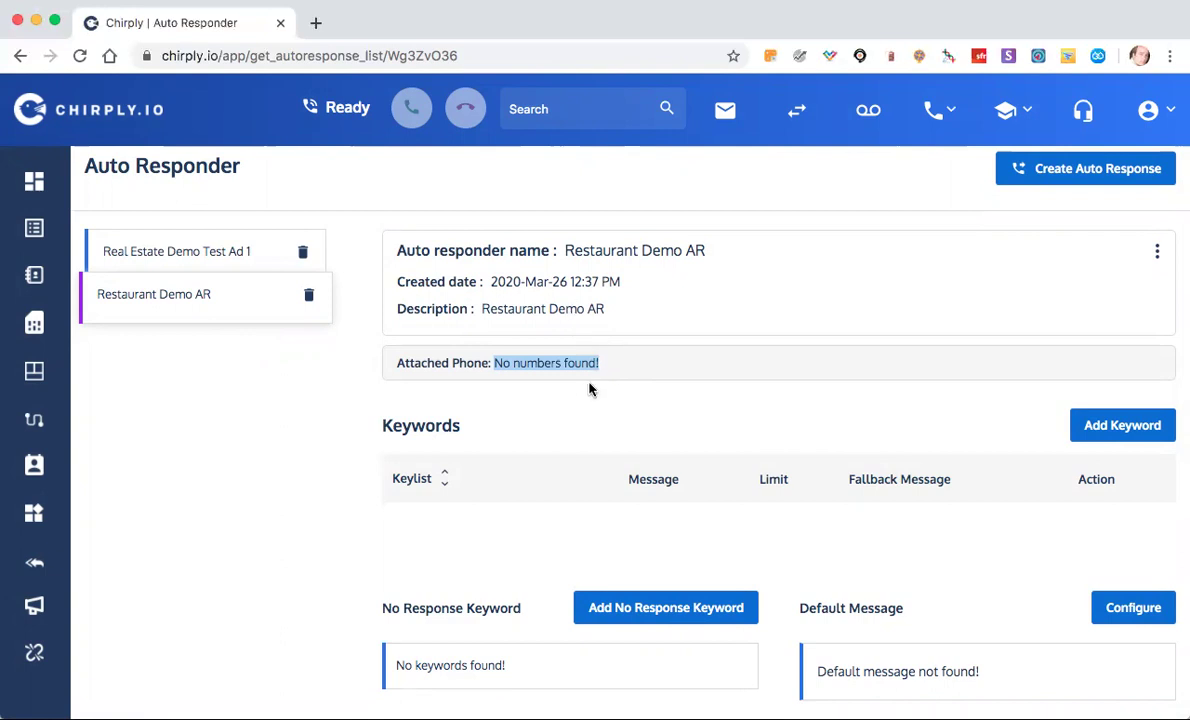
Create a new campaign and save it under the name "Restaurant Demo Campaign".
{"action": "left_click", "coordinate": [33, 607]}
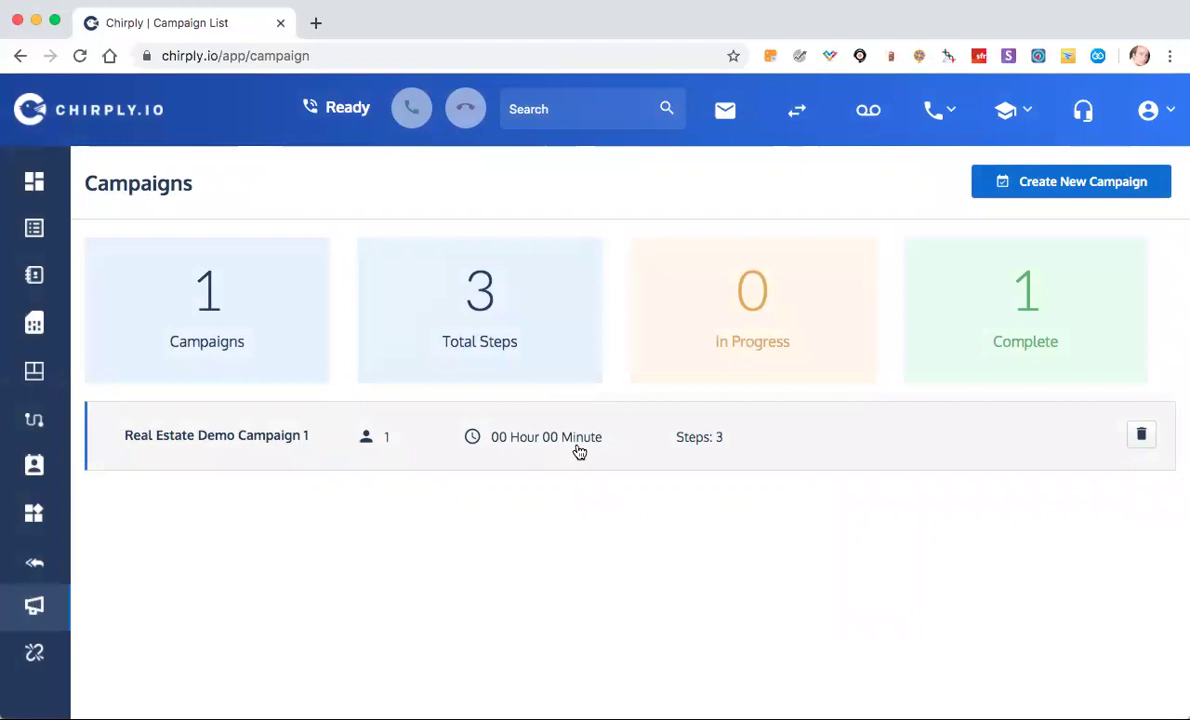
{"action": "left_click", "coordinate": [1169, 195]}
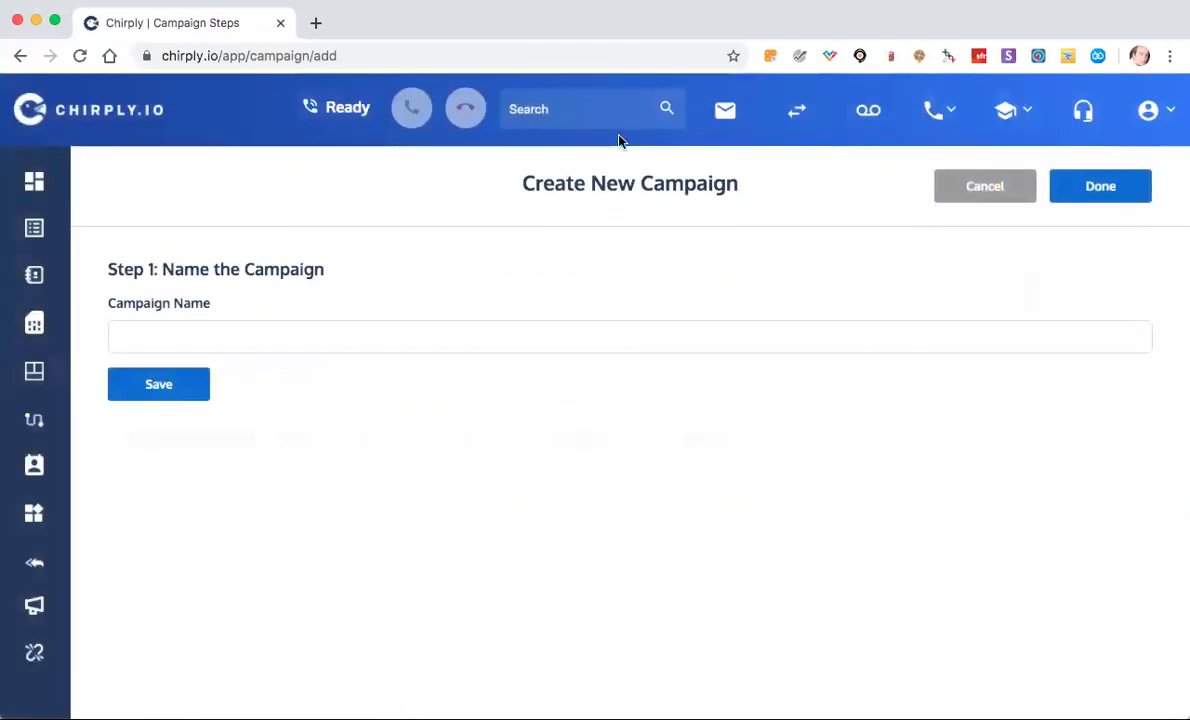
{"action": "type", "text": "Restaurant Demo"}
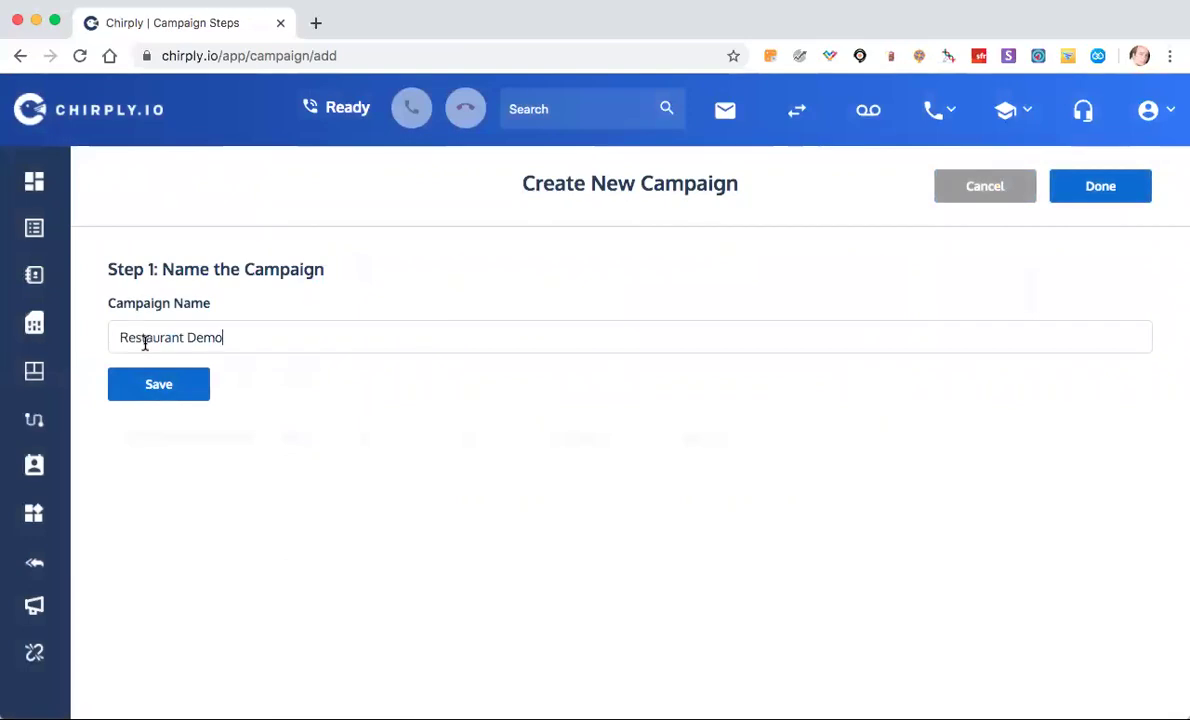
{"action": "type", "text": "Campaign"}
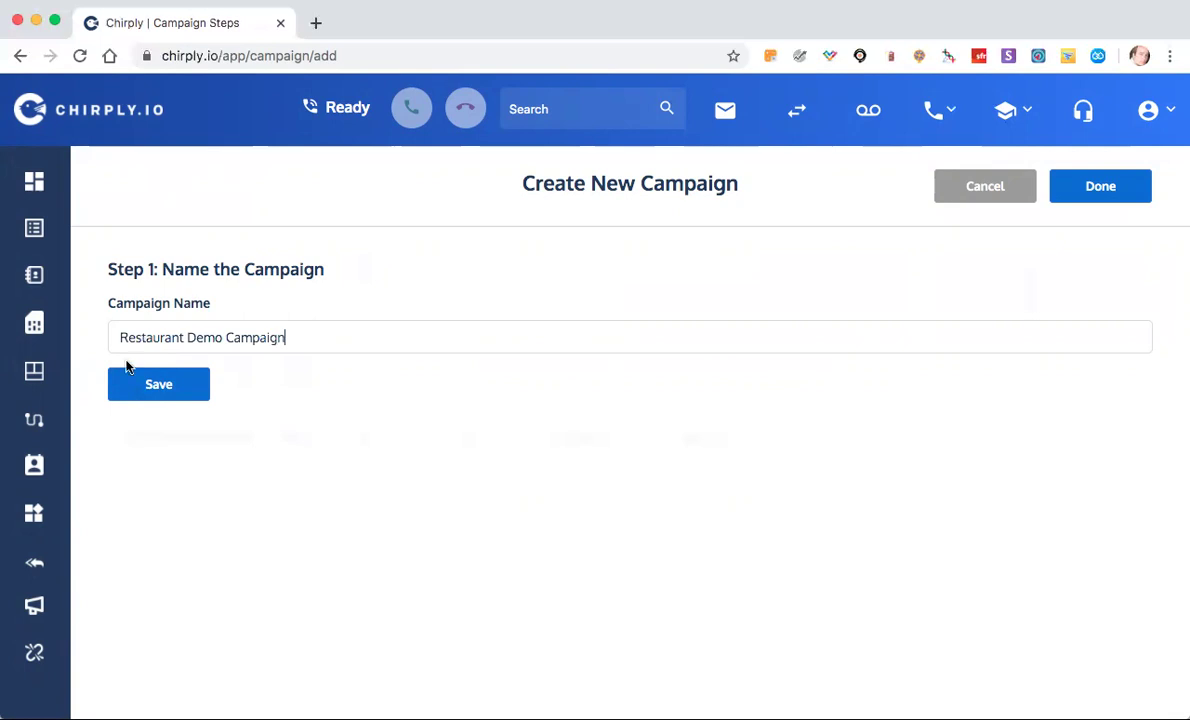
{"action": "left_click", "coordinate": [158, 385]}
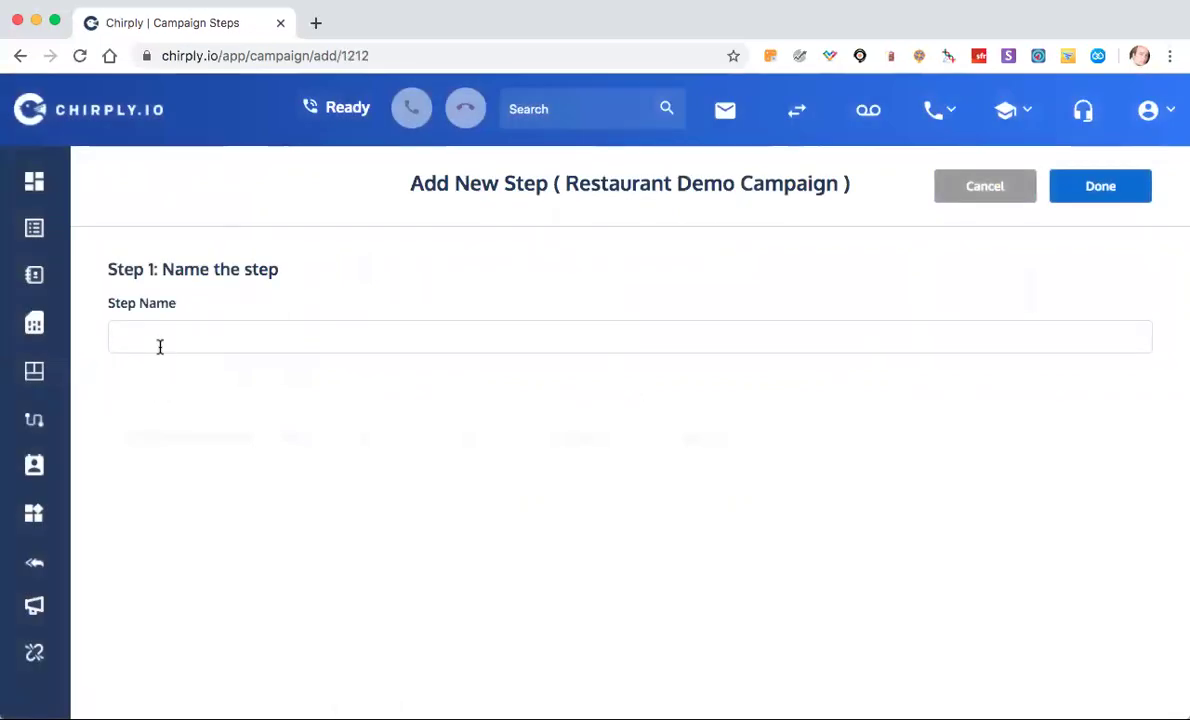
Name the campaign's first step "Starting Step" and set its delay time to Immediately.
{"action": "left_click", "coordinate": [163, 340]}
{"action": "type", "text": "St"}
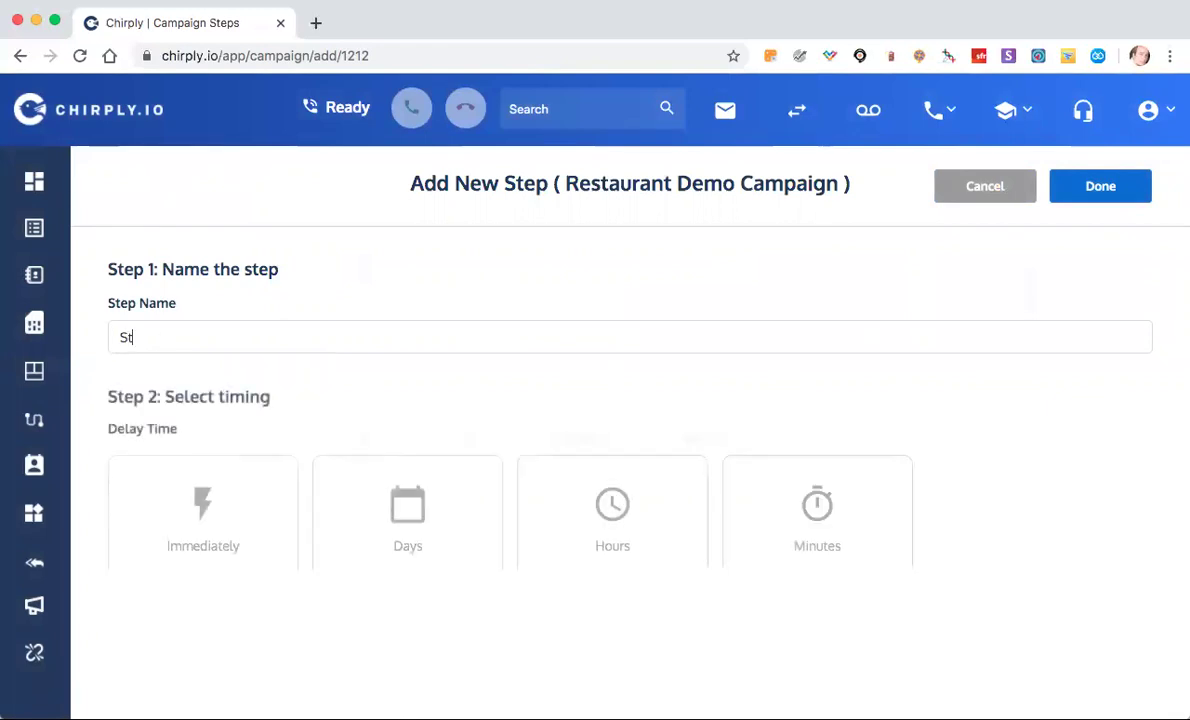
{"action": "type", "text": "arting Step"}
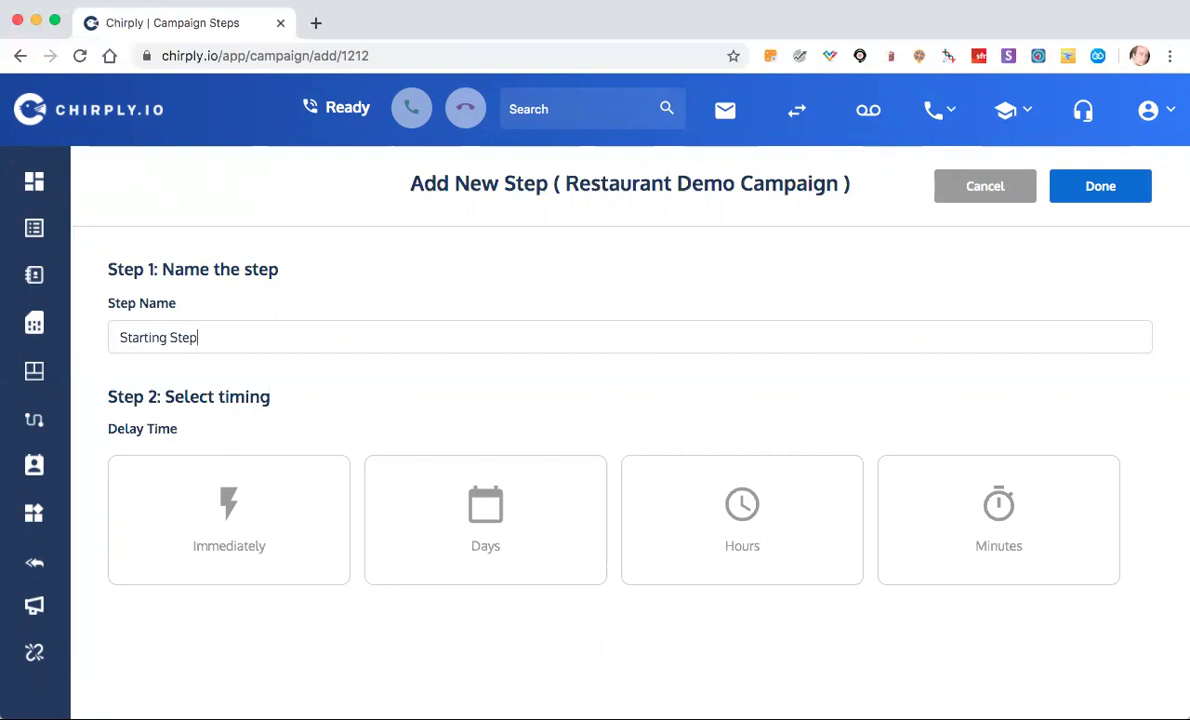
{"action": "left_click", "coordinate": [237, 511]}
Choose SMS as the campaign step's type and Add new for its content.
{"action": "scroll", "coordinate": [239, 515], "scroll_direction": "down", "scroll_amount": 1}
{"action": "left_click", "coordinate": [238, 558]}
{"action": "left_click", "coordinate": [114, 633]}
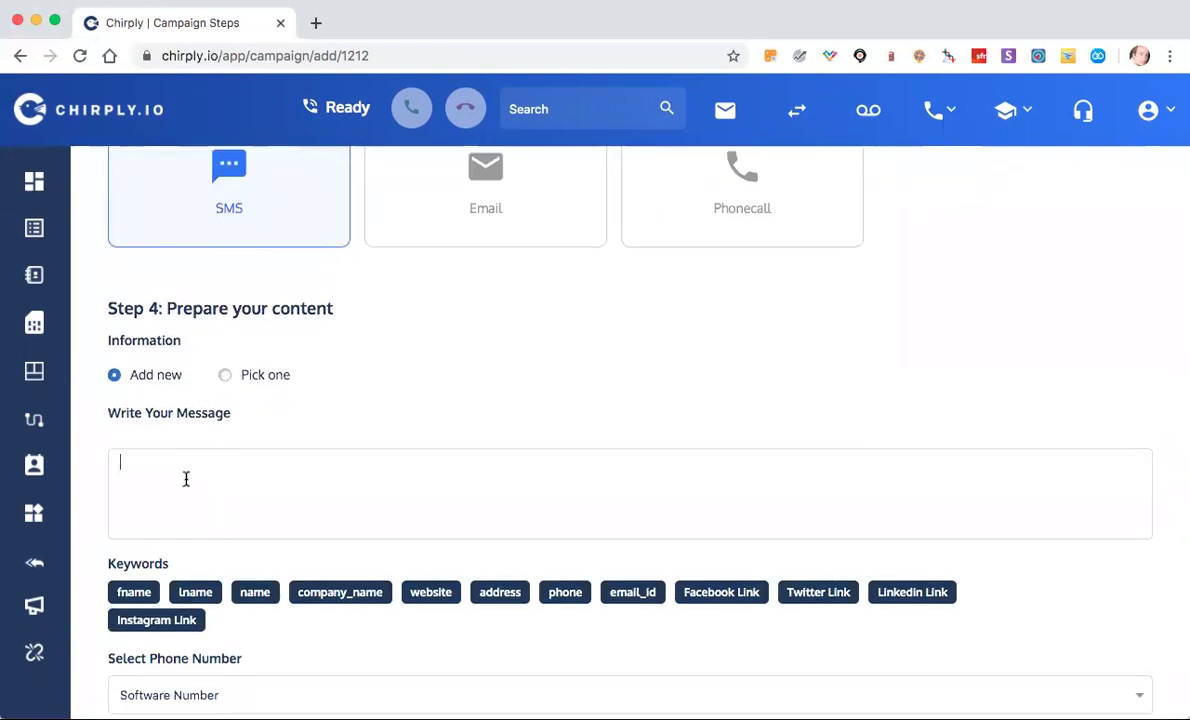
Write the message "Thank you for your support. Just wanted to remind you we are open for delivery and carry out.".
{"action": "type", "text": "Thank hyou for your support."}
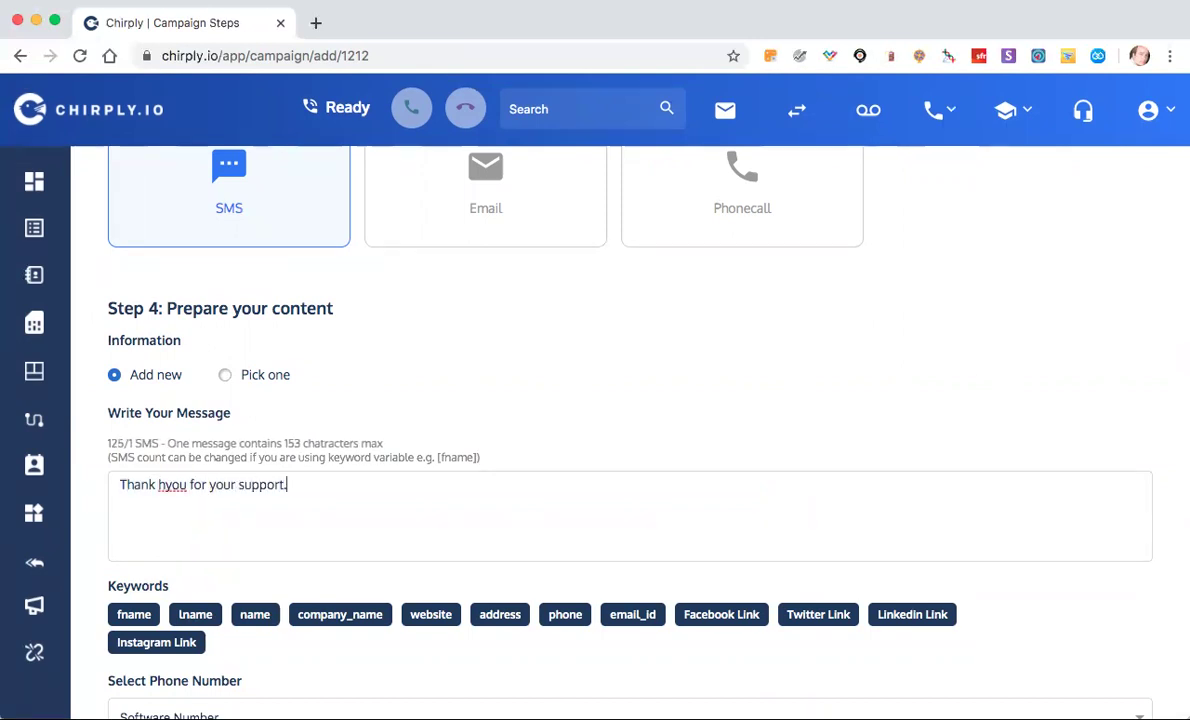
{"action": "type", "text": " Just "}
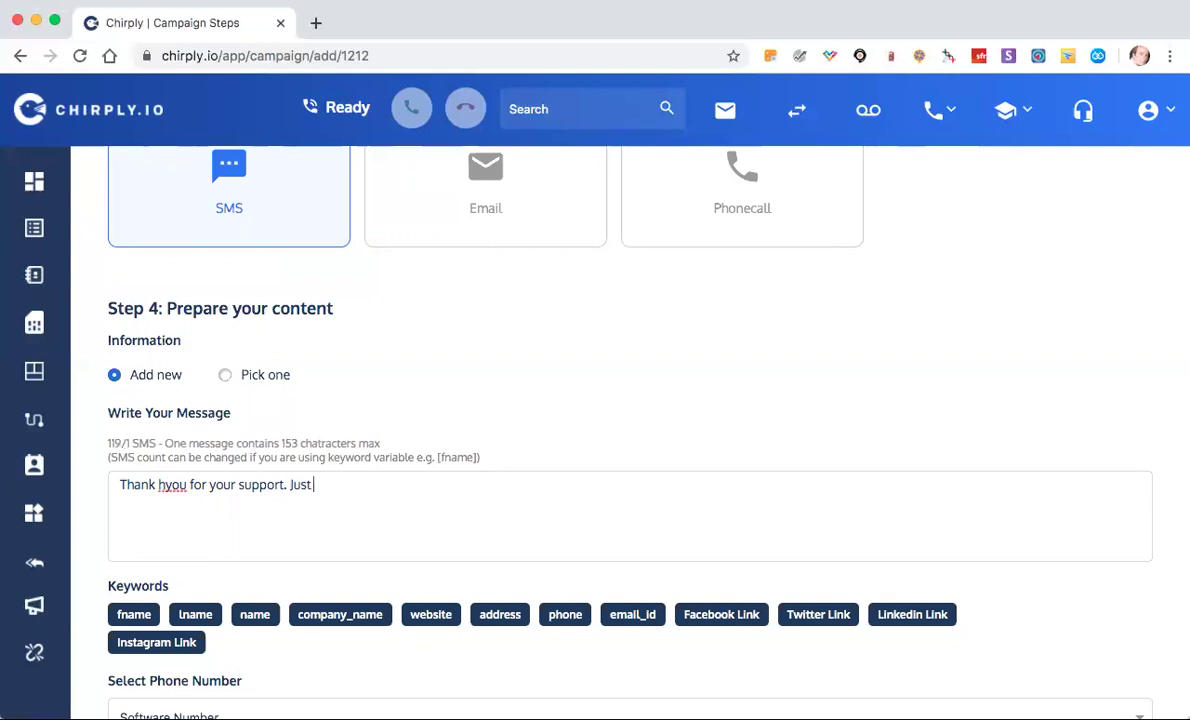
{"action": "type", "text": "wanted to remind"}
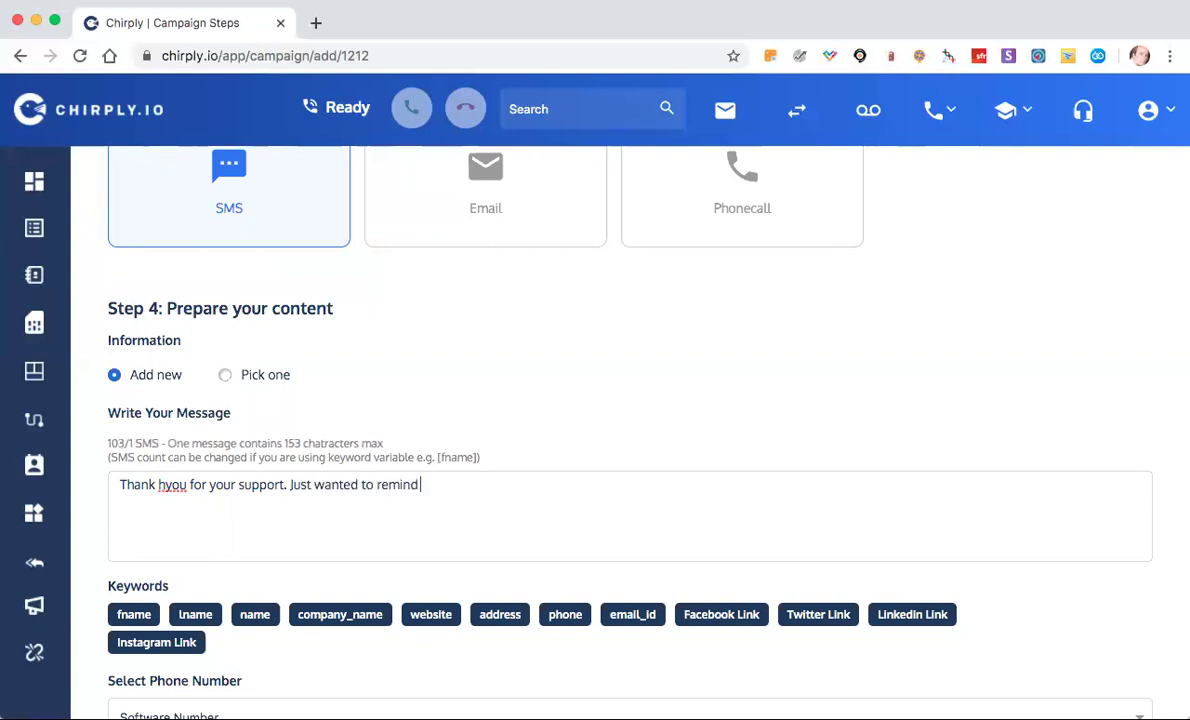
{"action": "type", "text": " you we are "}
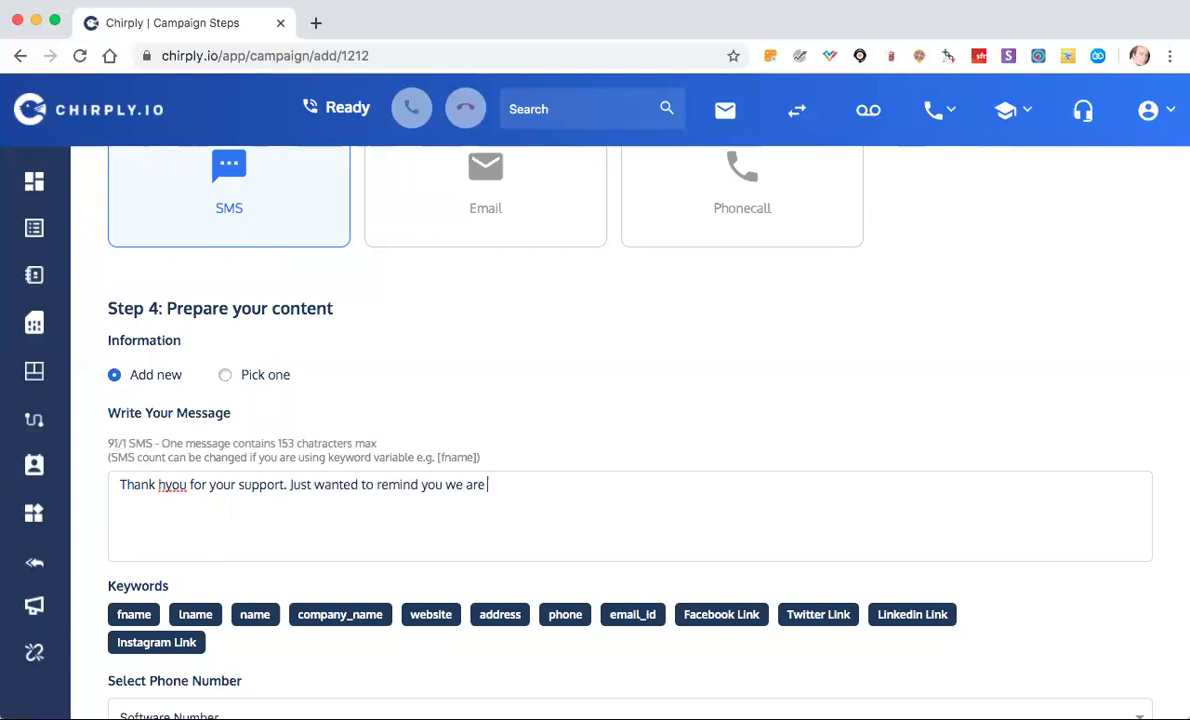
{"action": "type", "text": "open for del"}
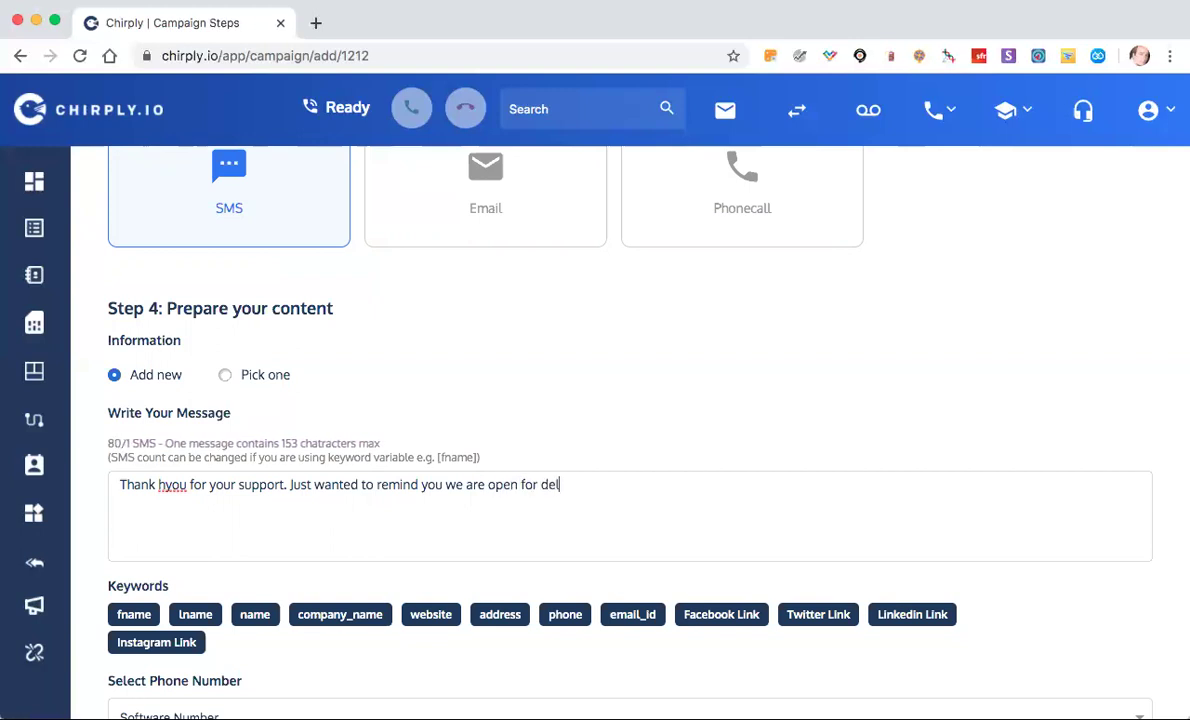
{"action": "type", "text": "ivery and carry out."}
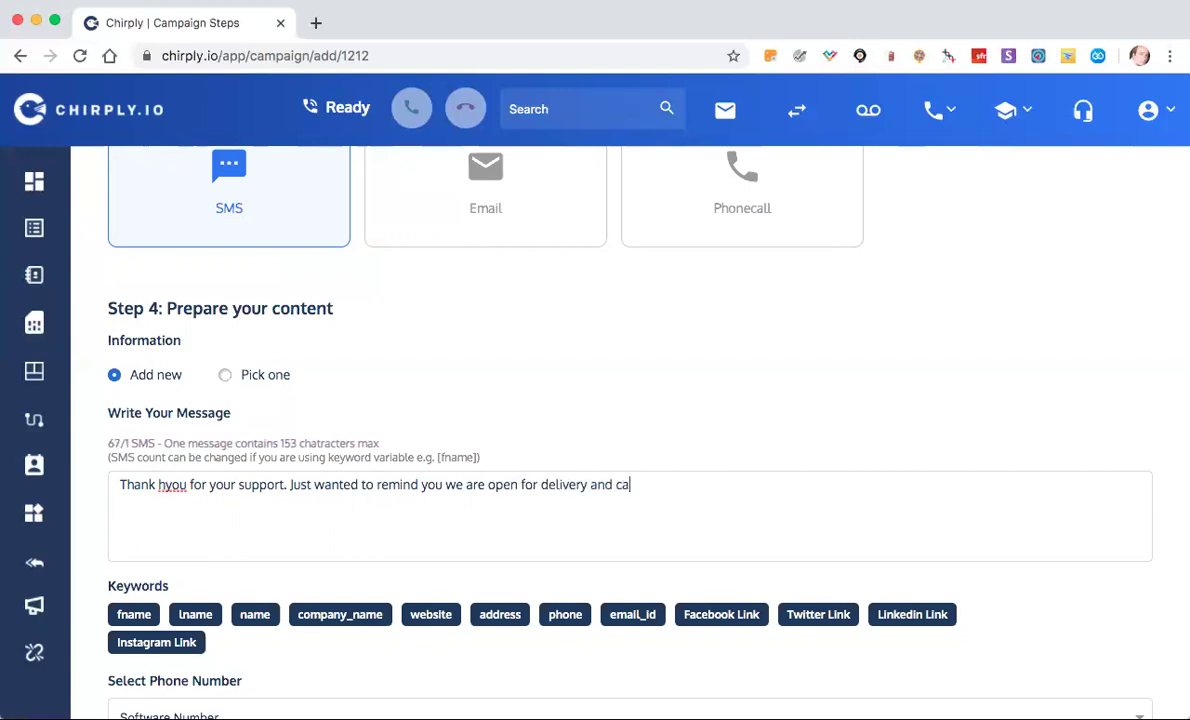
{"action": "left_click", "coordinate": [163, 484]}
{"action": "key", "text": "BackSpace"}
{"action": "key", "text": "BackSpace"}
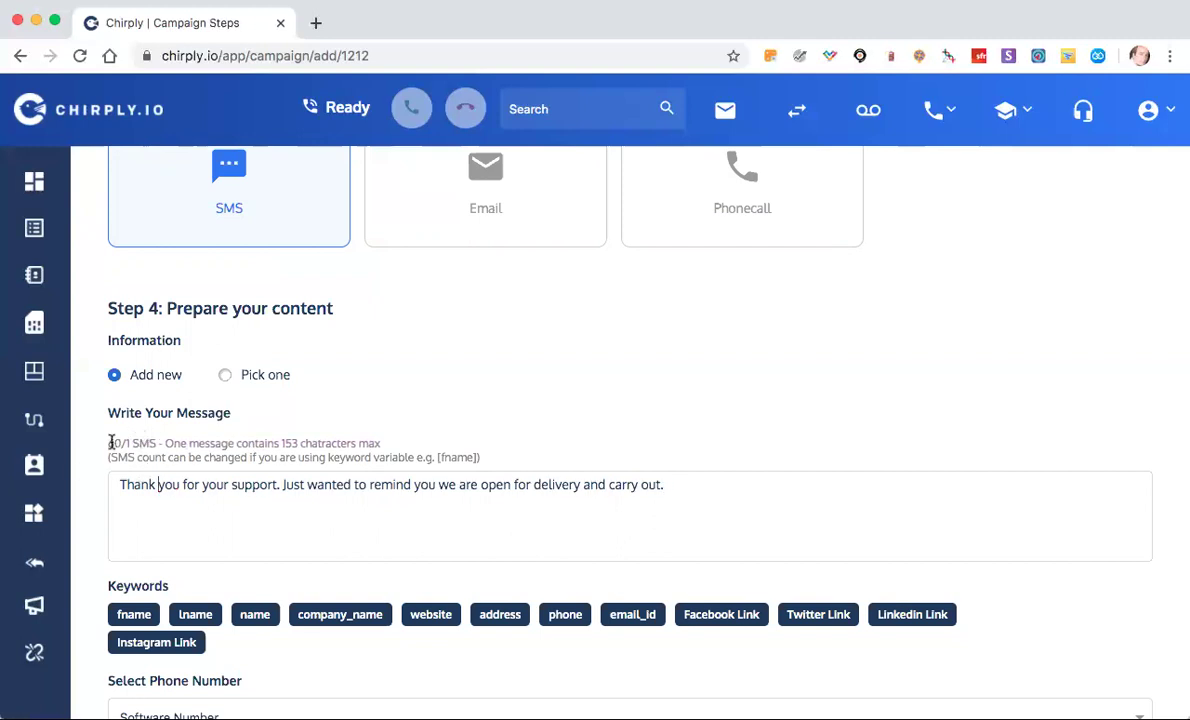
Extend the end of the SMS message so that it reads "carry out between 11-9.".
{"action": "left_click_drag", "start_coordinate": [107, 443], "coordinate": [155, 443]}
{"action": "left_click", "coordinate": [660, 485]}
{"action": "key", "text": "BackSpace"}
{"action": "type", "text": "betwe"}
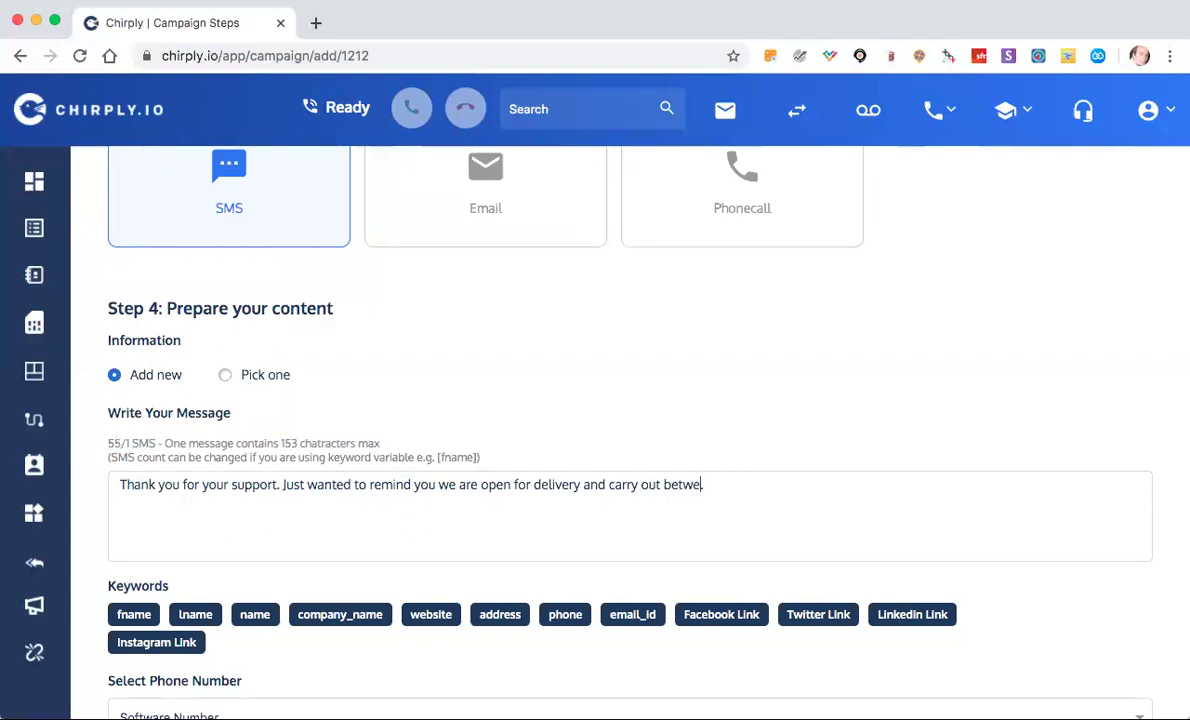
{"action": "type", "text": "en 11."}
{"action": "type", "text": "9."}
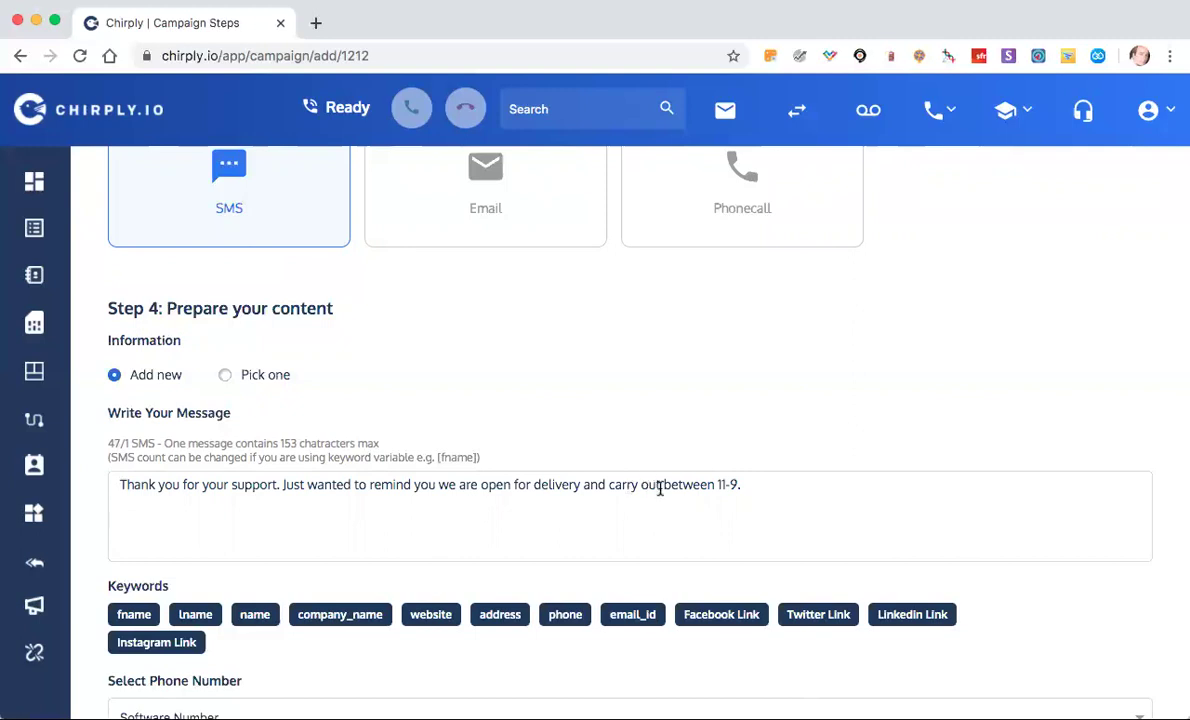
{"action": "left_click", "coordinate": [584, 484]}
{"action": "type", "text": "M_"}
{"action": "key", "text": "BackSpace"}
{"action": "key", "text": "BackSpace"}
Select the newly purchased restaurant phone number as the message's sending number and save the campaign step.
{"action": "scroll", "coordinate": [738, 520], "scroll_direction": "down", "scroll_amount": 2}
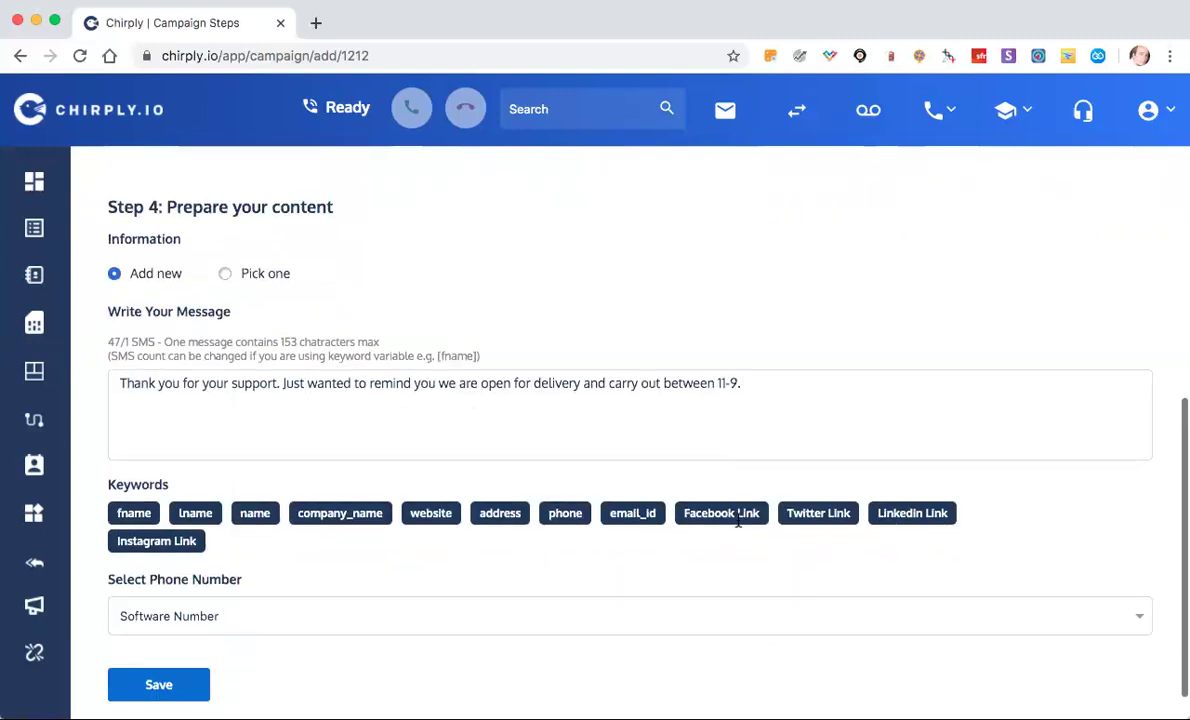
{"action": "left_click", "coordinate": [241, 625]}
{"action": "left_click", "coordinate": [225, 648]}
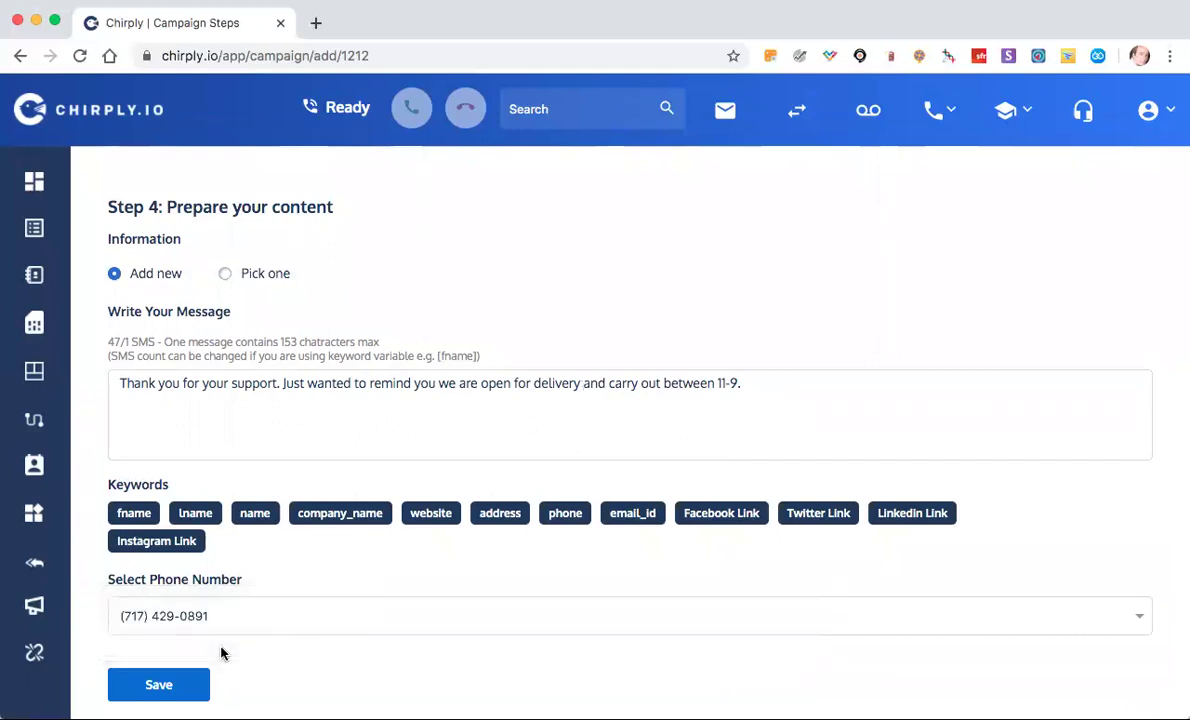
{"action": "left_click", "coordinate": [159, 688]}
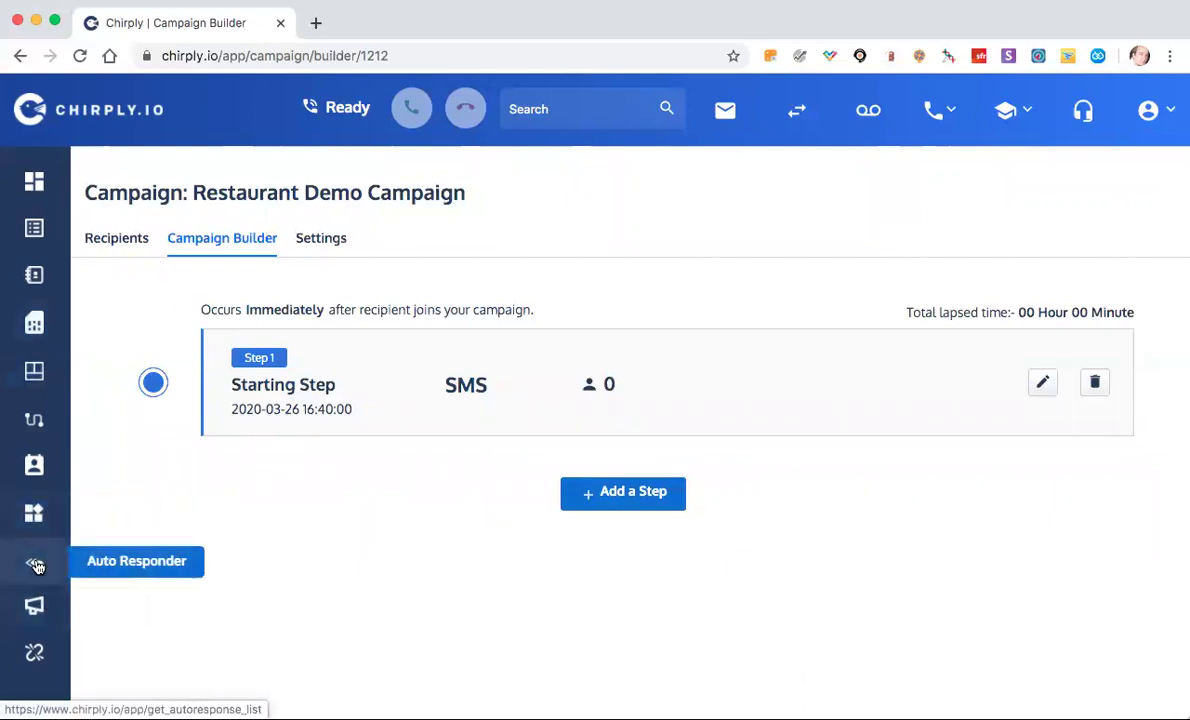
Open the response configuration of the newly purchased phone number and rename its alias to "Restaurant Demo Number".
{"action": "mouse_move", "coordinate": [34, 229]}
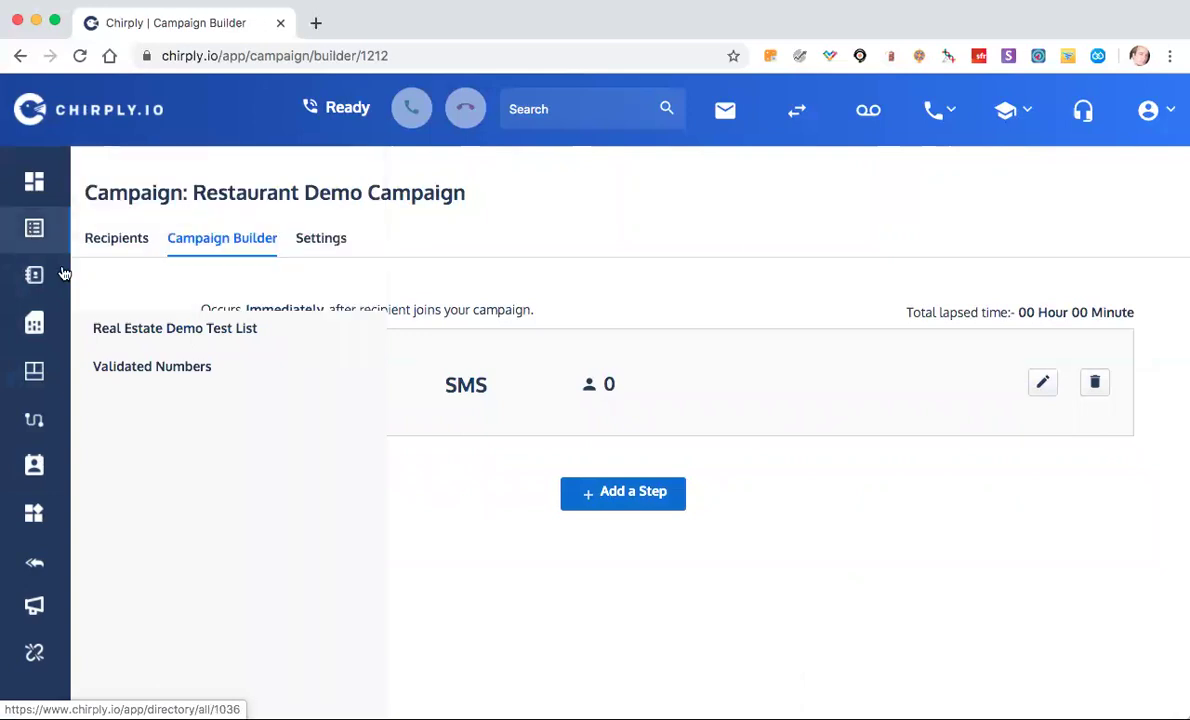
{"action": "left_click", "coordinate": [37, 322]}
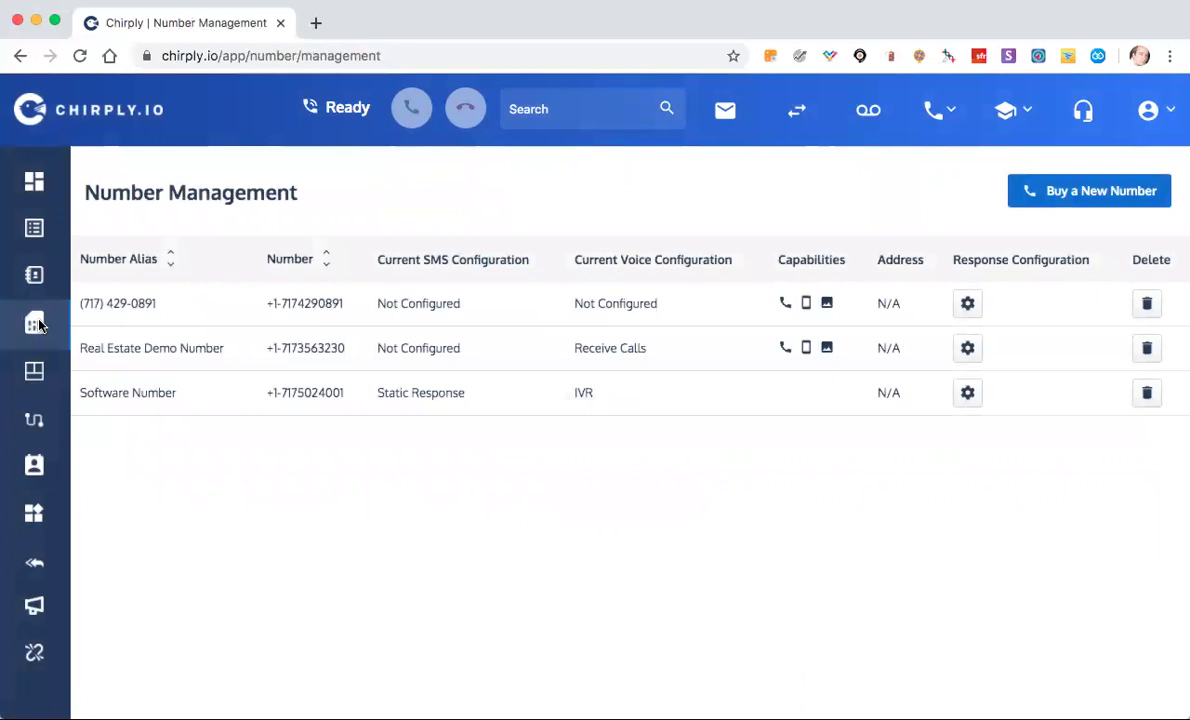
{"action": "left_click", "coordinate": [967, 305]}
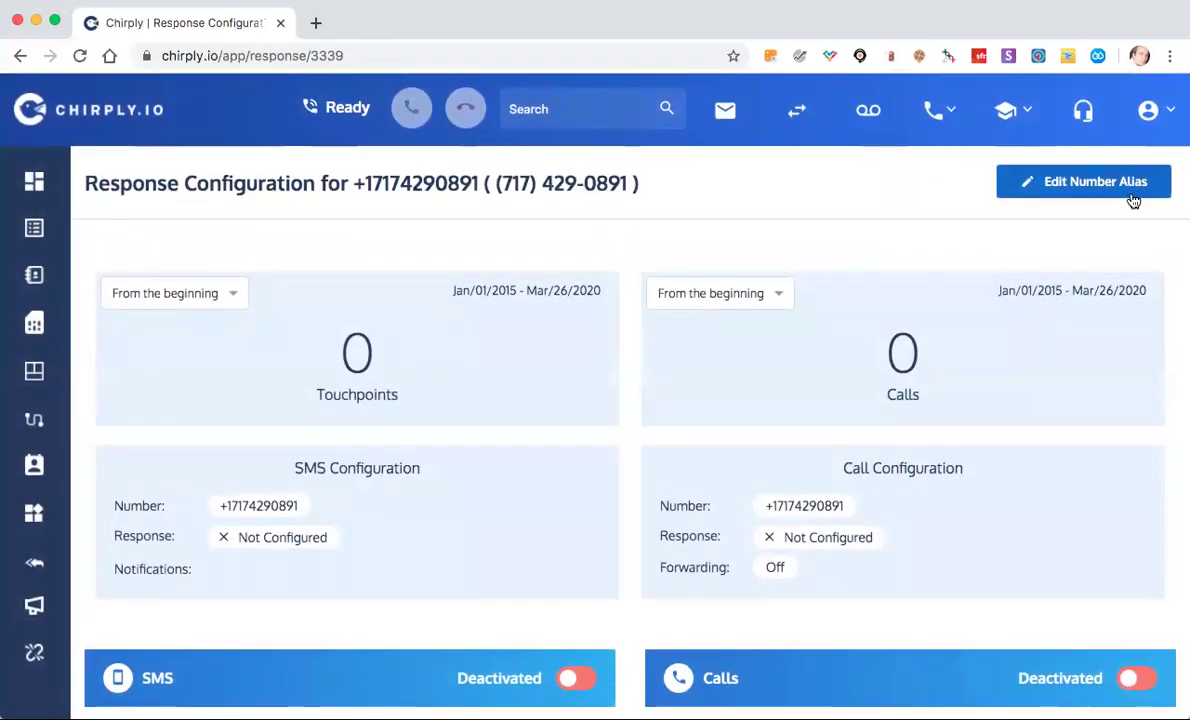
{"action": "left_click", "coordinate": [1138, 192]}
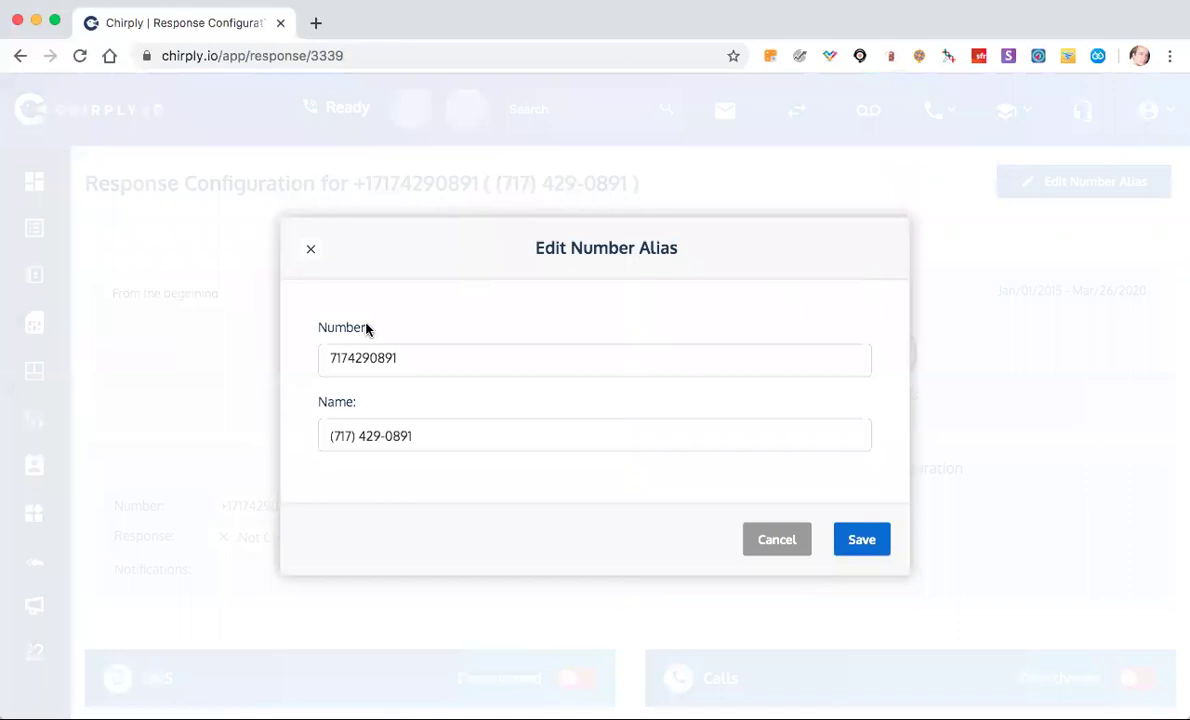
{"action": "triple_click", "coordinate": [374, 436]}
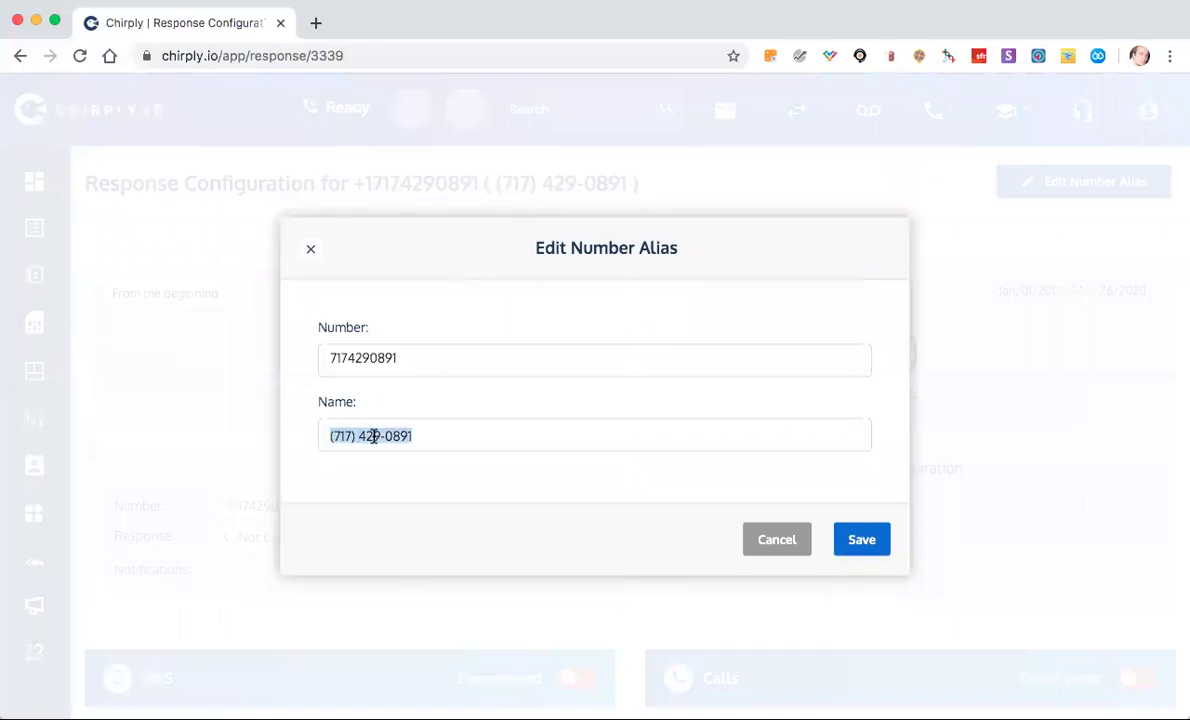
{"action": "type", "text": "Restaurant Demo Number"}
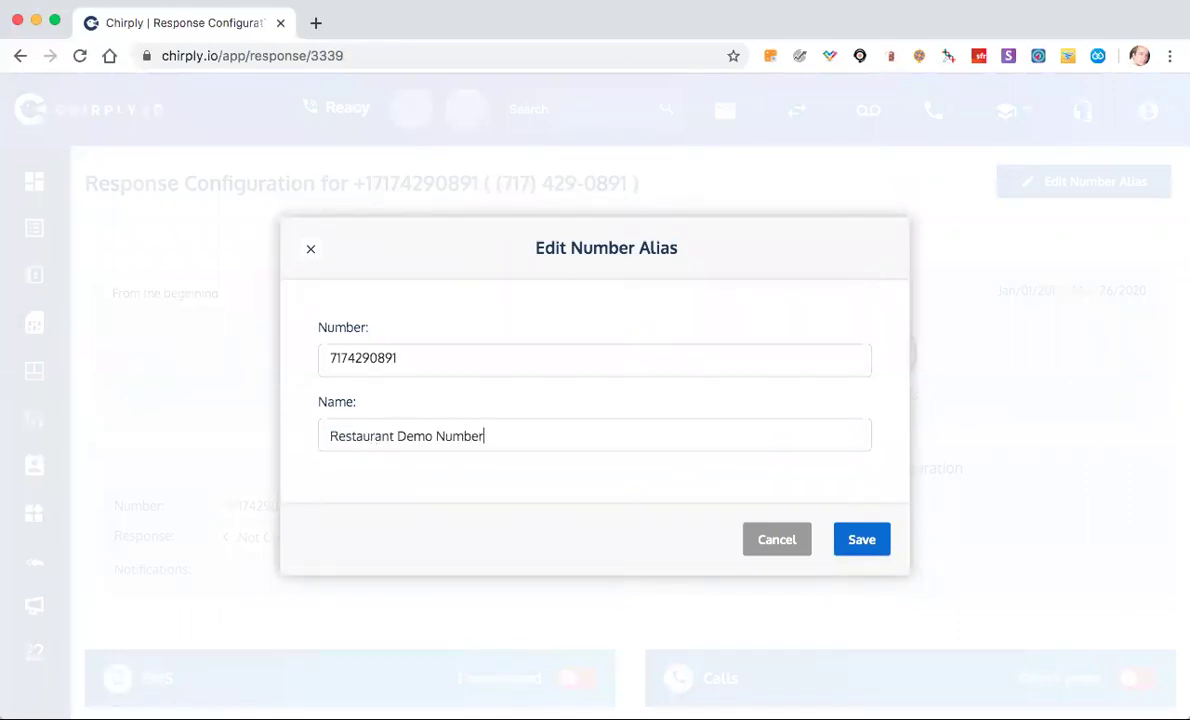
{"action": "left_click", "coordinate": [859, 545]}
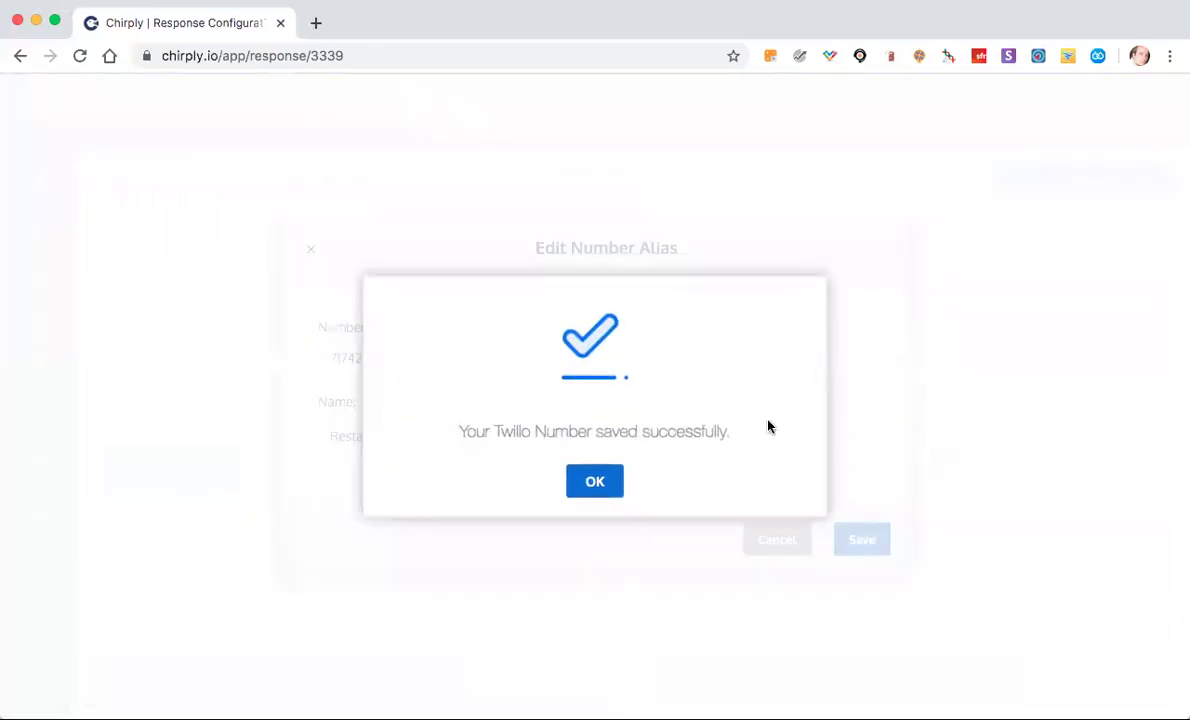
{"action": "left_click", "coordinate": [595, 482]}
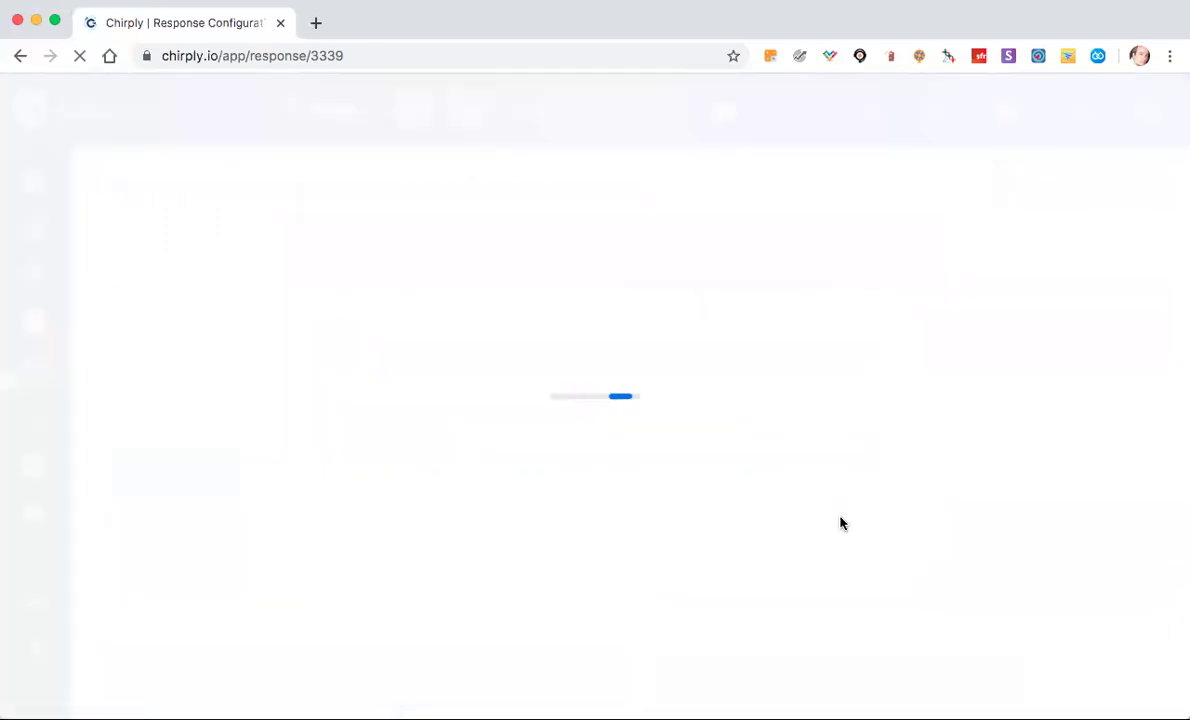
Examine the SMS Configuration and Call Configuration summaries of the restaurant demo number.
{"action": "scroll", "coordinate": [820, 507], "scroll_direction": "down", "scroll_amount": 1}
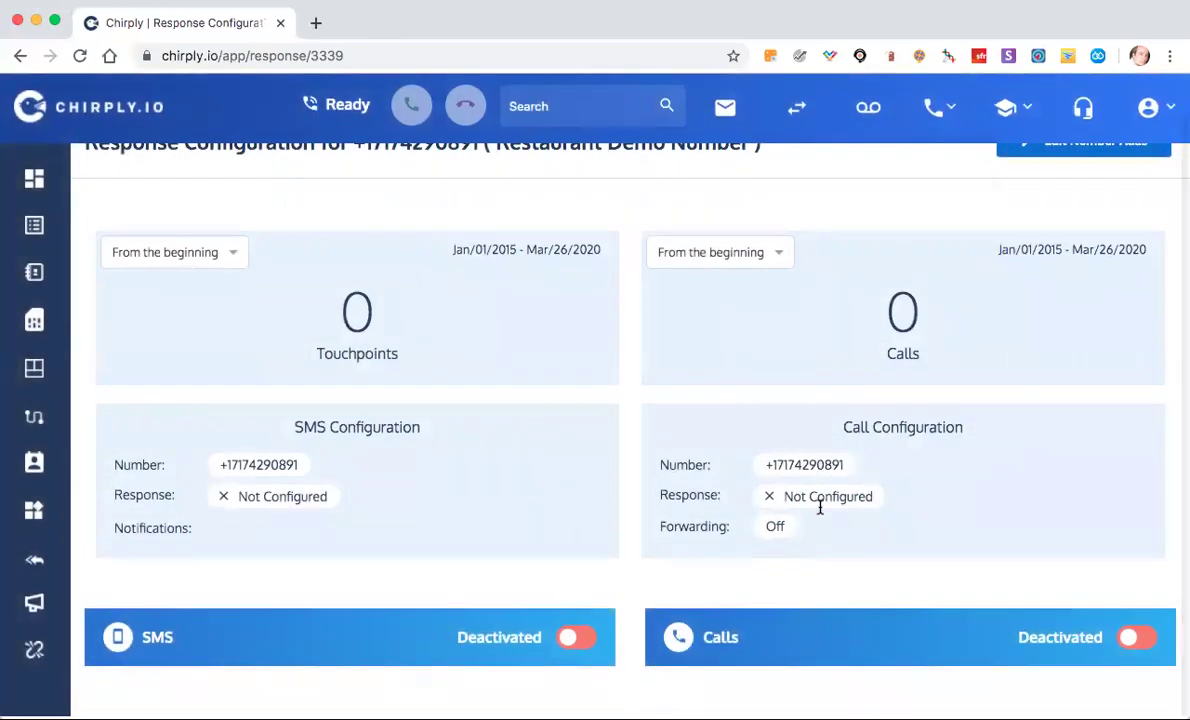
{"action": "scroll", "coordinate": [820, 507], "scroll_direction": "up", "scroll_amount": 1}
{"action": "scroll", "coordinate": [818, 507], "scroll_direction": "down", "scroll_amount": 1}
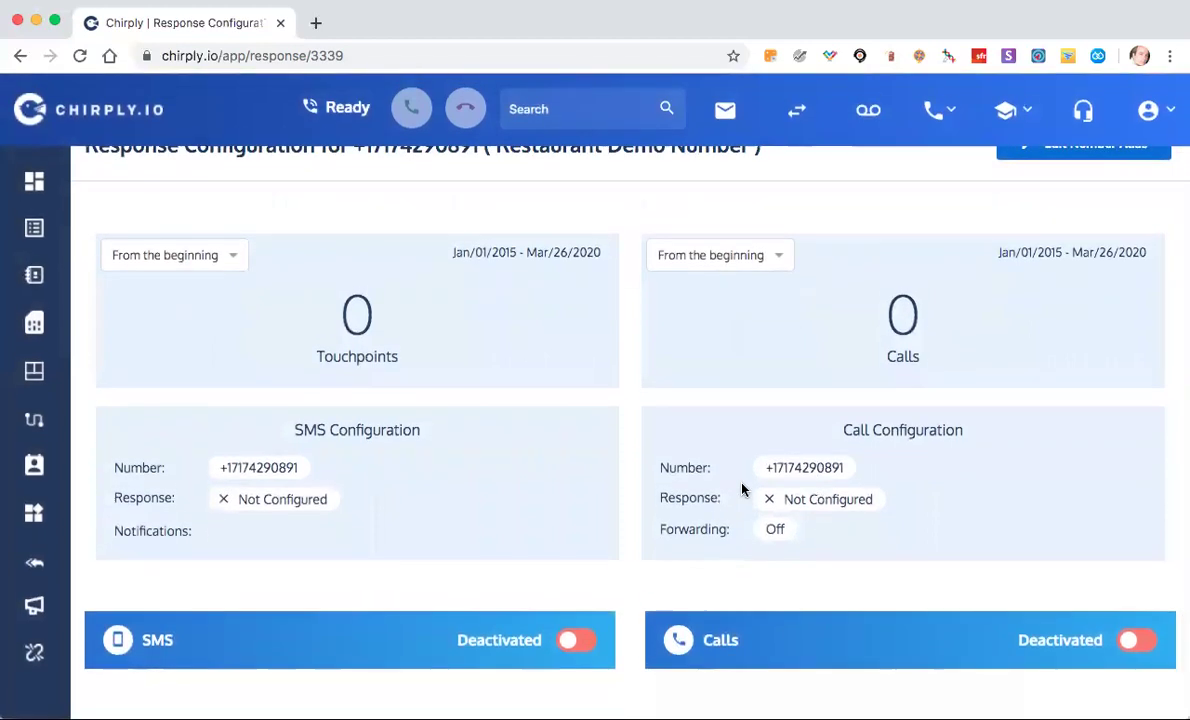
{"action": "left_click_drag", "start_coordinate": [284, 434], "coordinate": [423, 434]}
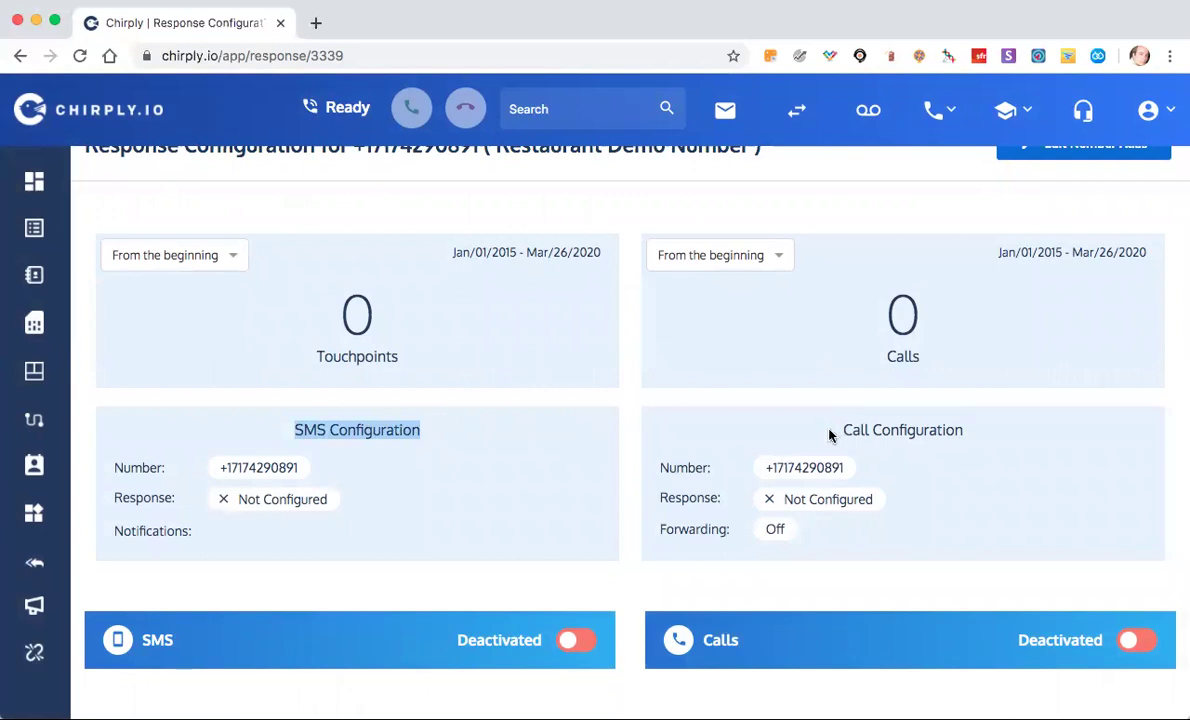
{"action": "left_click_drag", "start_coordinate": [842, 431], "coordinate": [883, 427]}
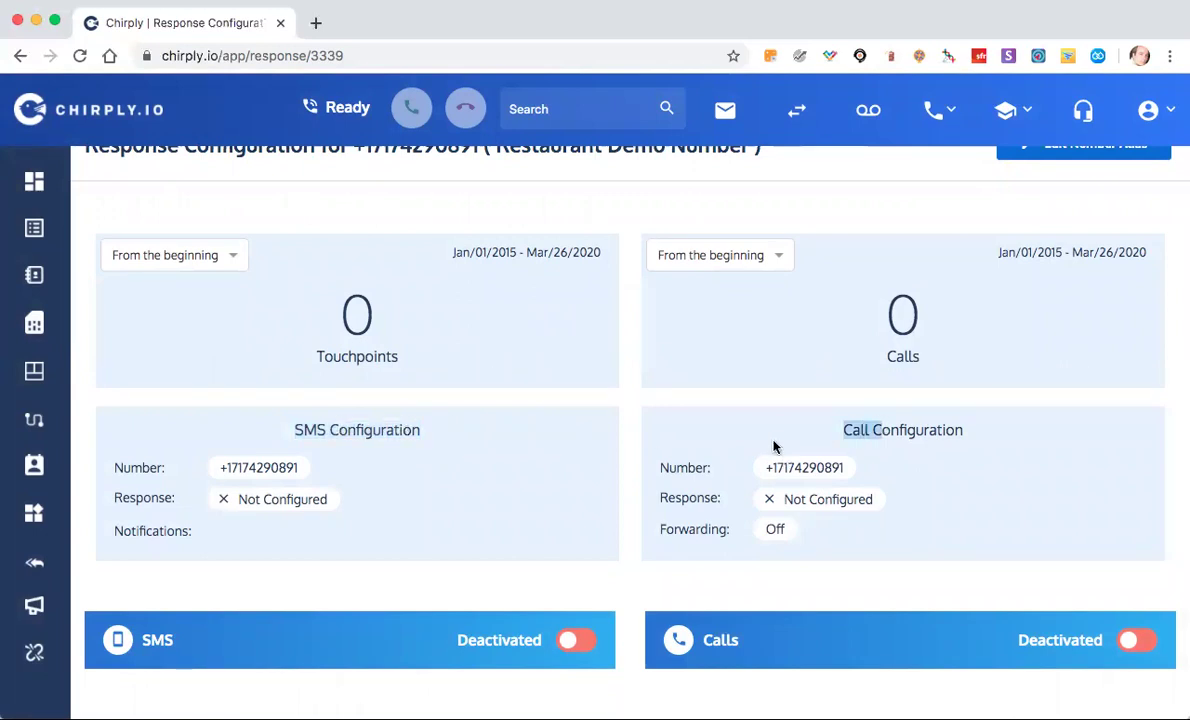
{"action": "left_click", "coordinate": [838, 433]}
{"action": "left_click_drag", "start_coordinate": [840, 433], "coordinate": [957, 428]}
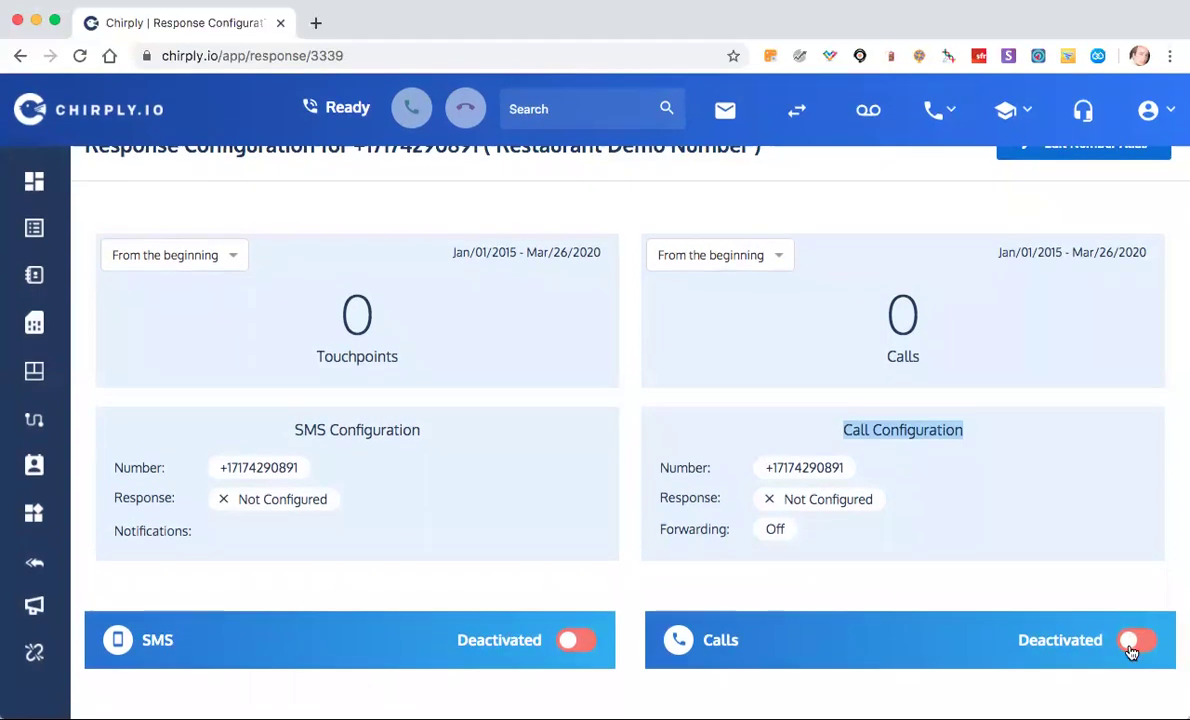
Activate calls for the number to turn on call forwarding, and deactivate calls again.
{"action": "left_click", "coordinate": [1131, 641]}
{"action": "scroll", "coordinate": [1115, 568], "scroll_direction": "down", "scroll_amount": 5}
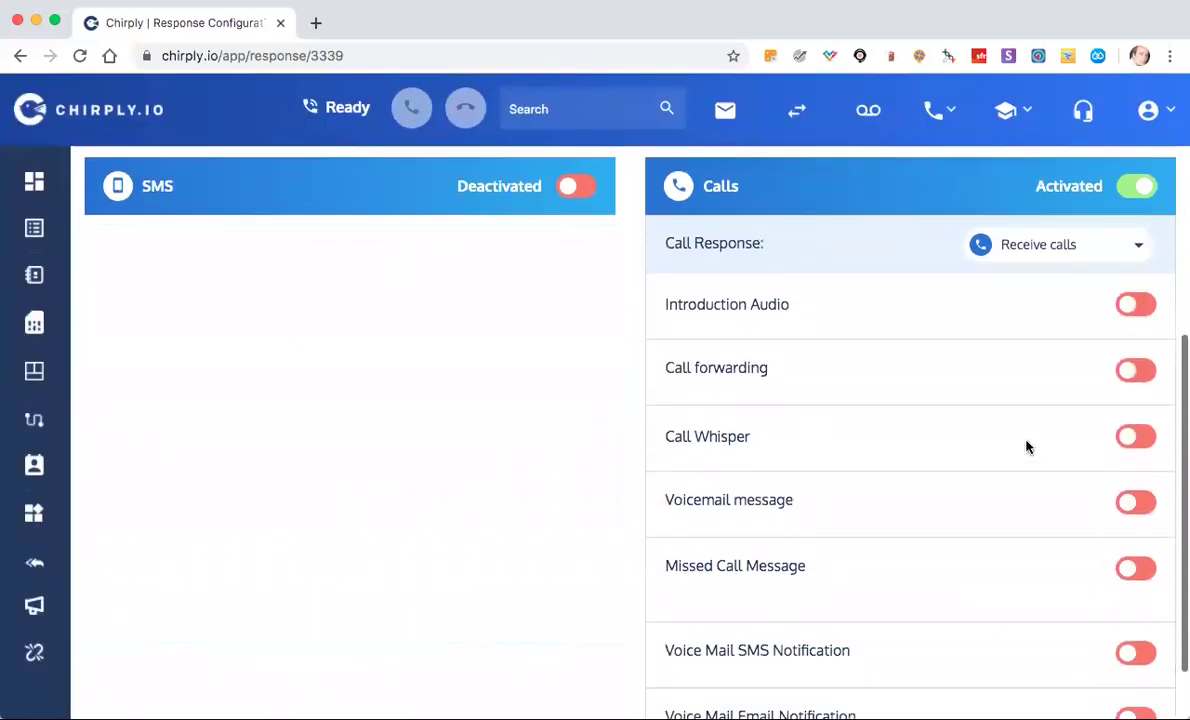
{"action": "left_click", "coordinate": [1127, 373]}
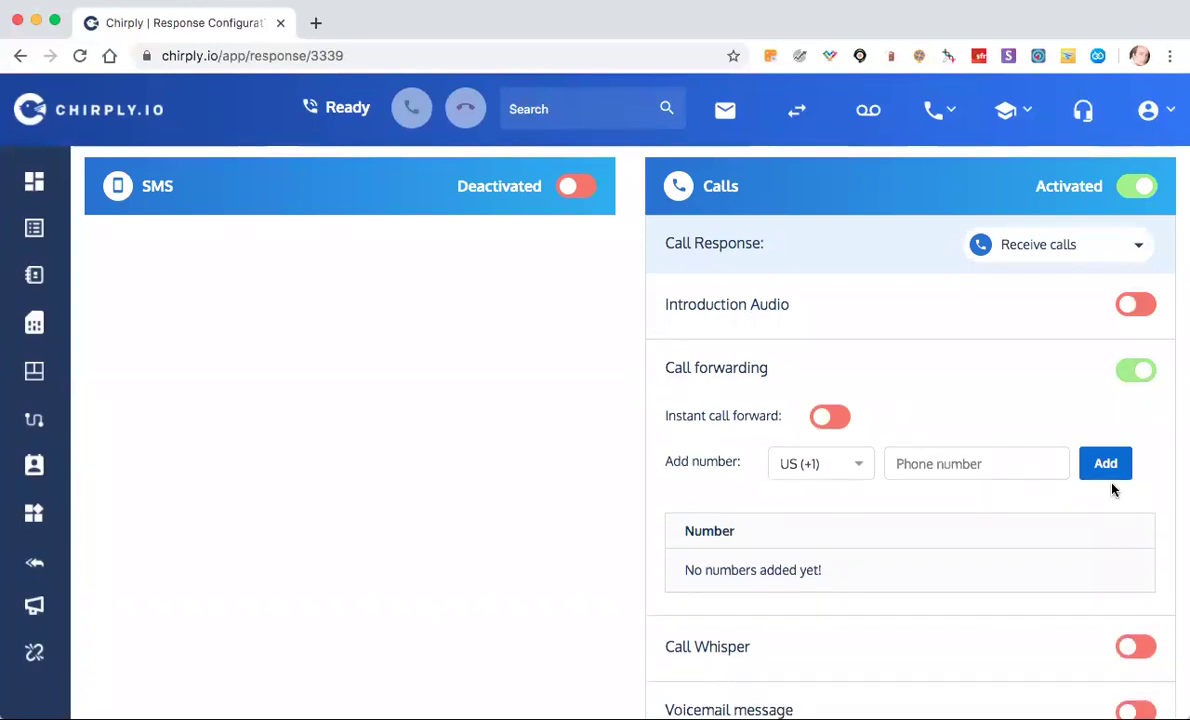
{"action": "scroll", "coordinate": [1102, 467], "scroll_direction": "down", "scroll_amount": 3}
{"action": "scroll", "coordinate": [1104, 467], "scroll_direction": "up", "scroll_amount": 8}
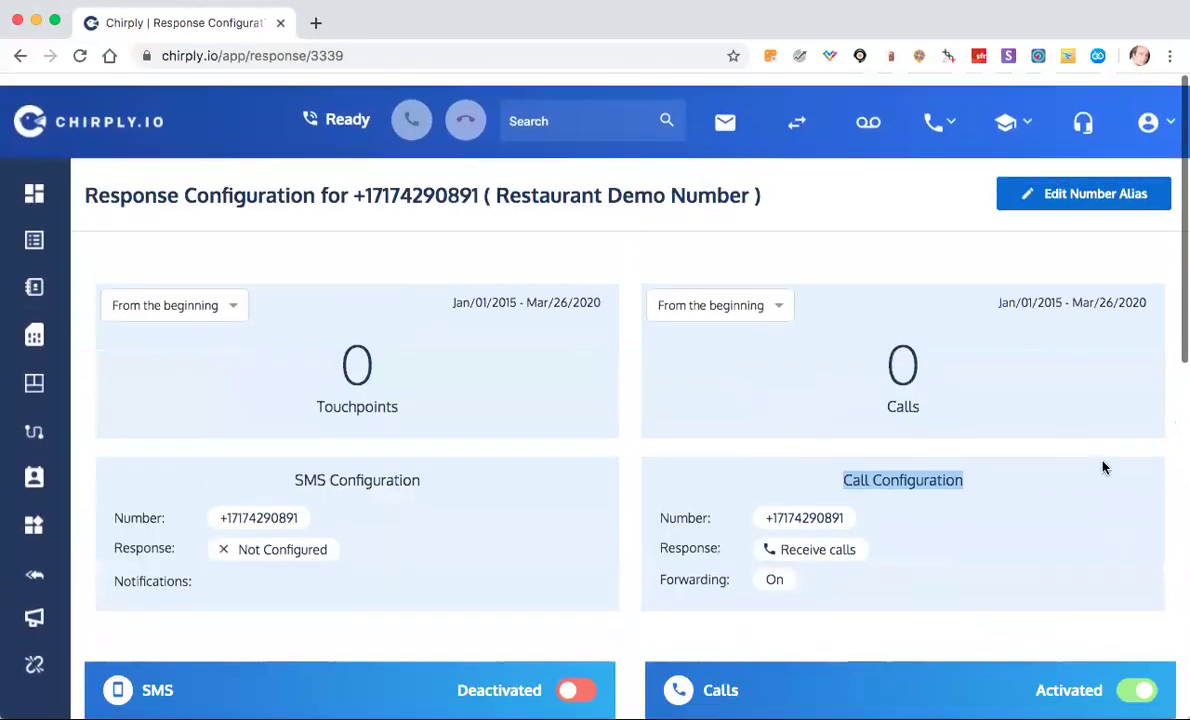
{"action": "scroll", "coordinate": [1104, 467], "scroll_direction": "down", "scroll_amount": 2}
{"action": "left_click", "coordinate": [1136, 482]}
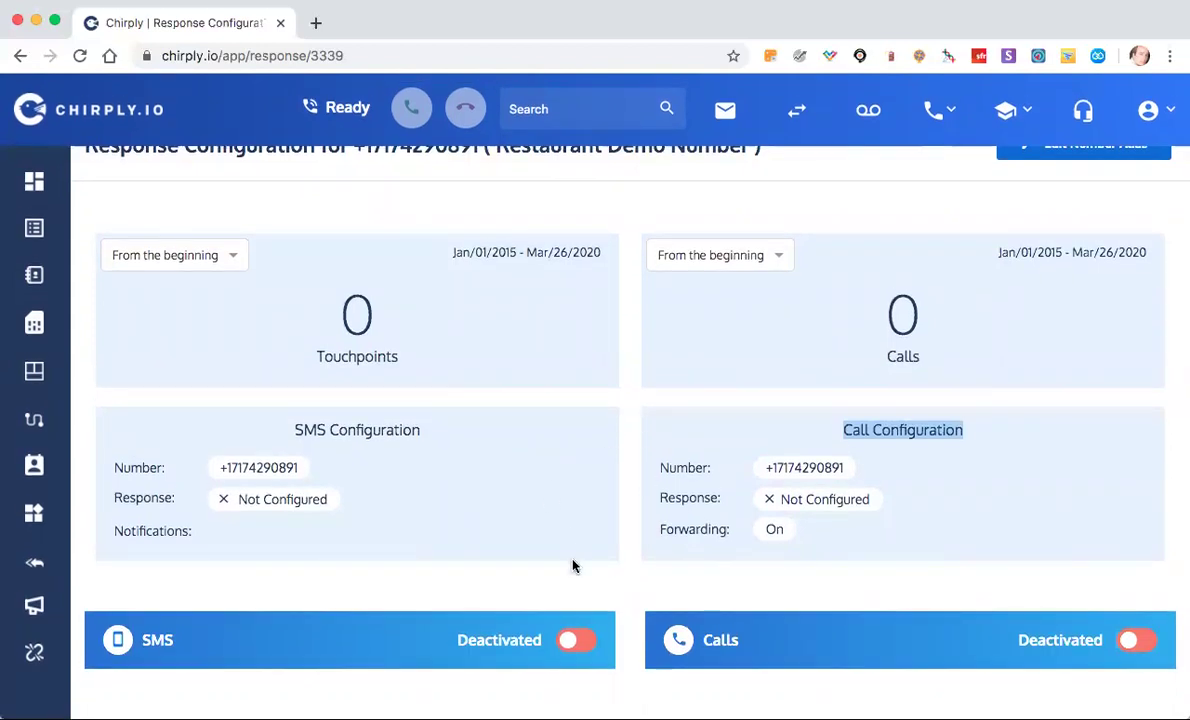
Activate SMS for the restaurant demo number and set its response type to Auto Response.
{"action": "left_click", "coordinate": [573, 640]}
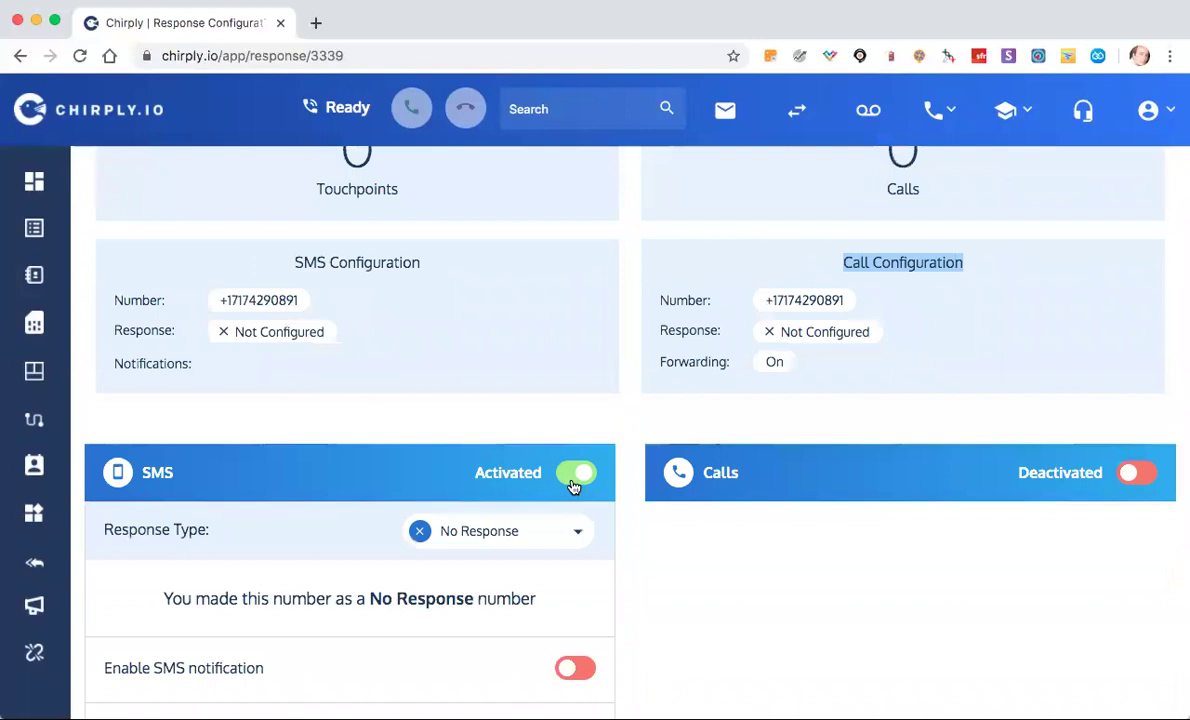
{"action": "scroll", "coordinate": [573, 485], "scroll_direction": "up", "scroll_amount": 3}
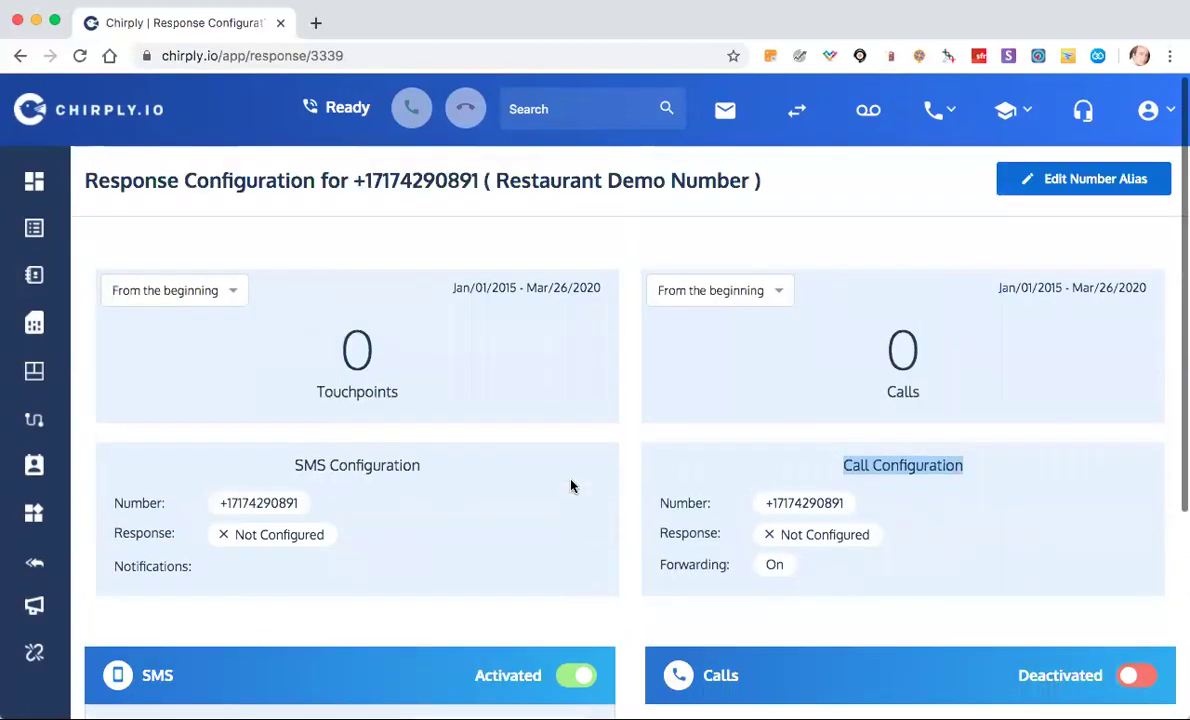
{"action": "scroll", "coordinate": [571, 486], "scroll_direction": "down", "scroll_amount": 3}
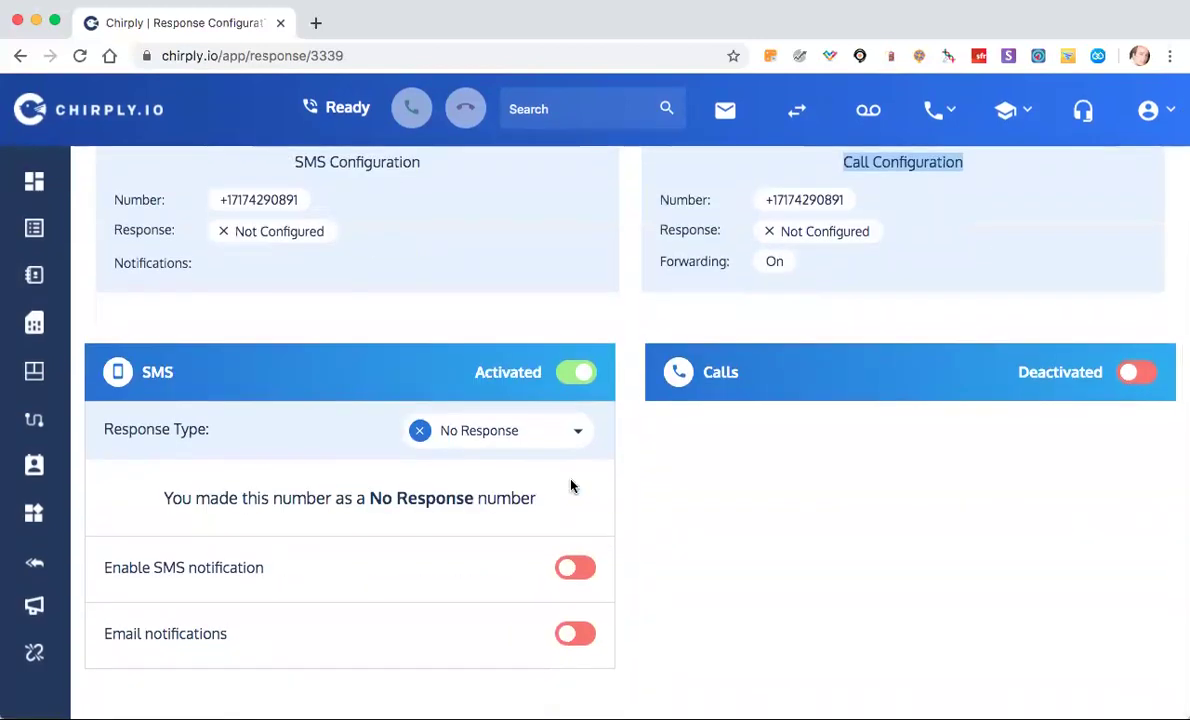
{"action": "left_click", "coordinate": [548, 430]}
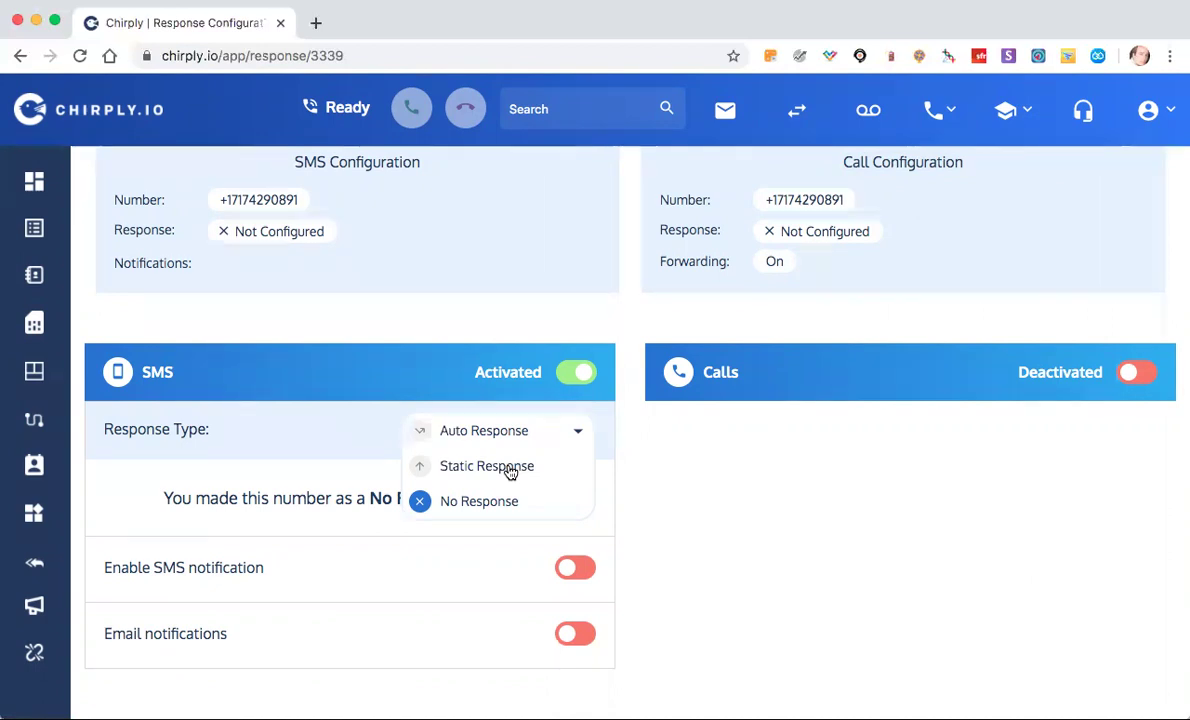
{"action": "left_click", "coordinate": [572, 435]}
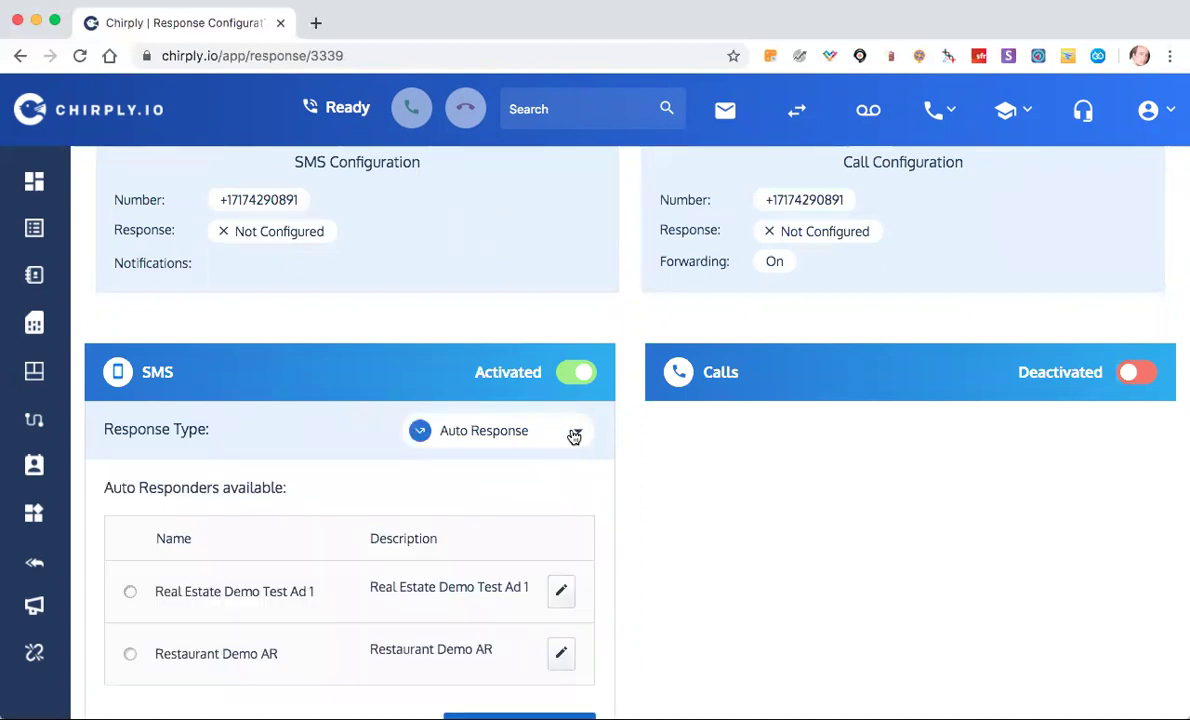
Assign the Restaurant Demo AR auto responder to the number's SMS responses and save it.
{"action": "scroll", "coordinate": [574, 470], "scroll_direction": "down", "scroll_amount": 1}
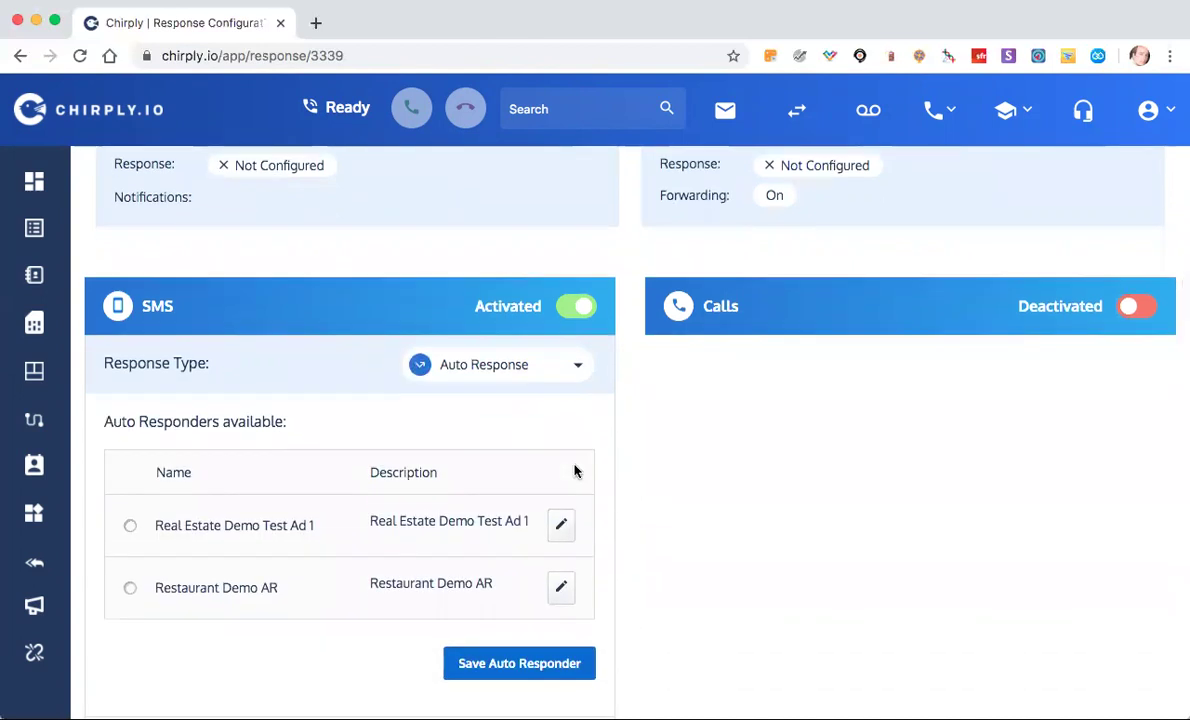
{"action": "scroll", "coordinate": [575, 471], "scroll_direction": "down", "scroll_amount": 3}
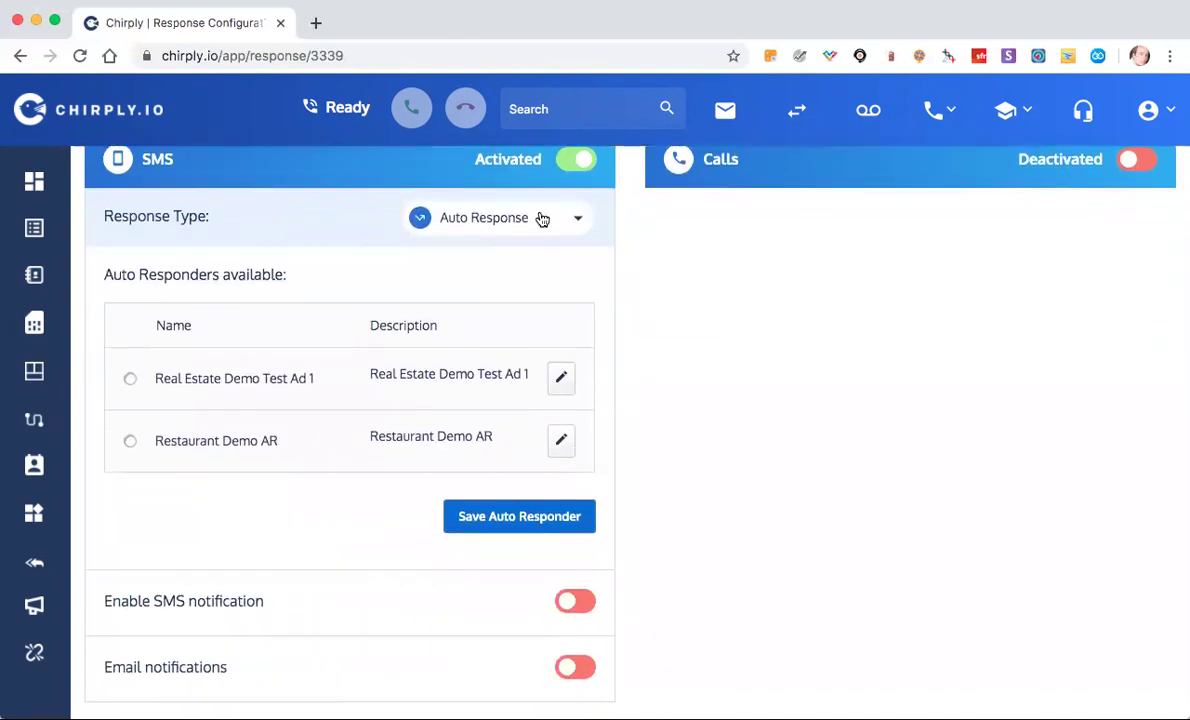
{"action": "left_click", "coordinate": [130, 442]}
{"action": "left_click", "coordinate": [463, 517]}
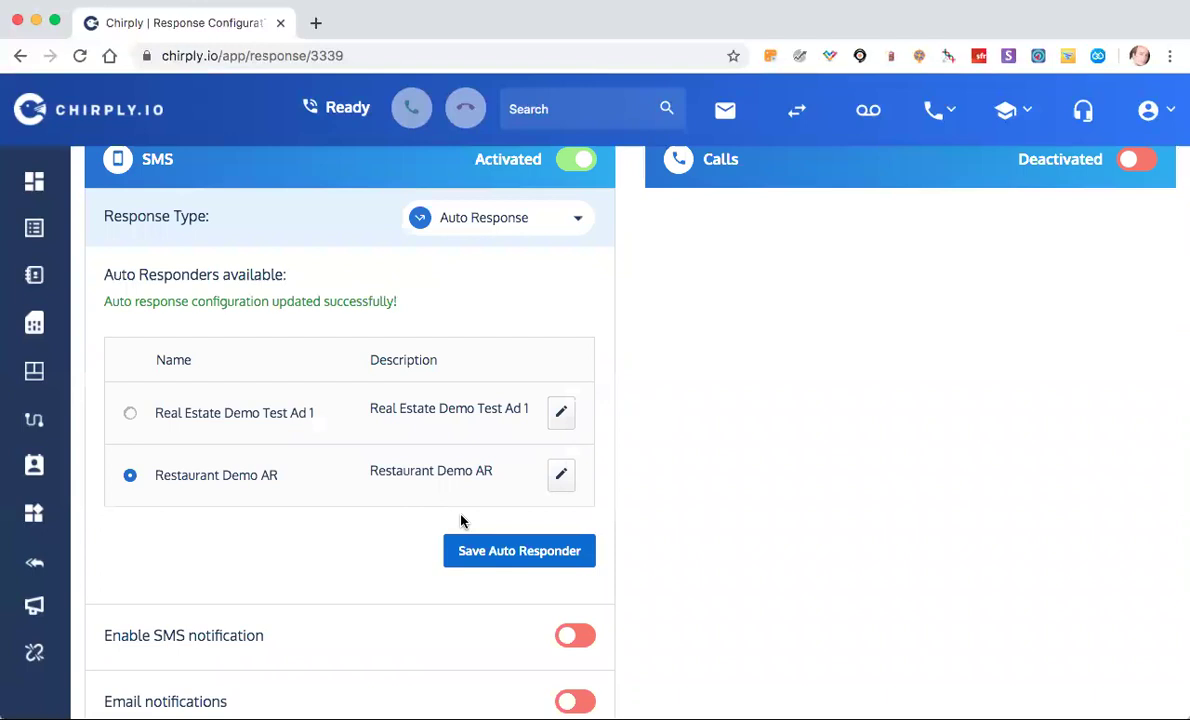
Examine the SMS Configuration summary, the selected auto responder and the notification options of the restaurant demo number.
{"action": "scroll", "coordinate": [461, 520], "scroll_direction": "up", "scroll_amount": 1}
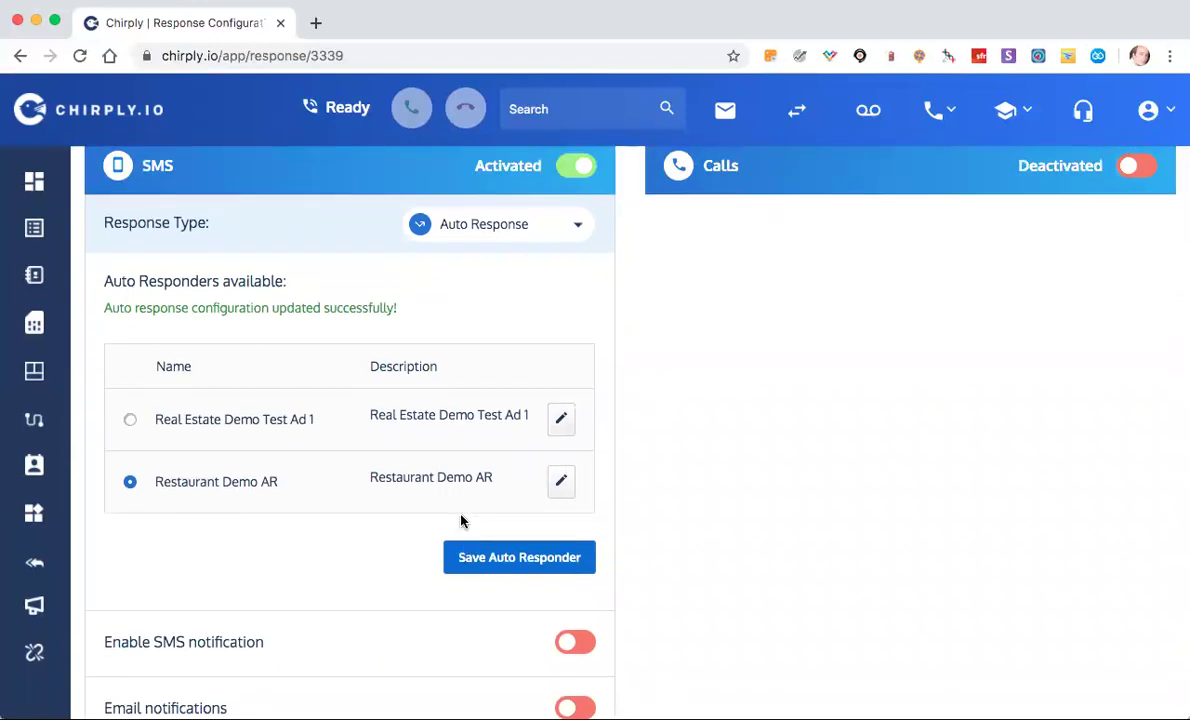
{"action": "scroll", "coordinate": [461, 520], "scroll_direction": "down", "scroll_amount": 1}
{"action": "scroll", "coordinate": [461, 520], "scroll_direction": "up", "scroll_amount": 5}
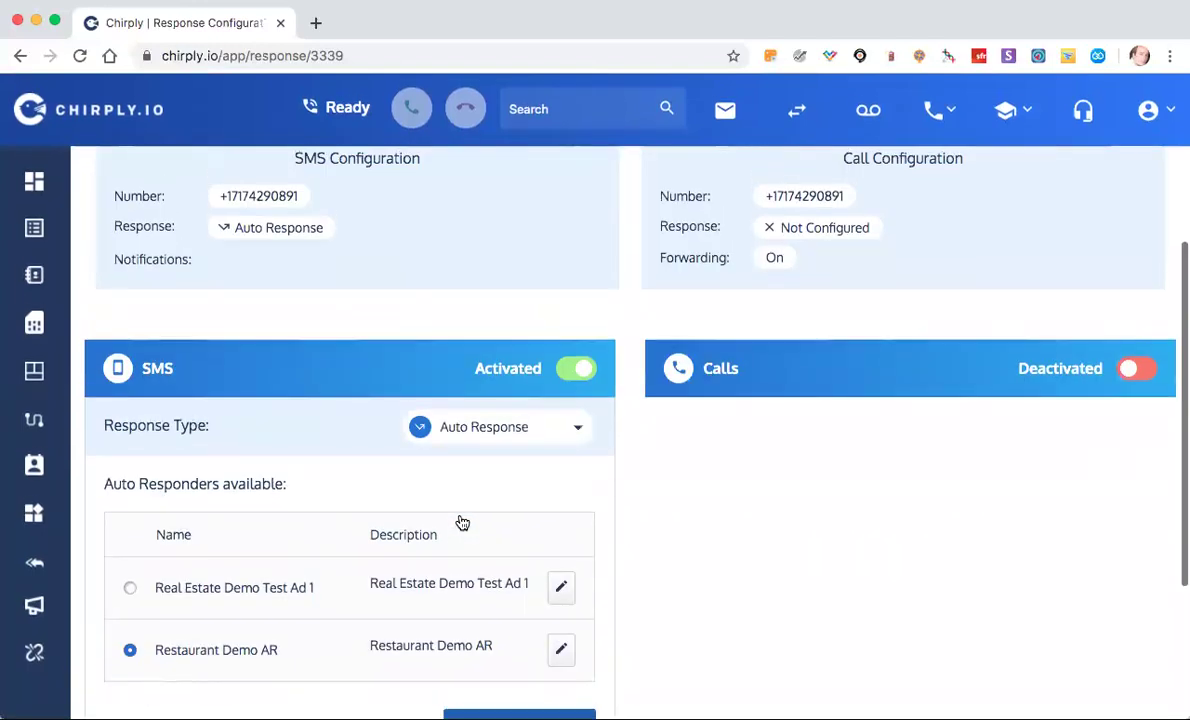
{"action": "scroll", "coordinate": [462, 522], "scroll_direction": "up", "scroll_amount": 5}
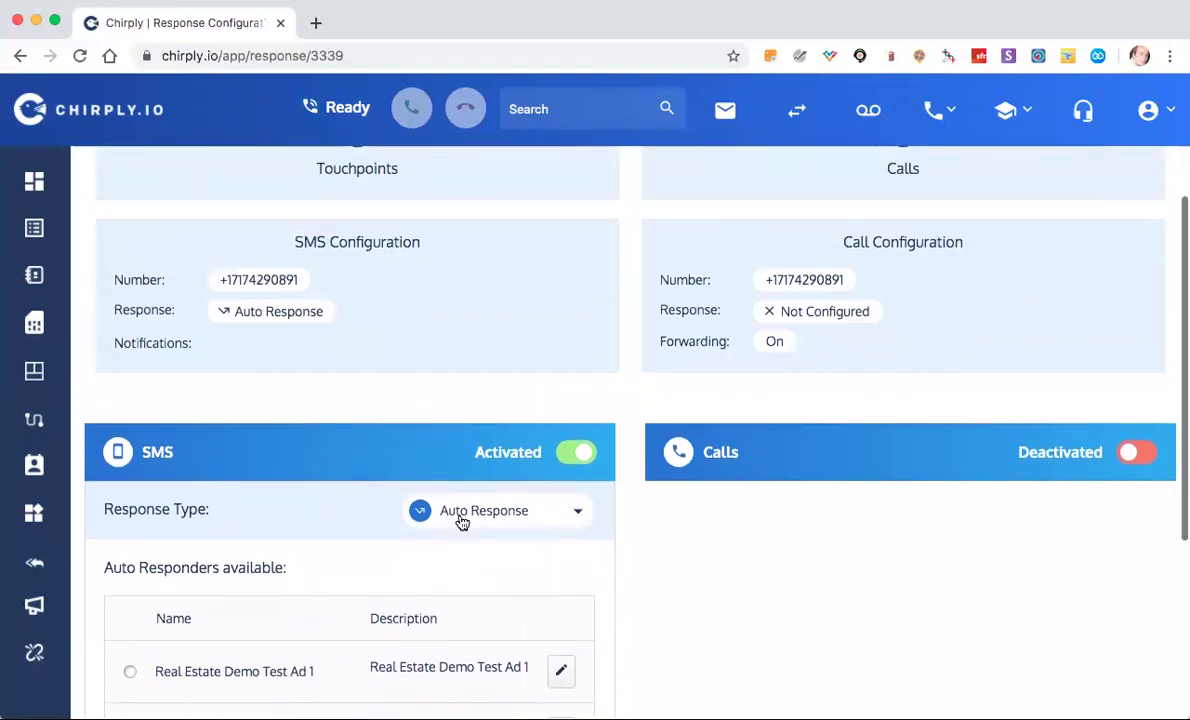
{"action": "scroll", "coordinate": [462, 520], "scroll_direction": "down", "scroll_amount": 5}
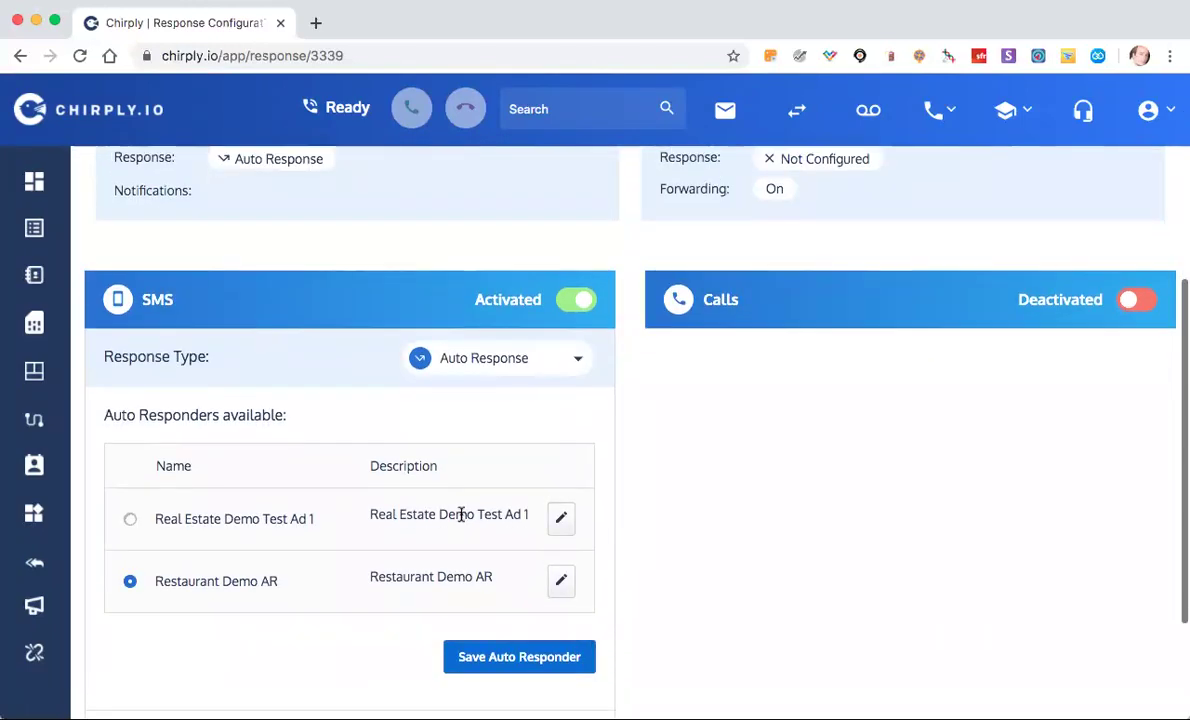
{"action": "scroll", "coordinate": [461, 516], "scroll_direction": "down", "scroll_amount": 2}
{"action": "scroll", "coordinate": [461, 516], "scroll_direction": "down", "scroll_amount": 2}
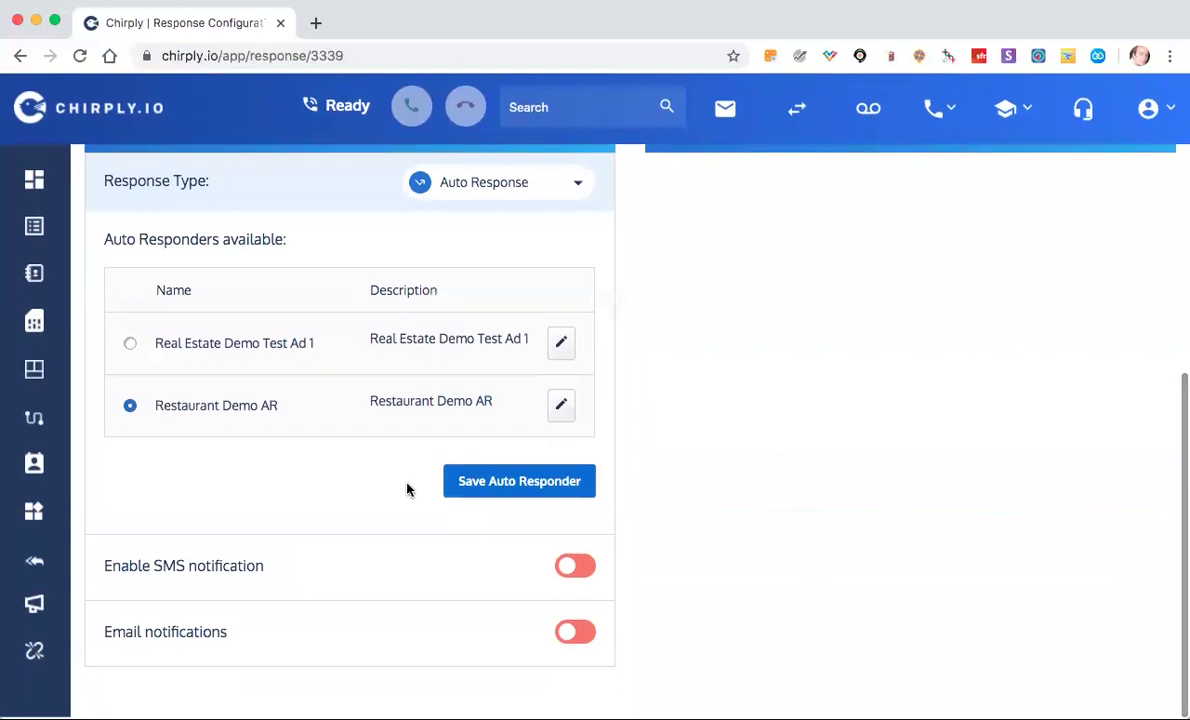
{"action": "scroll", "coordinate": [409, 489], "scroll_direction": "up", "scroll_amount": 2}
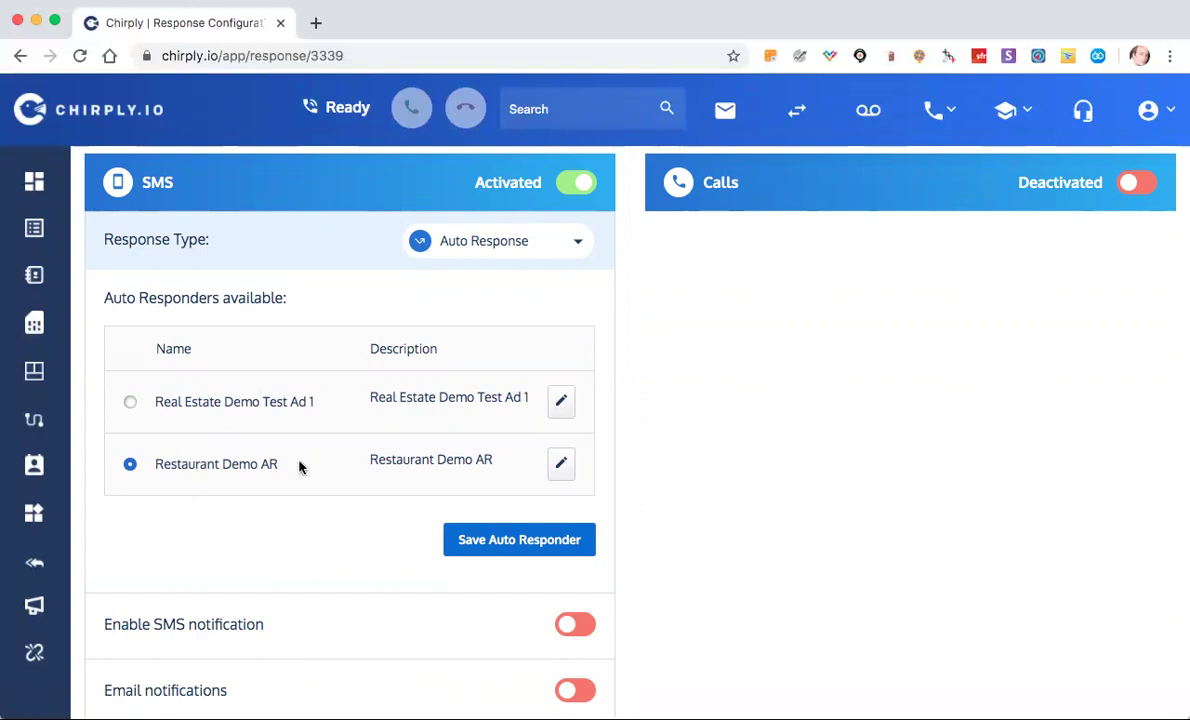
{"action": "scroll", "coordinate": [300, 478], "scroll_direction": "up", "scroll_amount": 2}
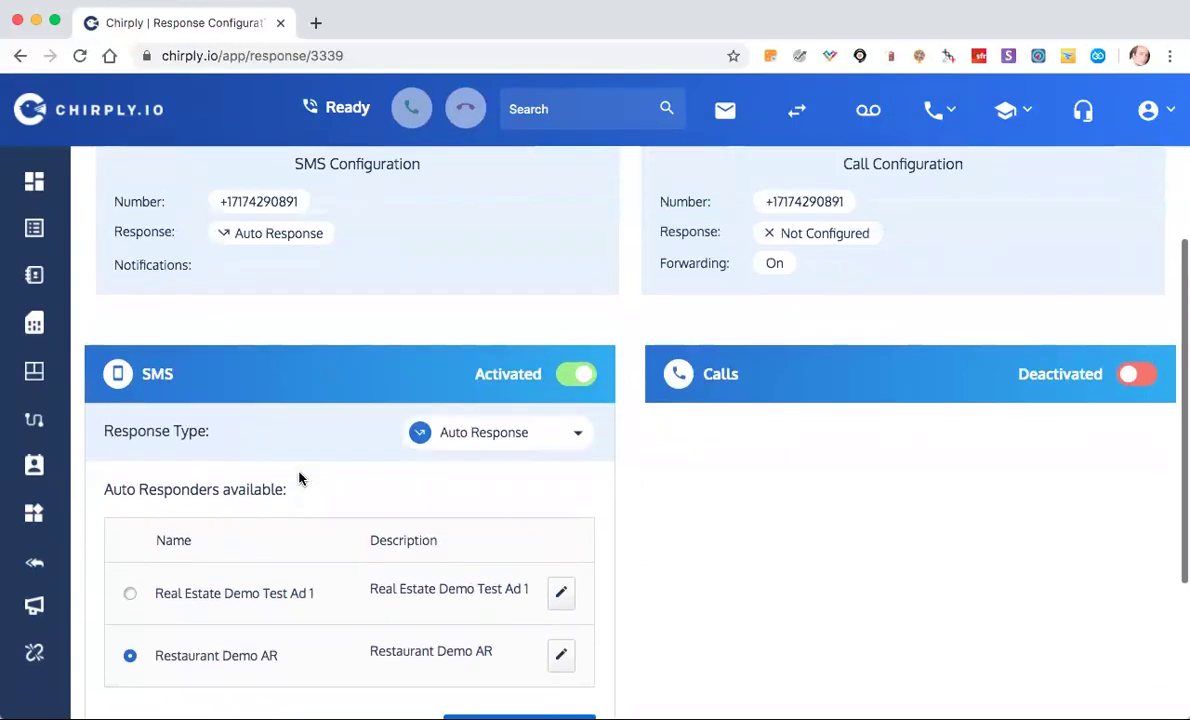
Save the number's auto responder selection again and review its SMS and call configuration.
{"action": "scroll", "coordinate": [300, 478], "scroll_direction": "down", "scroll_amount": 3}
{"action": "left_click", "coordinate": [468, 490]}
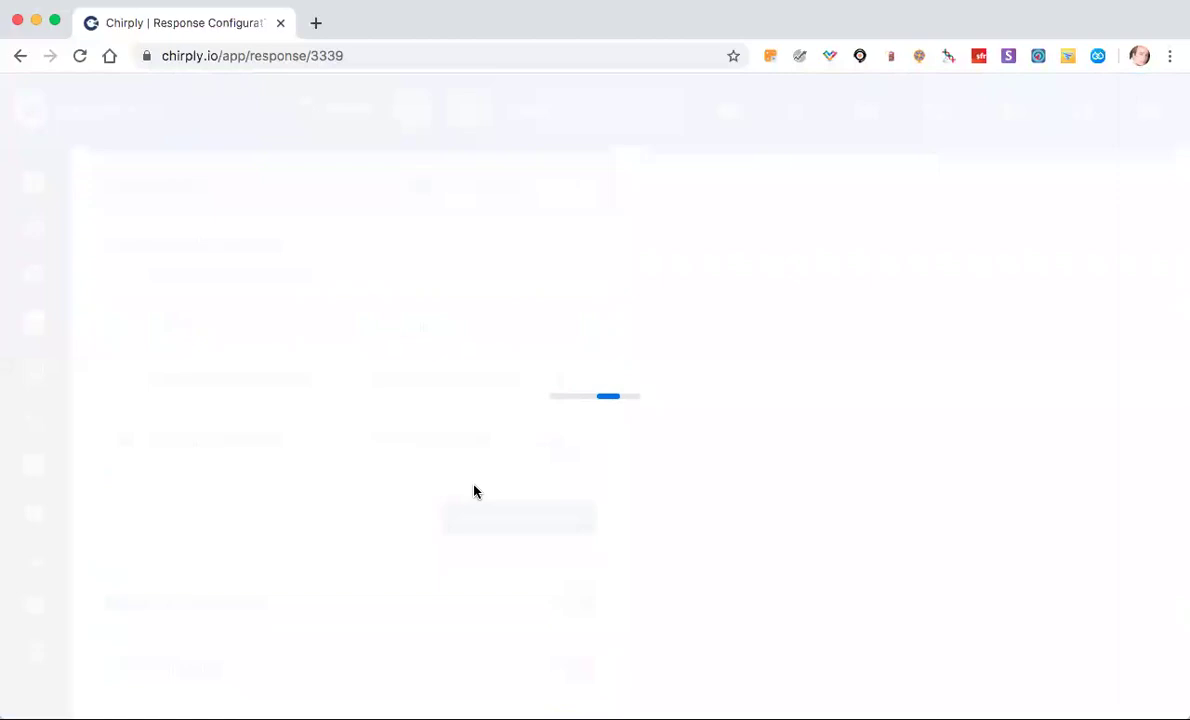
{"action": "scroll", "coordinate": [474, 490], "scroll_direction": "down", "scroll_amount": 1}
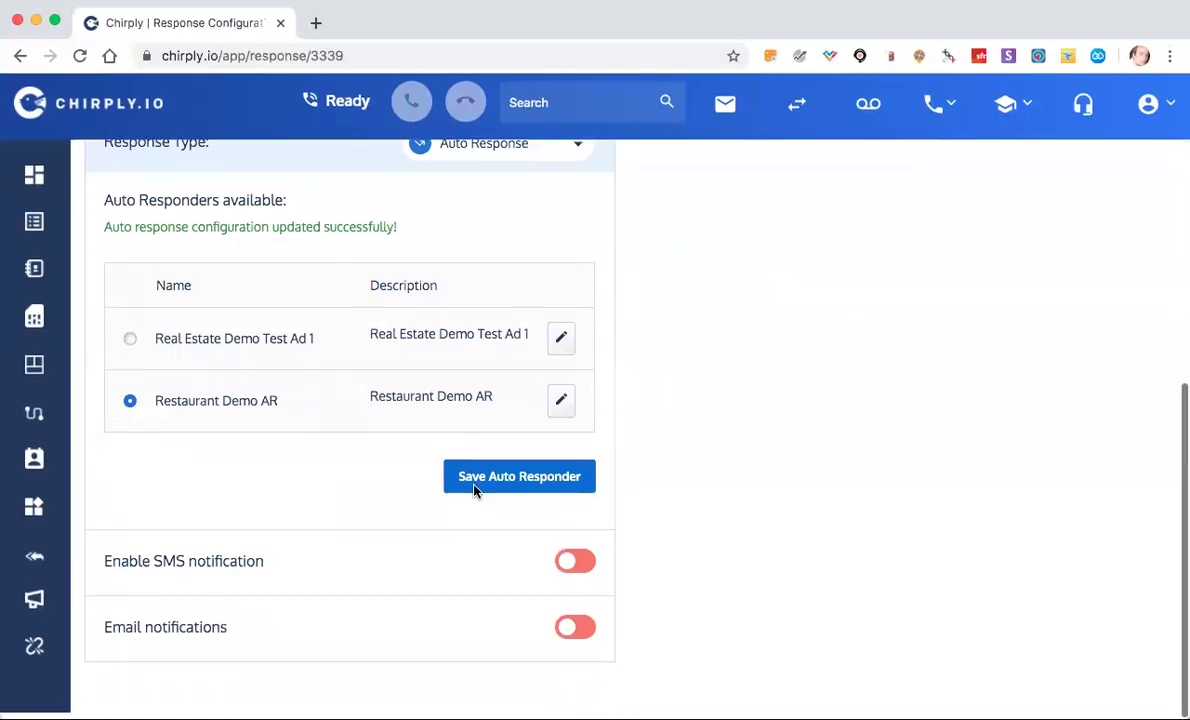
{"action": "scroll", "coordinate": [474, 490], "scroll_direction": "up", "scroll_amount": 3}
{"action": "scroll", "coordinate": [340, 505], "scroll_direction": "down", "scroll_amount": 1}
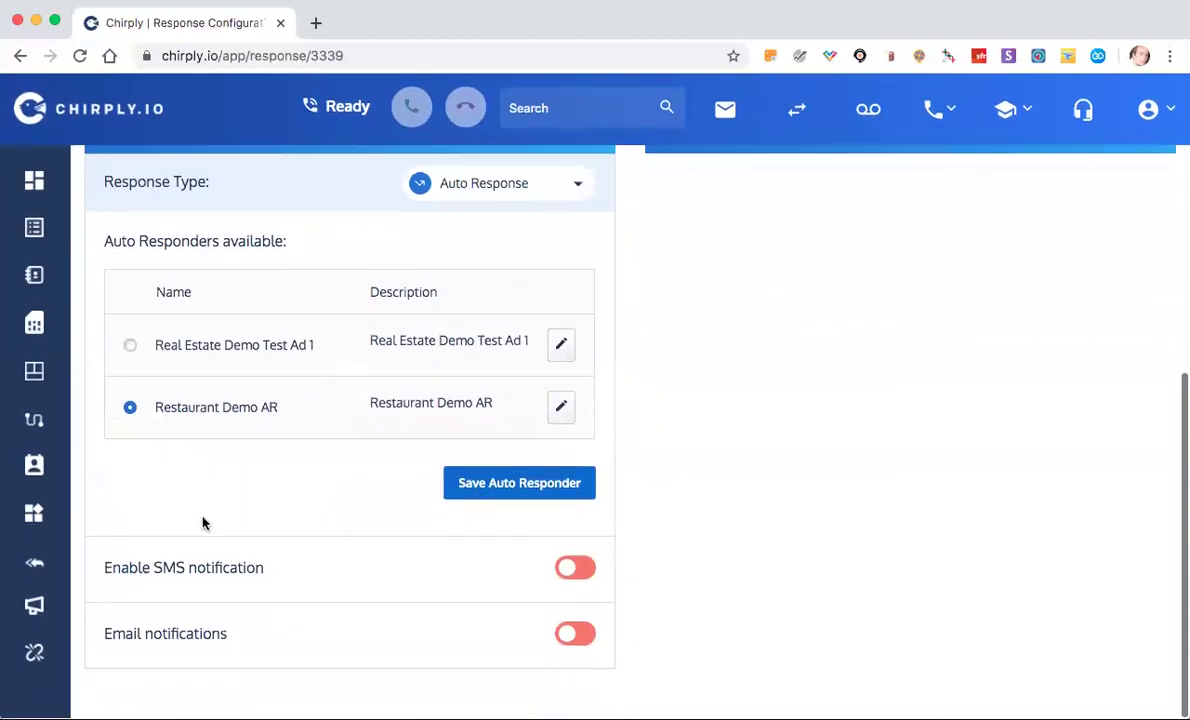
{"action": "scroll", "coordinate": [319, 513], "scroll_direction": "up", "scroll_amount": 2}
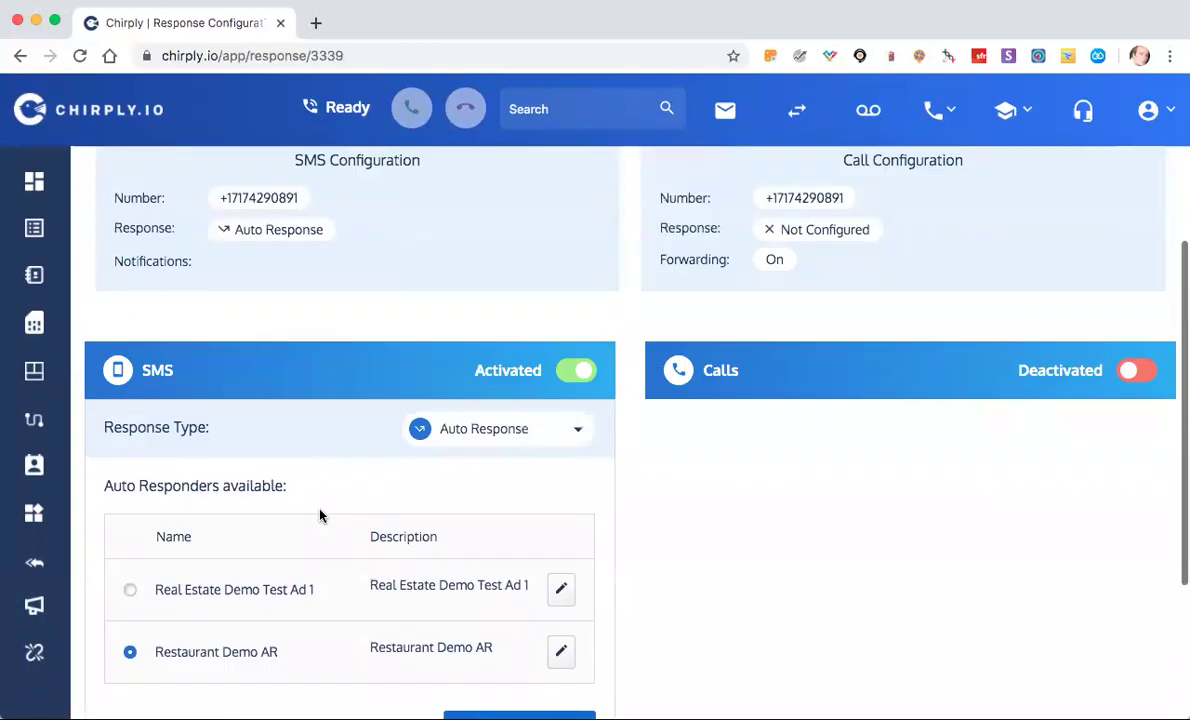
{"action": "scroll", "coordinate": [580, 426], "scroll_direction": "up", "scroll_amount": 1}
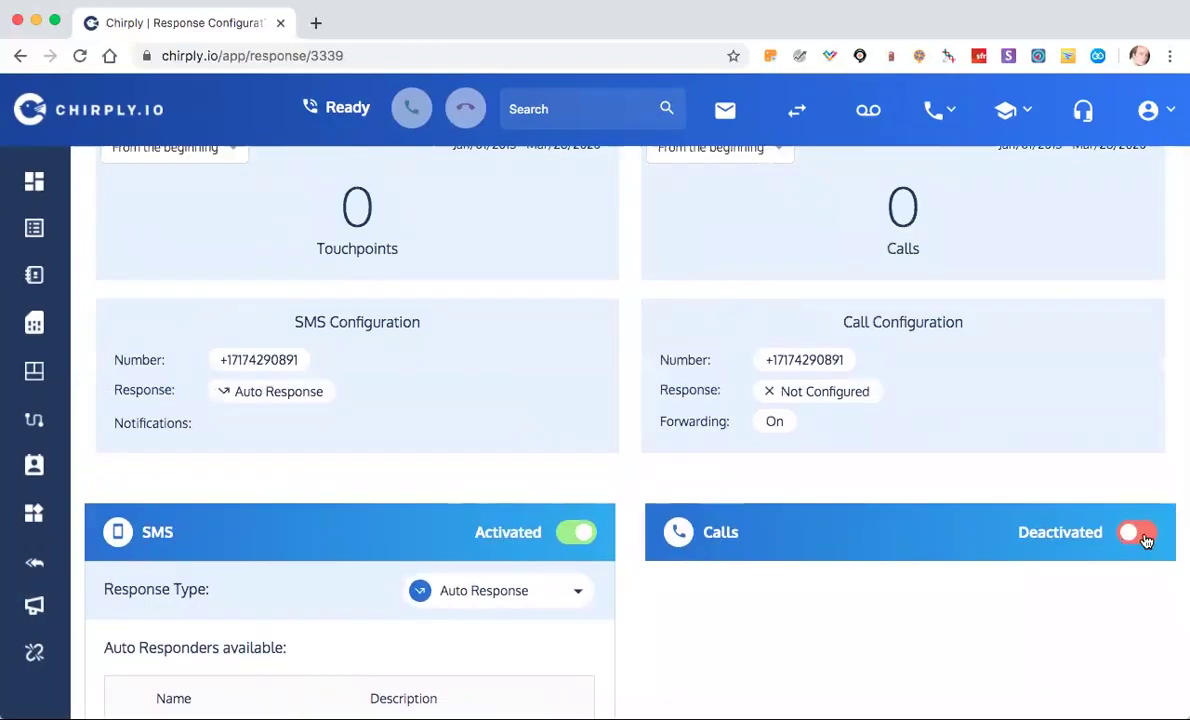
Open the Restaurant Demo AR auto responder and check which phone number is attached to it.
{"action": "left_click", "coordinate": [36, 568]}
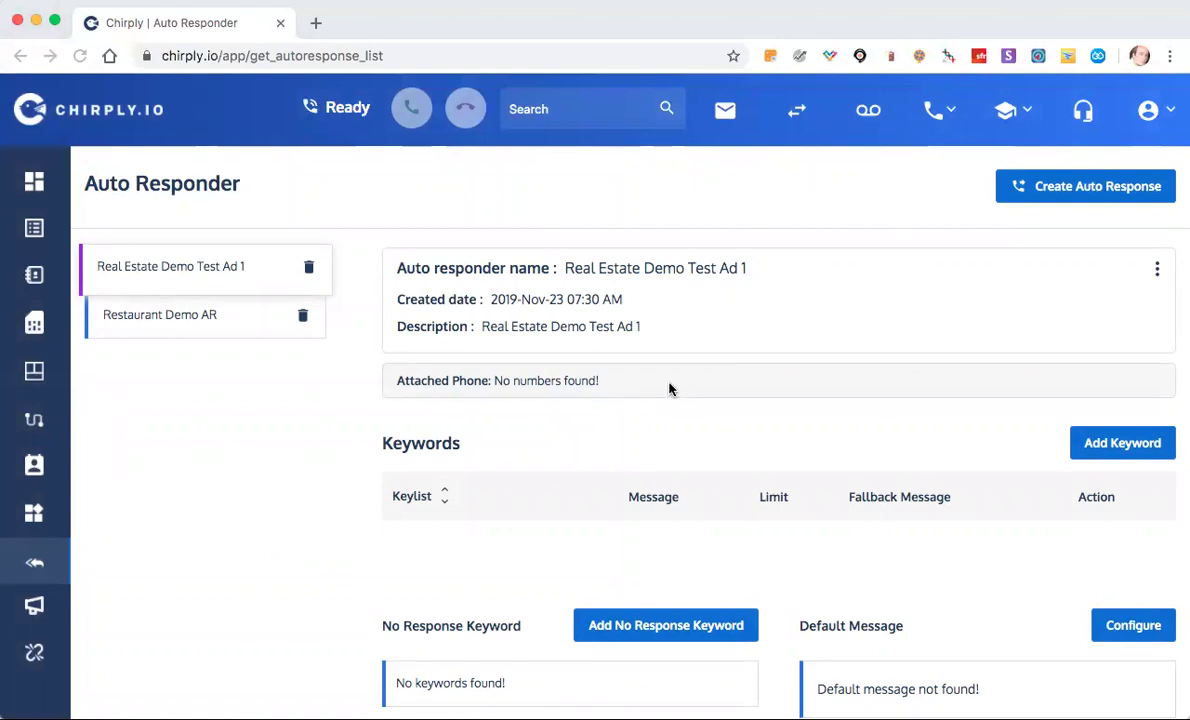
{"action": "left_click", "coordinate": [196, 315]}
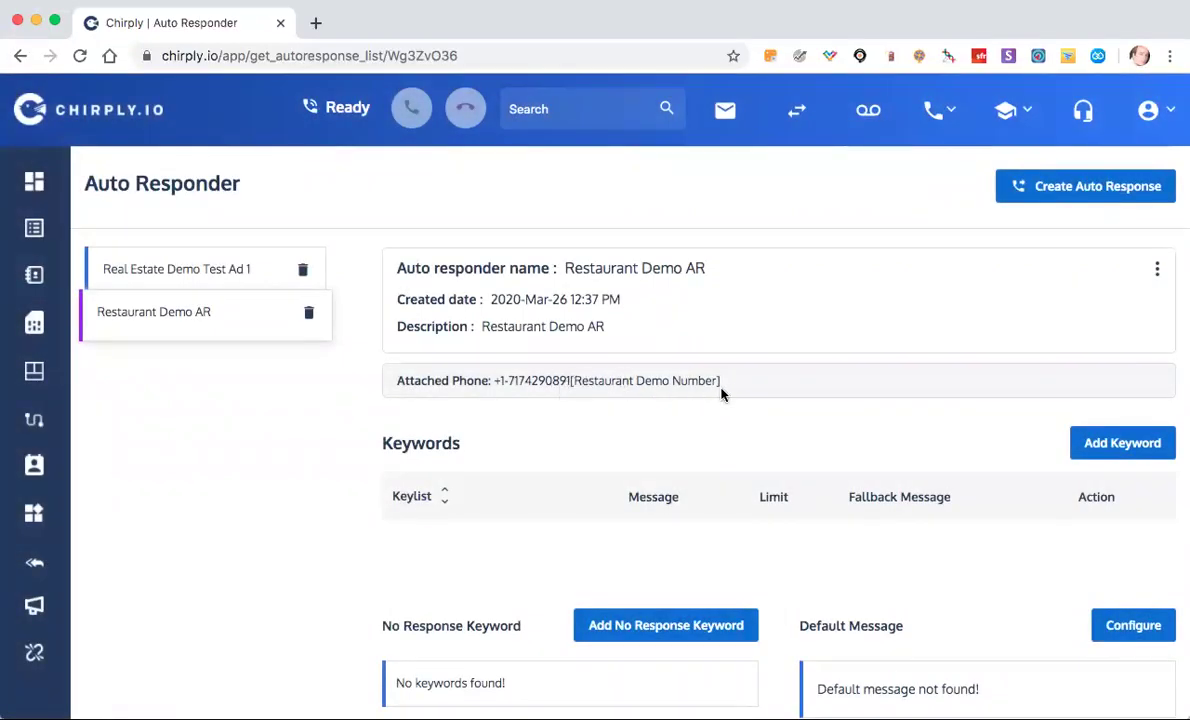
{"action": "left_click_drag", "start_coordinate": [722, 381], "coordinate": [491, 381]}
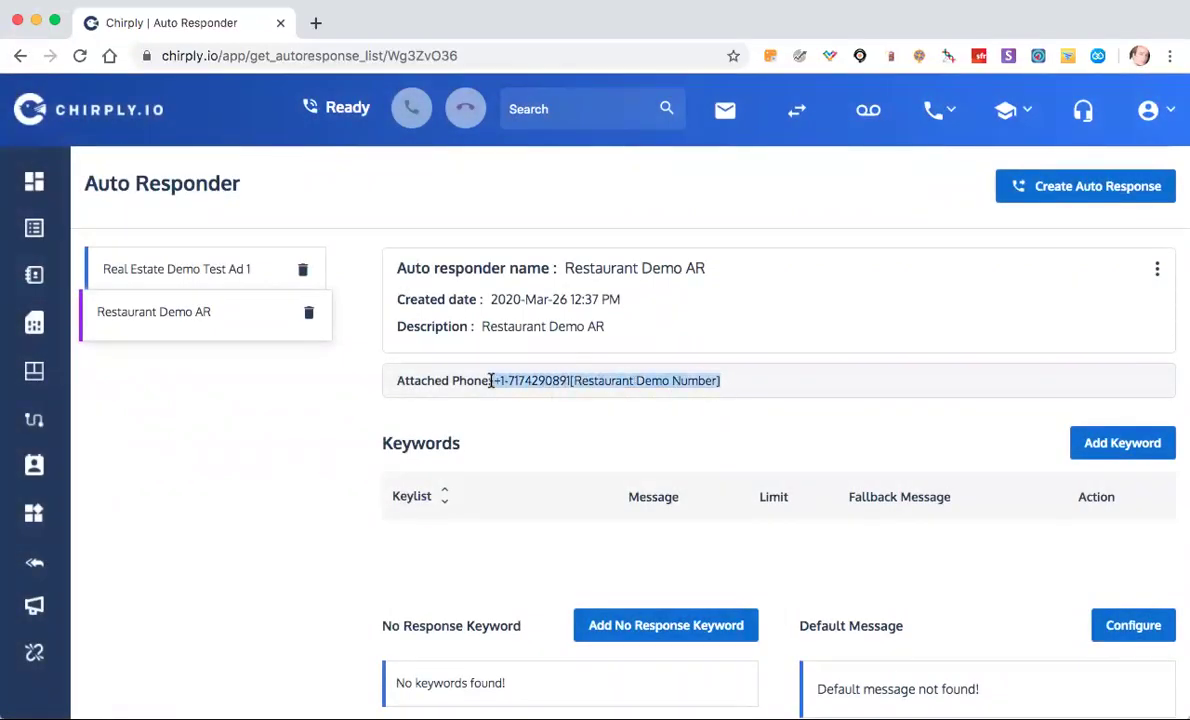
{"action": "scroll", "coordinate": [491, 381], "scroll_direction": "down", "scroll_amount": 1}
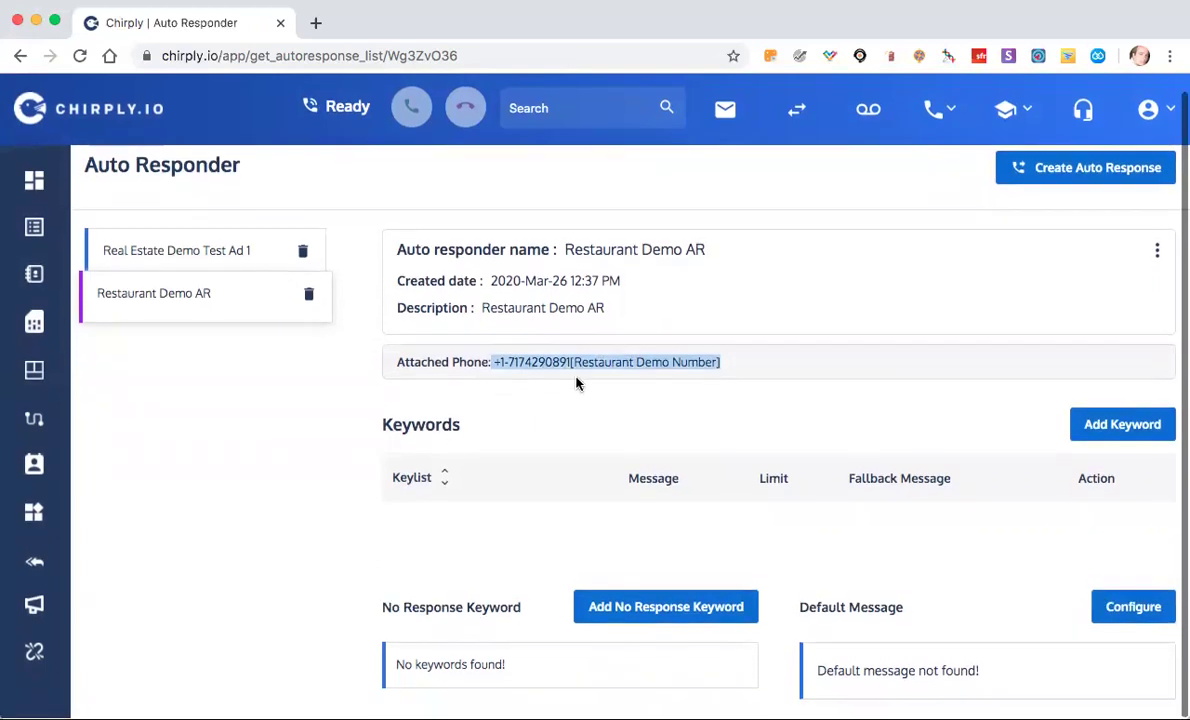
Start a new keyword for the Restaurant Demo AR auto responder and enter the variants VIP, vip and Vip.
{"action": "left_click", "coordinate": [1103, 438]}
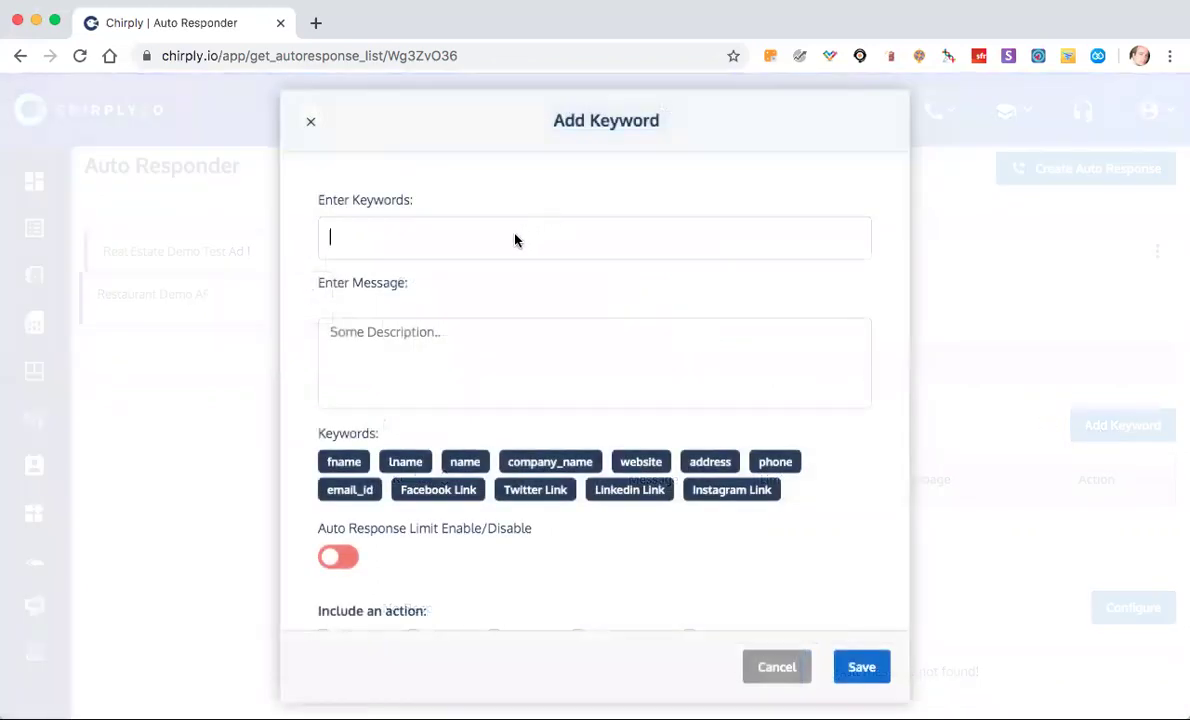
{"action": "type", "text": "VIP"}
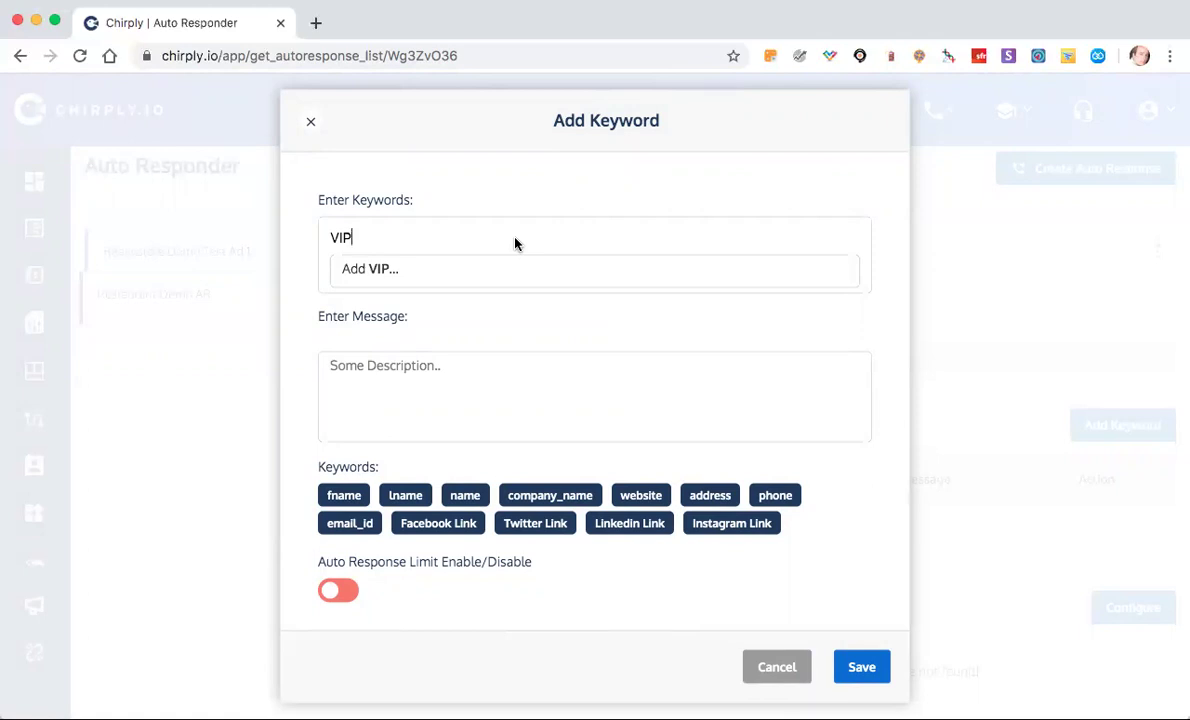
{"action": "left_click", "coordinate": [443, 368]}
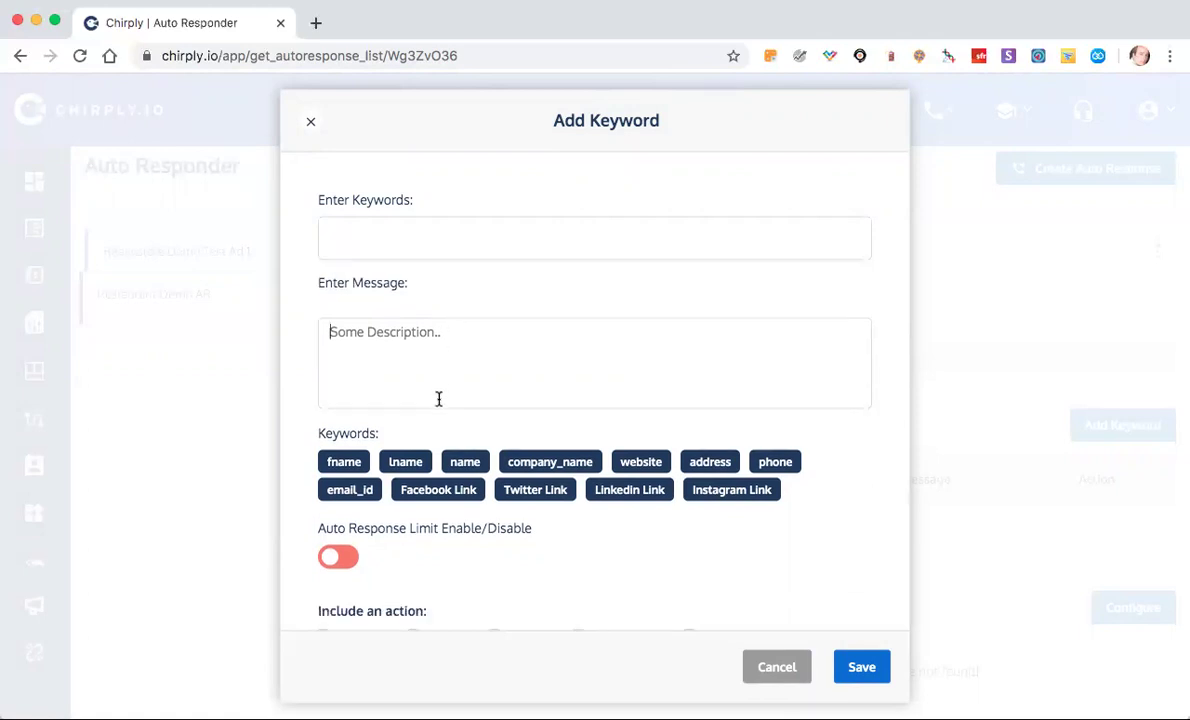
{"action": "type", "text": "VIP"}
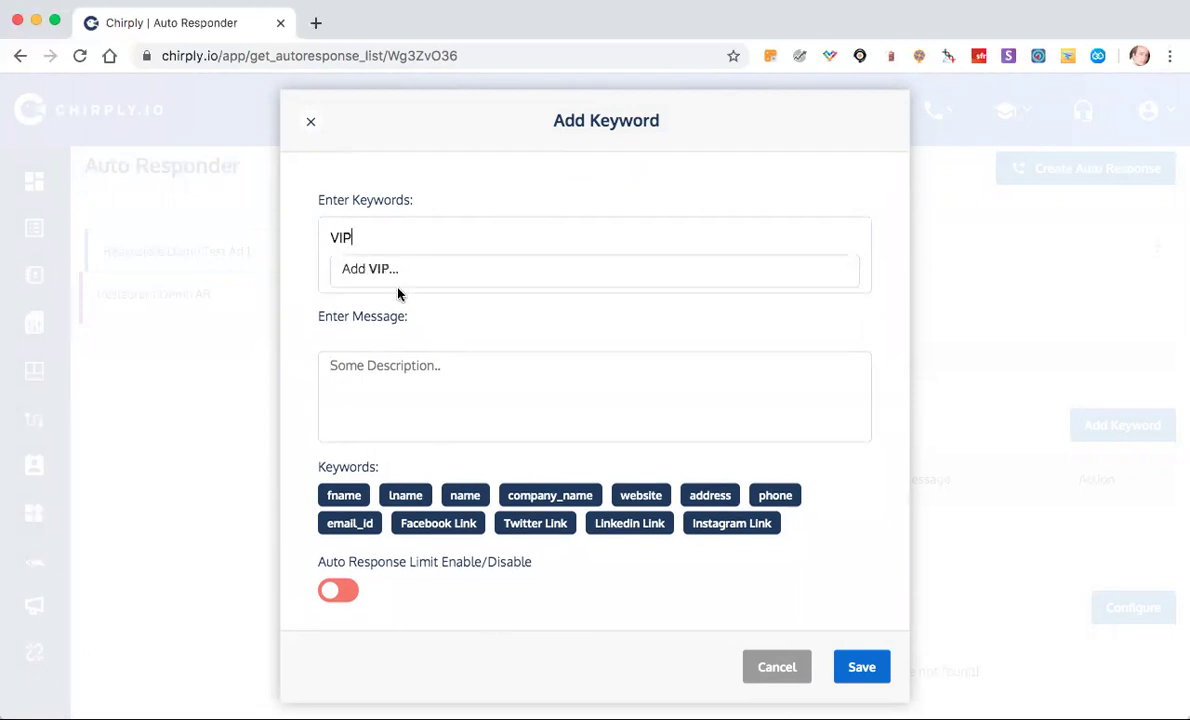
{"action": "left_click", "coordinate": [384, 271]}
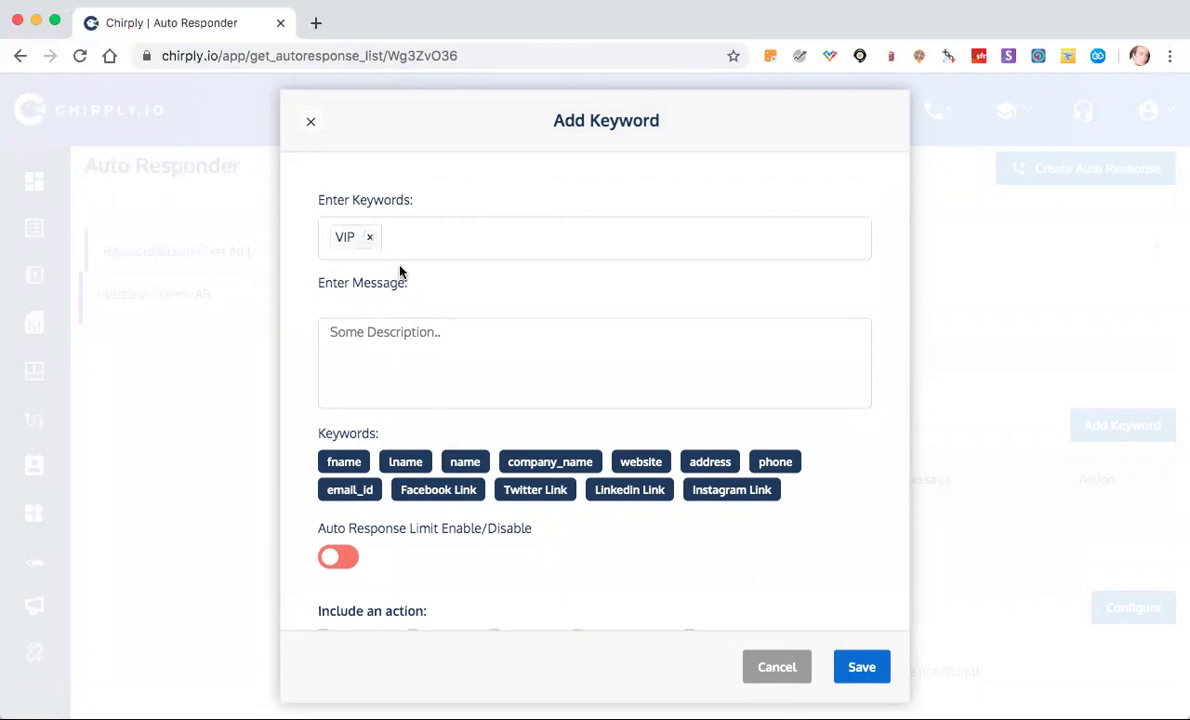
{"action": "type", "text": "vip"}
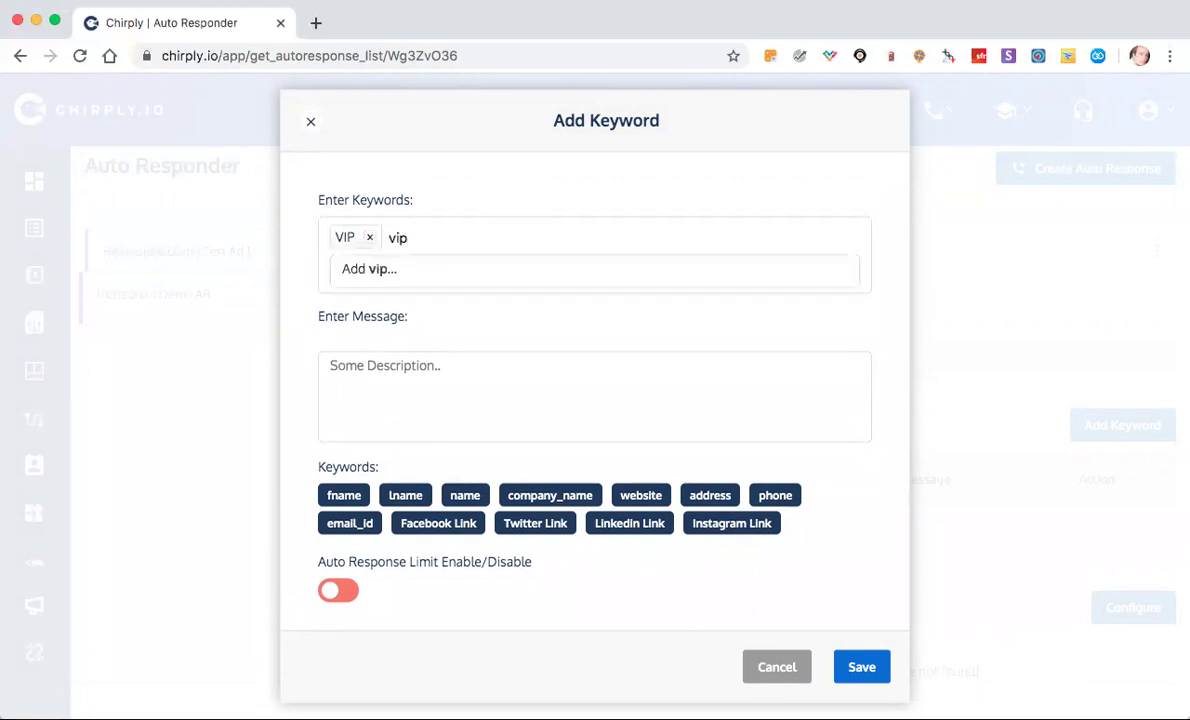
{"action": "key", "text": "Return"}
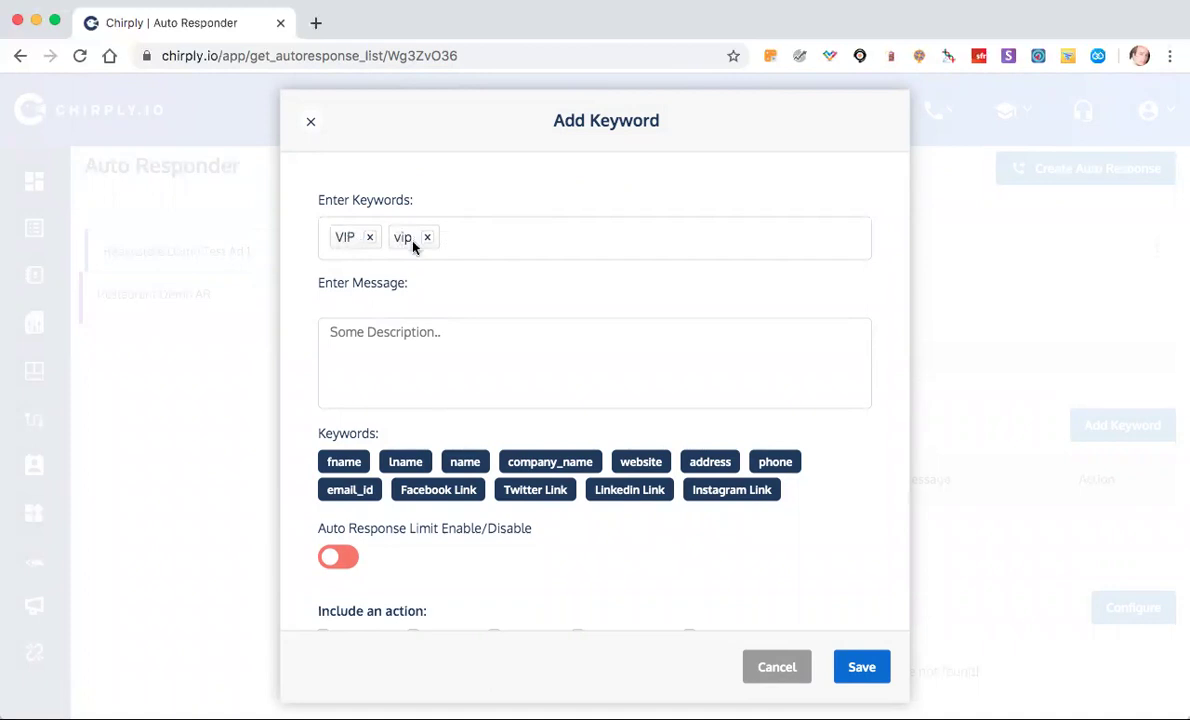
{"action": "type", "text": "Vip"}
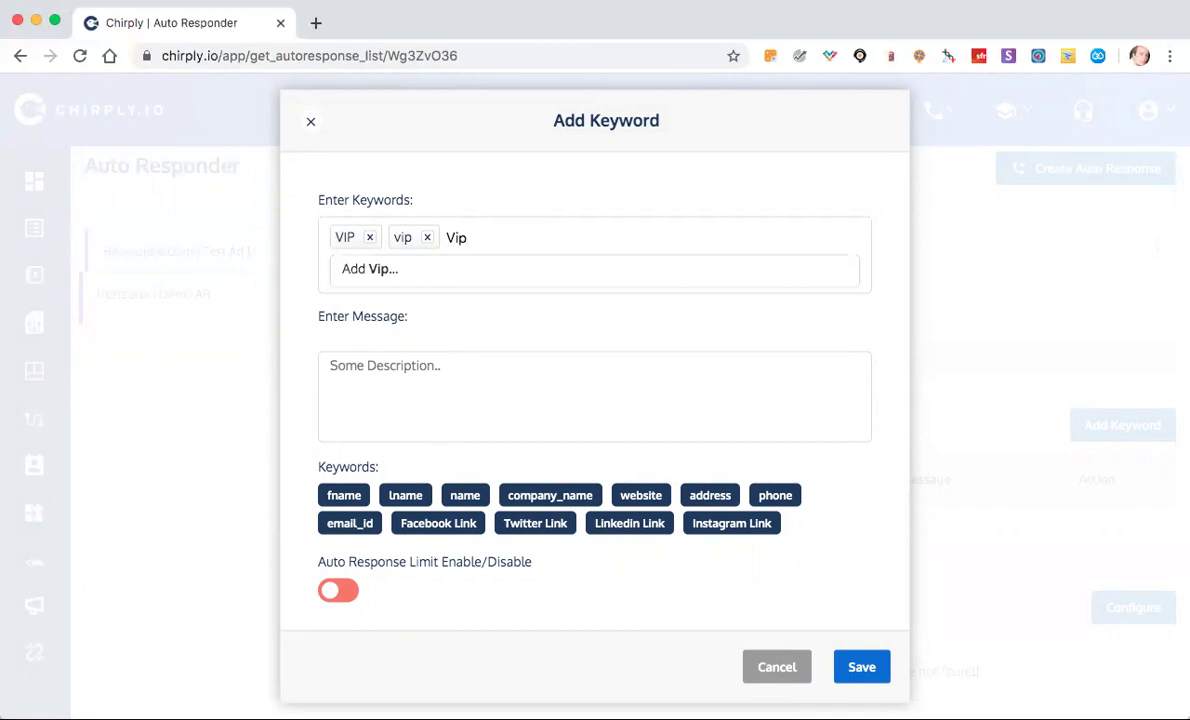
{"action": "key", "text": "Return"}
{"action": "left_click", "coordinate": [397, 350]}
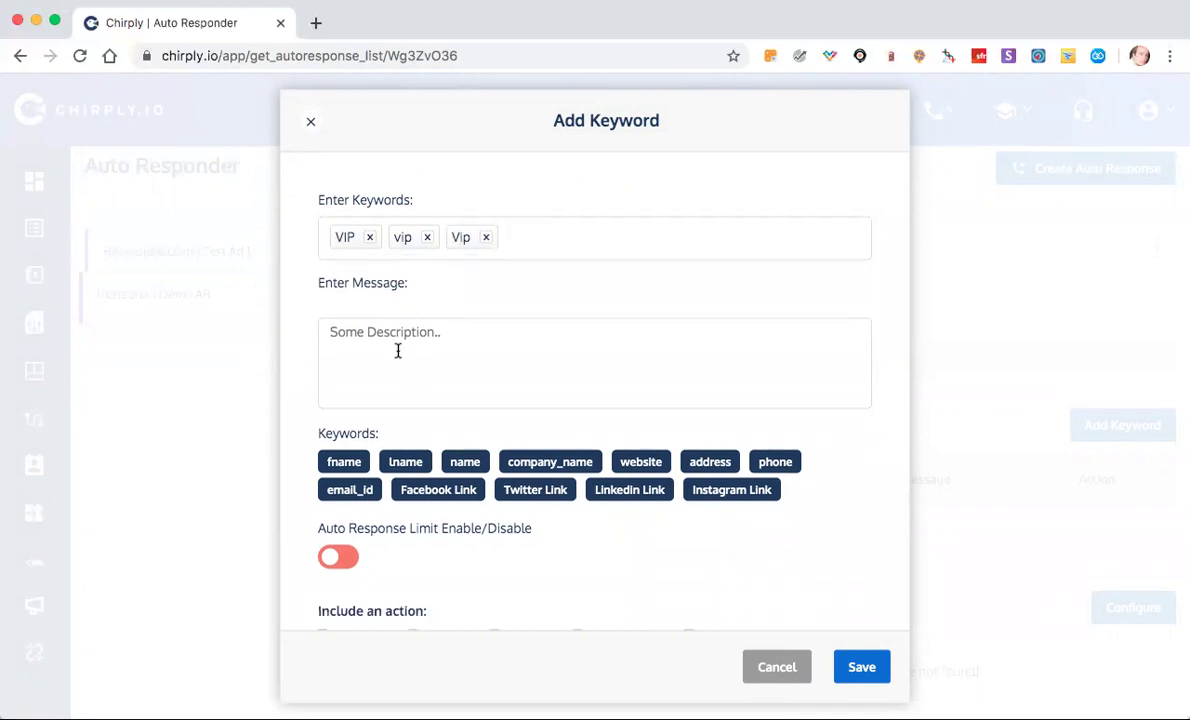
{"action": "type", "text": "to add to"}
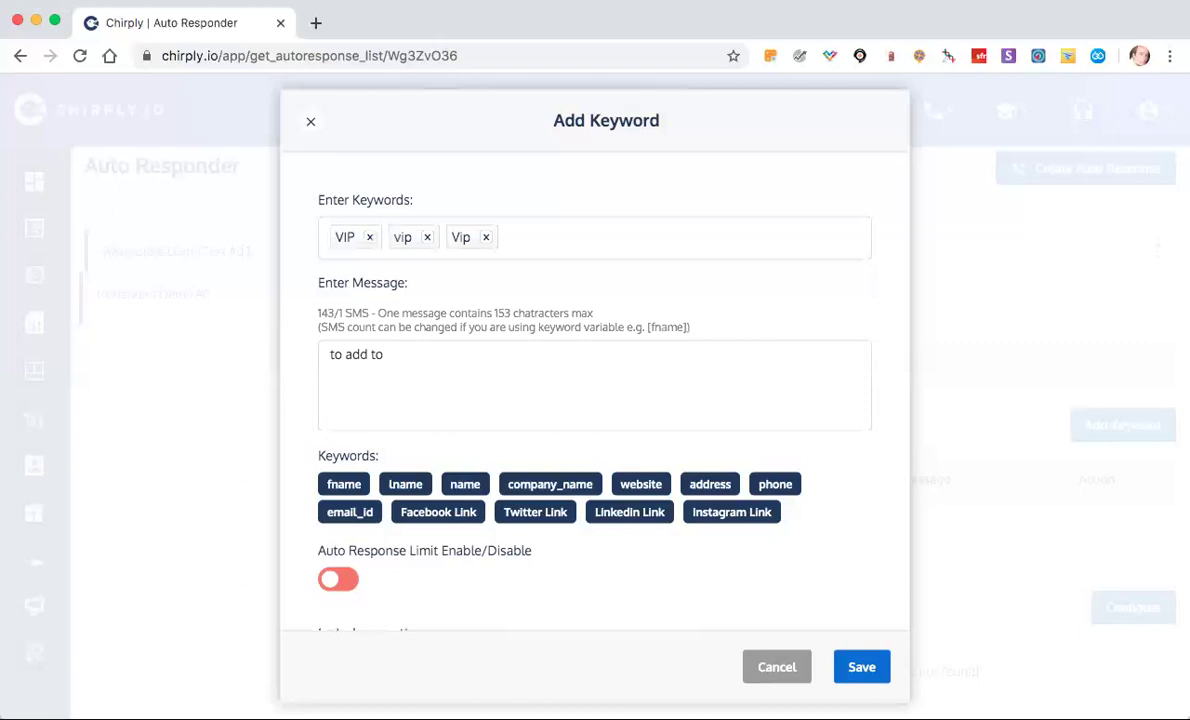
{"action": "type", "text": " SMS list"}
{"action": "scroll", "coordinate": [395, 320], "scroll_direction": "down", "scroll_amount": 2}
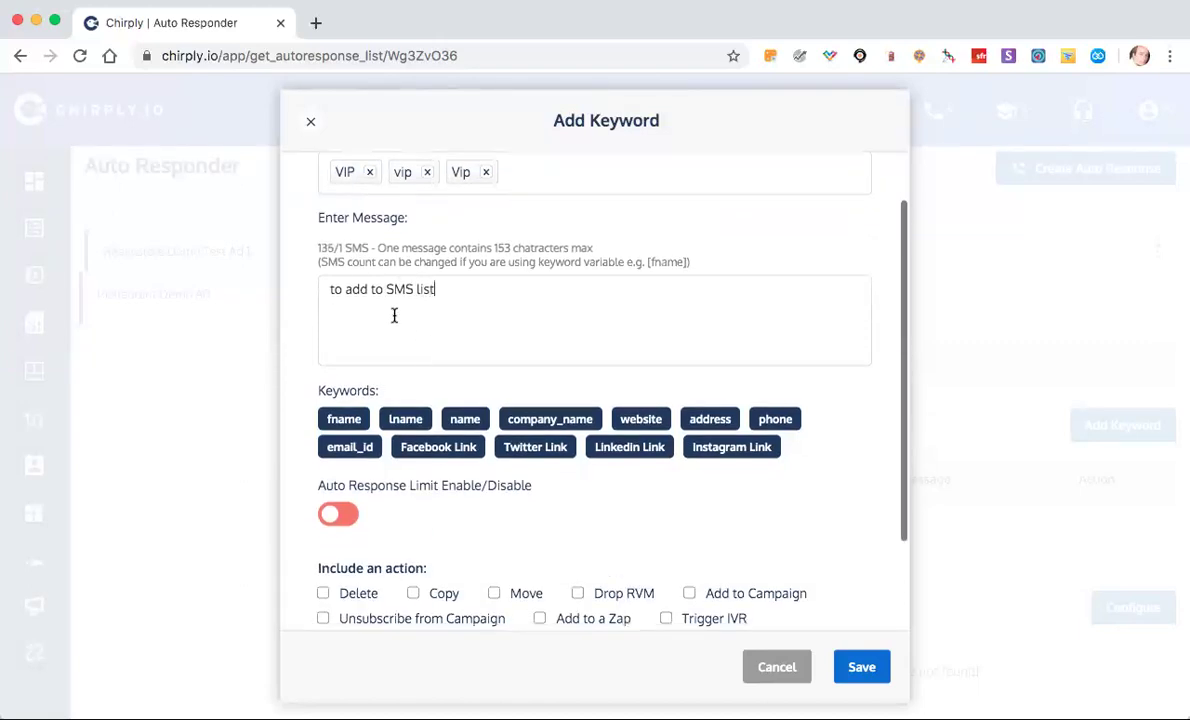
{"action": "left_click_drag", "start_coordinate": [379, 310], "coordinate": [308, 279]}
{"action": "key", "text": "BackSpace"}
Enter "Thanks for signing up to our VIP notification list." as the VIP keyword's reply message.
{"action": "scroll", "coordinate": [343, 315], "scroll_direction": "up", "scroll_amount": 2}
{"action": "scroll", "coordinate": [343, 315], "scroll_direction": "down", "scroll_amount": 1}
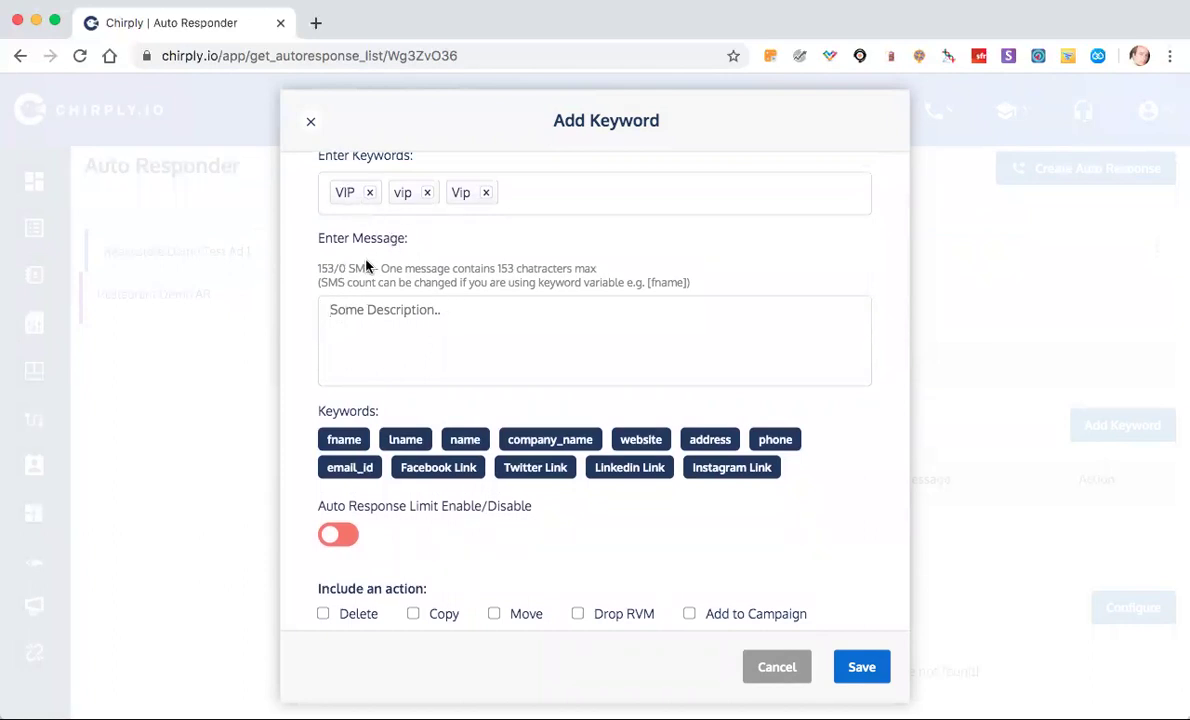
{"action": "type", "text": "Th"}
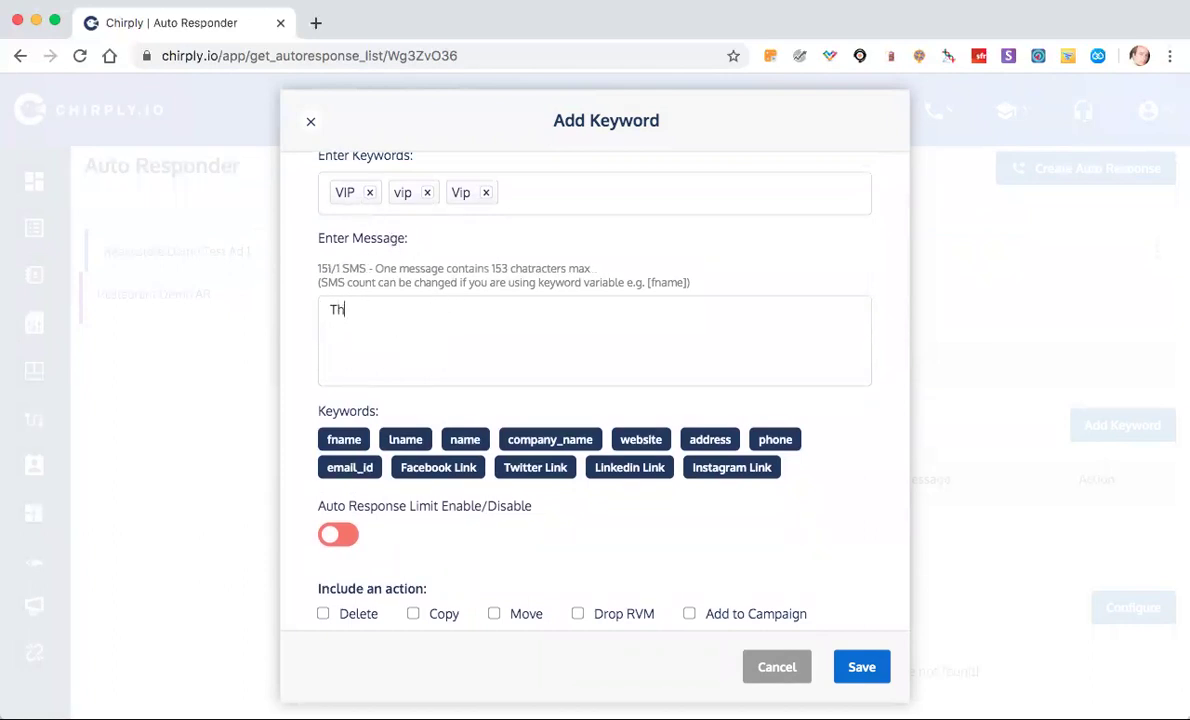
{"action": "type", "text": "anks for signing up to our VIP notification list."}
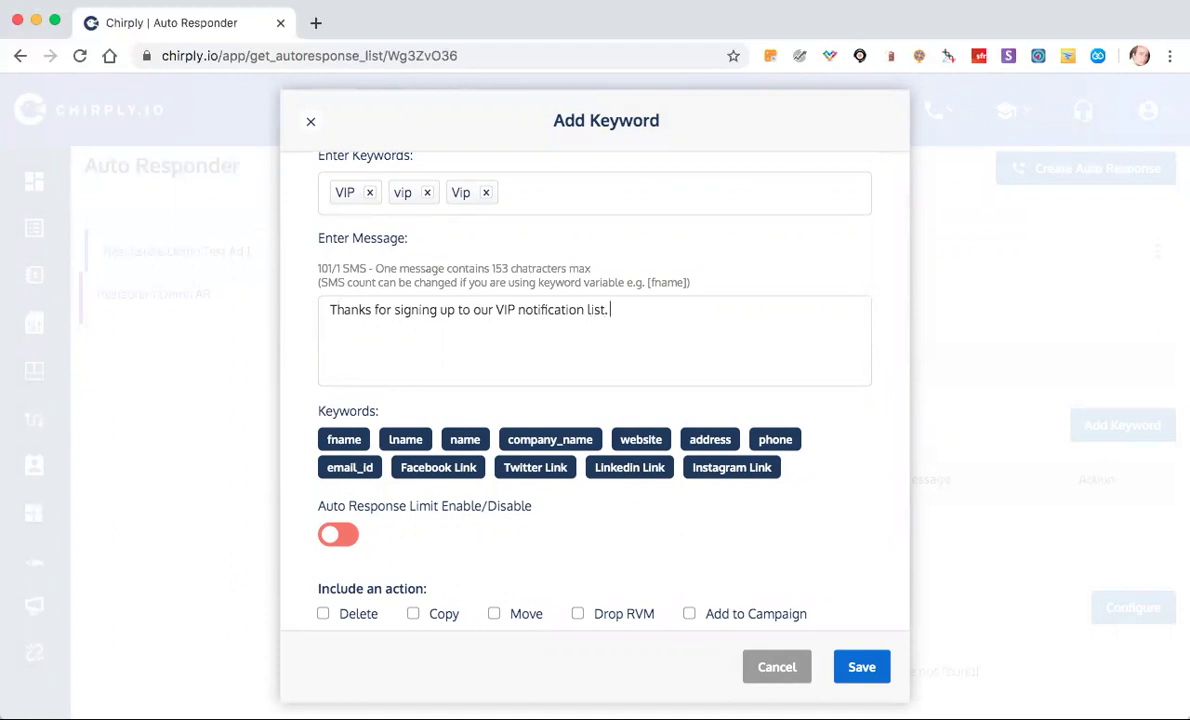
{"action": "left_click_drag", "start_coordinate": [332, 267], "coordinate": [316, 268]}
Add the sentence "We'll send you occasional specials." to the reply message, correcting its spelling mistakes.
{"action": "left_click", "coordinate": [636, 311]}
{"action": "type", "text": "We"}
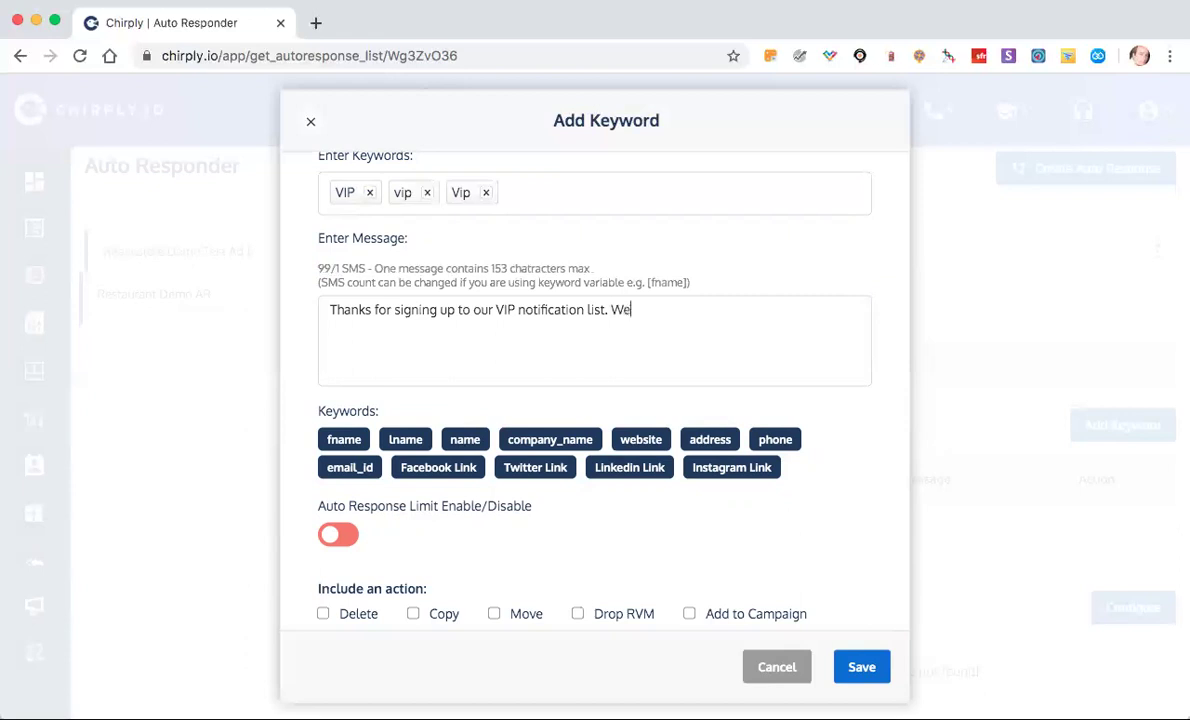
{"action": "type", "text": "'ll sedn you occassional "}
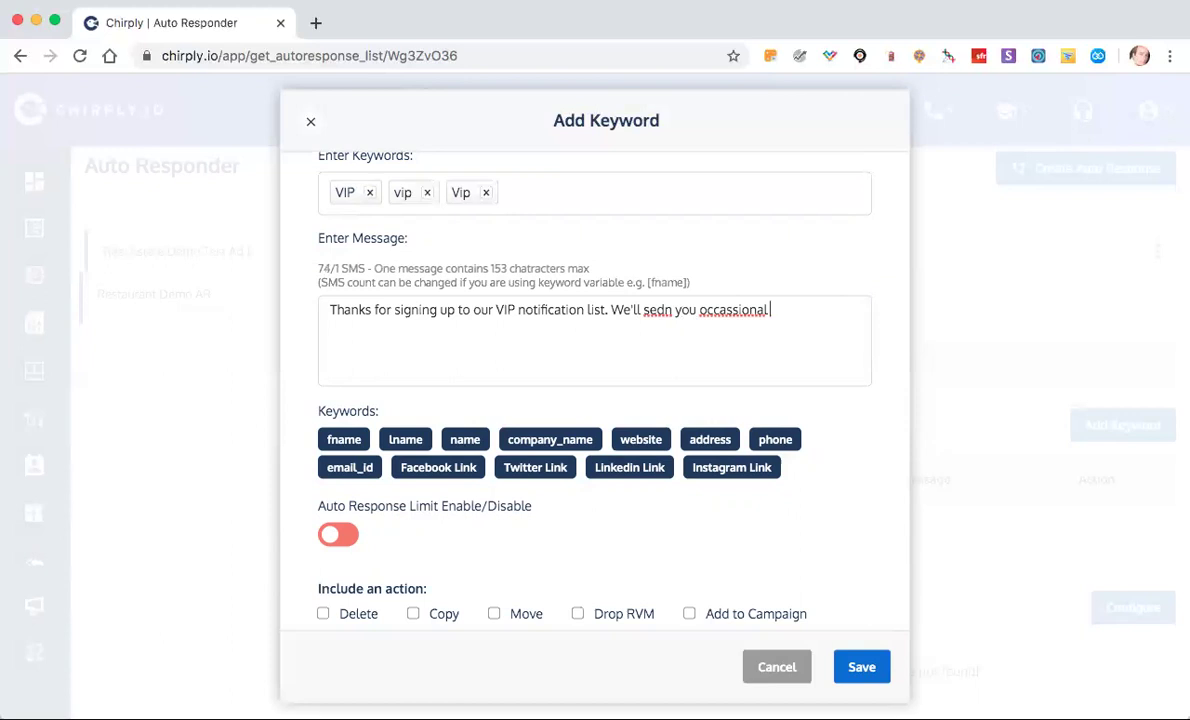
{"action": "key", "text": "BackSpace"}
{"action": "key", "text": "BackSpace"}
{"action": "key", "text": "BackSpace"}
{"action": "key", "text": "BackSpace"}
{"action": "key", "text": "BackSpace"}
{"action": "key", "text": "BackSpace"}
{"action": "key", "text": "BackSpace"}
{"action": "type", "text": "ional specials."}
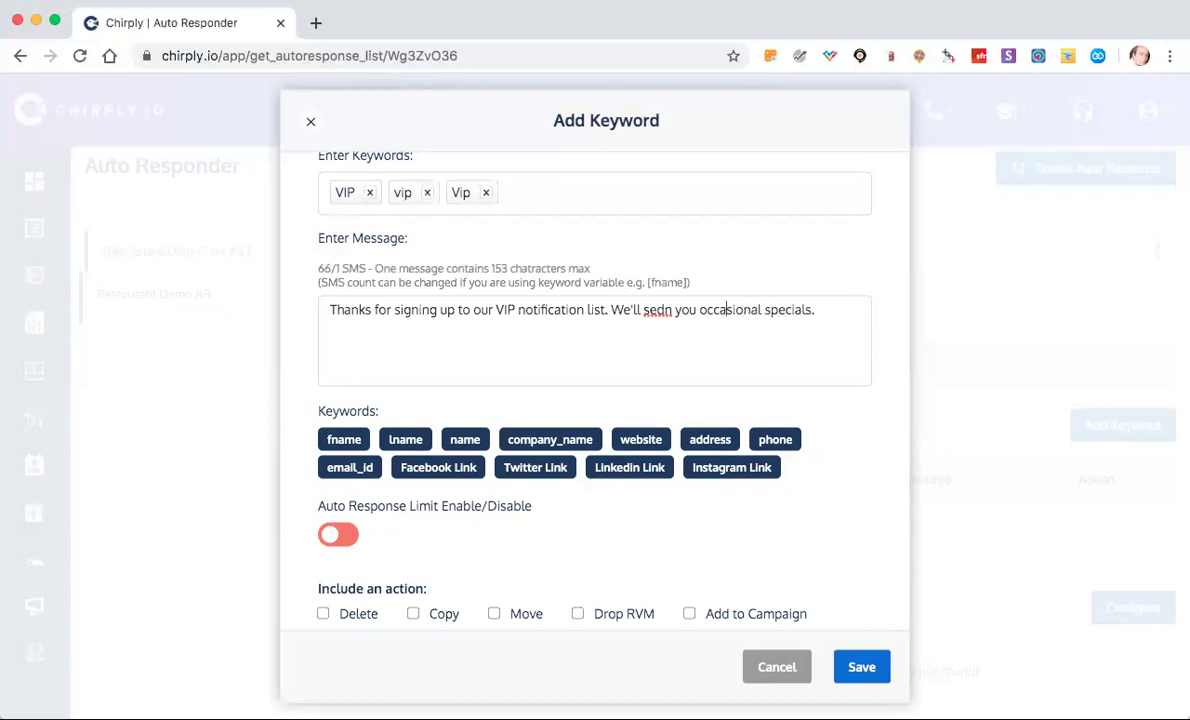
{"action": "left_click", "coordinate": [672, 310]}
{"action": "key", "text": "BackSpace"}
{"action": "key", "text": "BackSpace"}
{"action": "type", "text": "nd"}
Add a second line to the reply message reading "You can text STOP to stop.".
{"action": "left_click", "coordinate": [815, 312]}
{"action": "key", "text": "Return"}
{"action": "type", "text": "You can"}
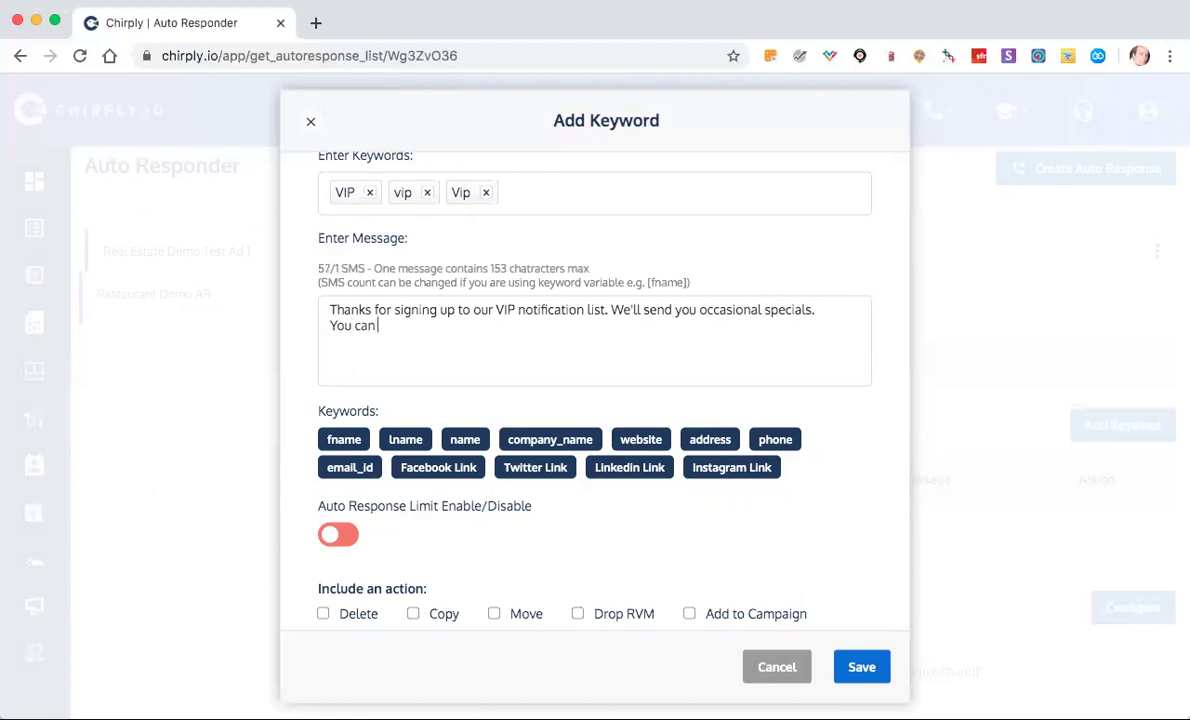
{"action": "type", "text": " text S"}
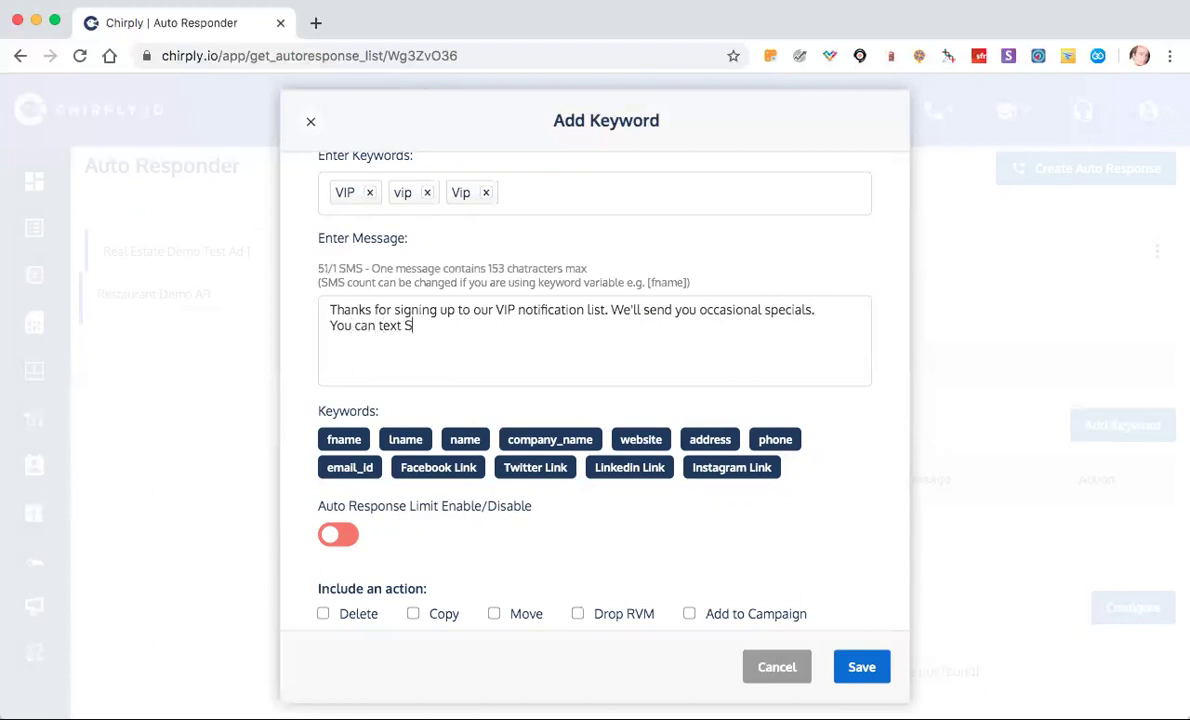
{"action": "type", "text": "TOP to stop."}
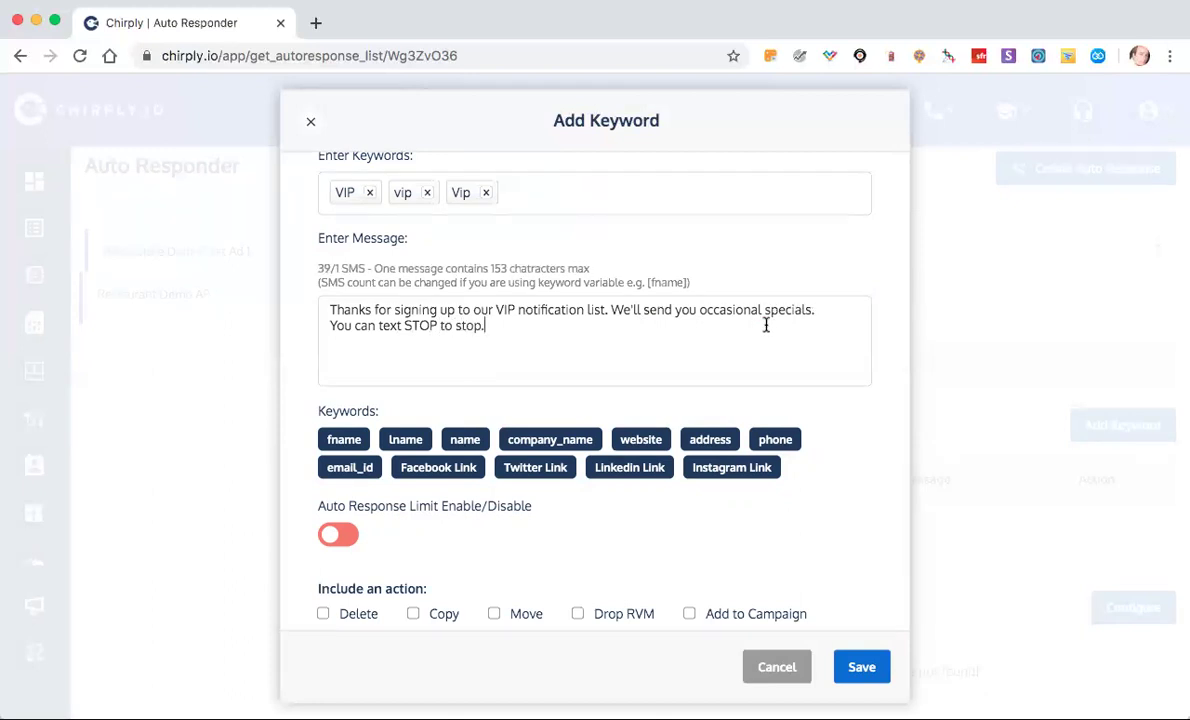
Reword the end of the reply's second line so it reads "You can text STOP to be removed from this list.".
{"action": "scroll", "coordinate": [497, 266], "scroll_direction": "down", "scroll_amount": 2}
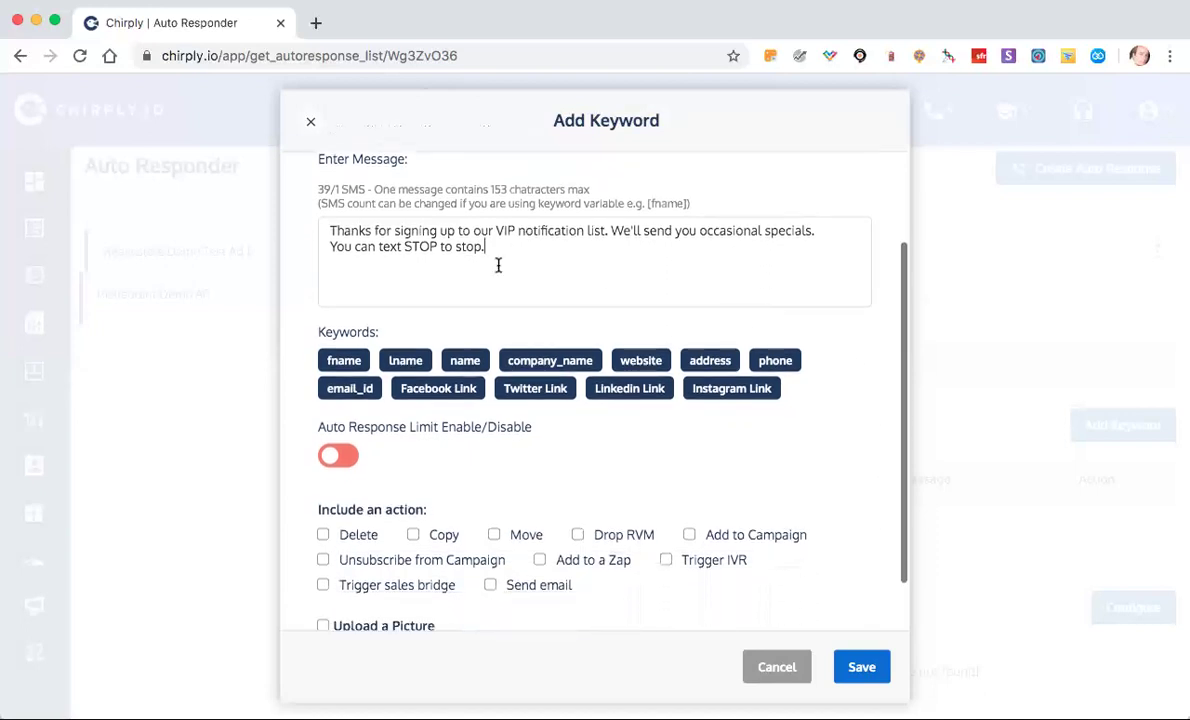
{"action": "scroll", "coordinate": [451, 300], "scroll_direction": "up", "scroll_amount": 3}
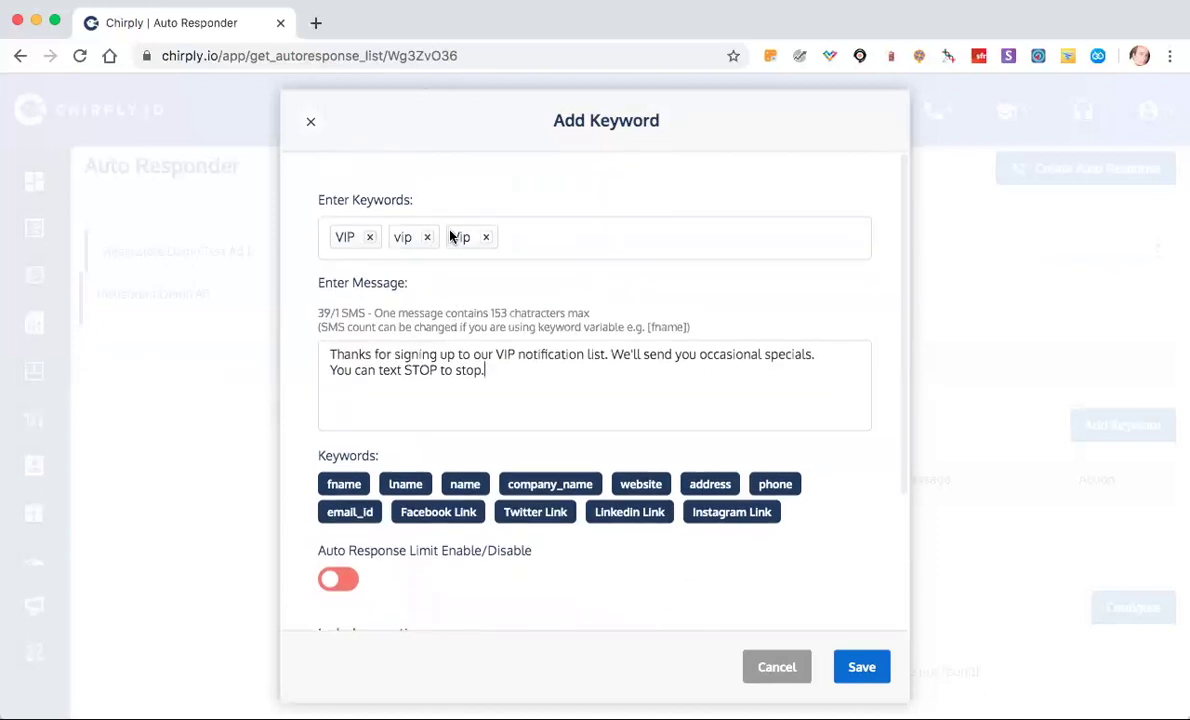
{"action": "scroll", "coordinate": [451, 234], "scroll_direction": "down", "scroll_amount": 2}
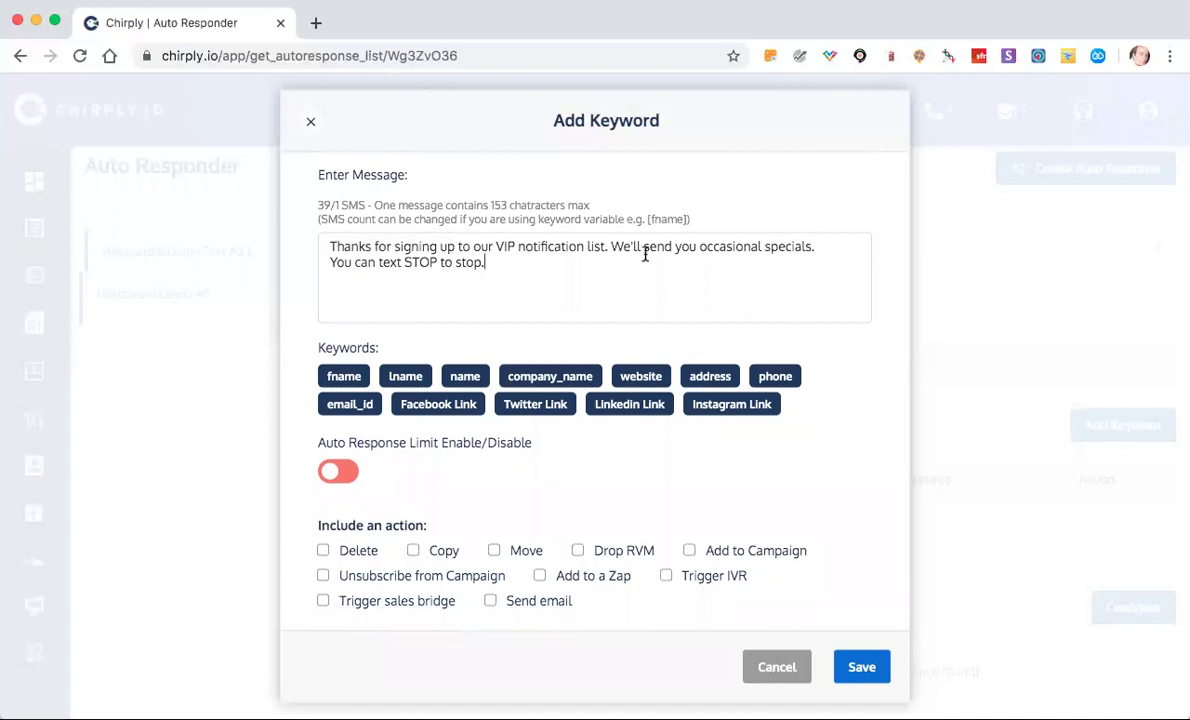
{"action": "double_click", "coordinate": [472, 262]}
{"action": "type", "text": "be removed from this list."}
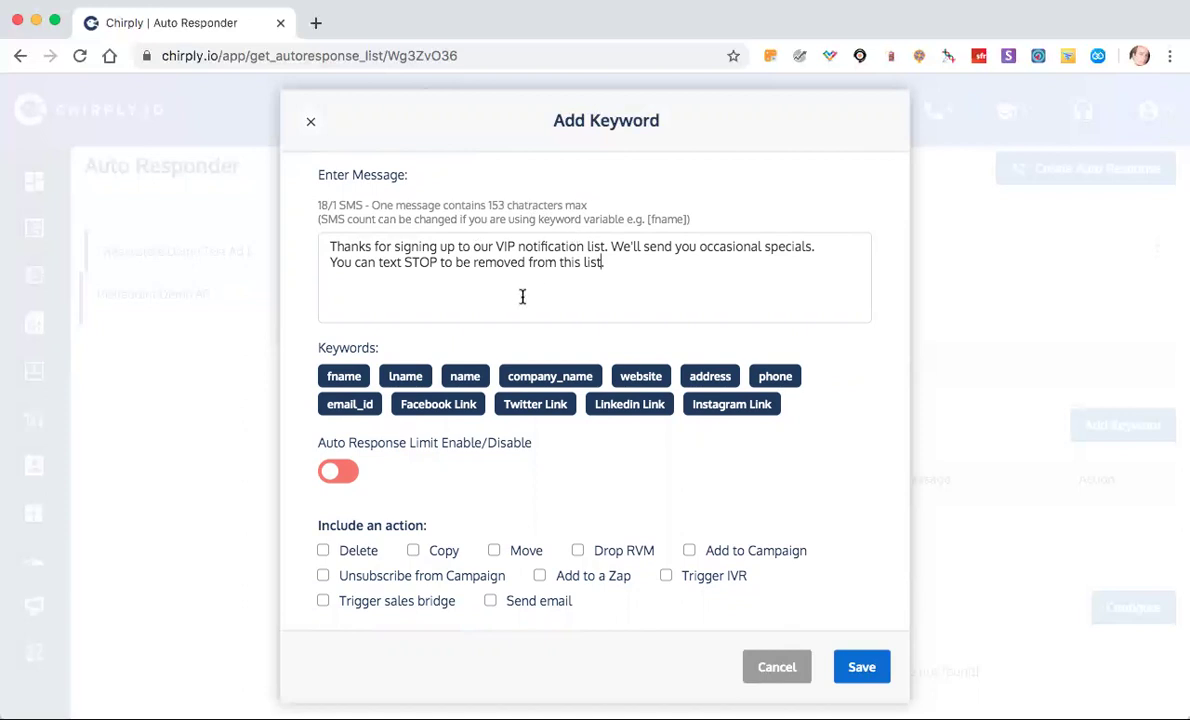
Enable the auto response limit for the VIP keyword and set the limit to 1.
{"action": "scroll", "coordinate": [483, 280], "scroll_direction": "down", "scroll_amount": 2}
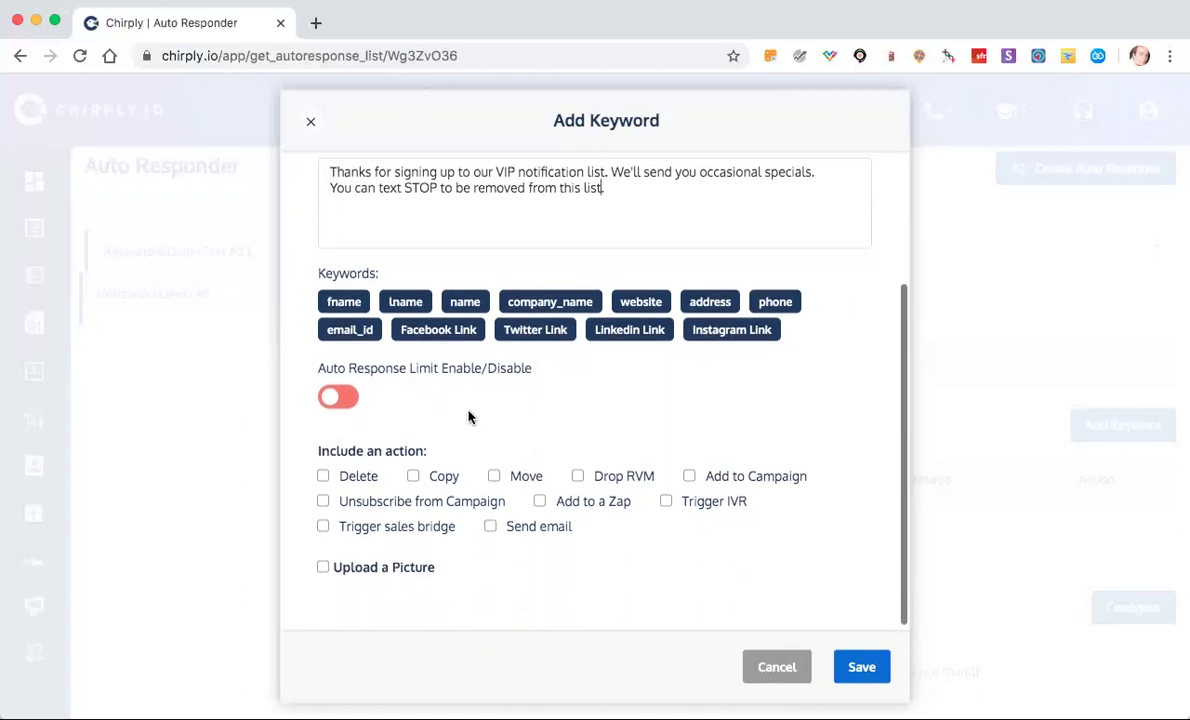
{"action": "scroll", "coordinate": [463, 198], "scroll_direction": "up", "scroll_amount": 3}
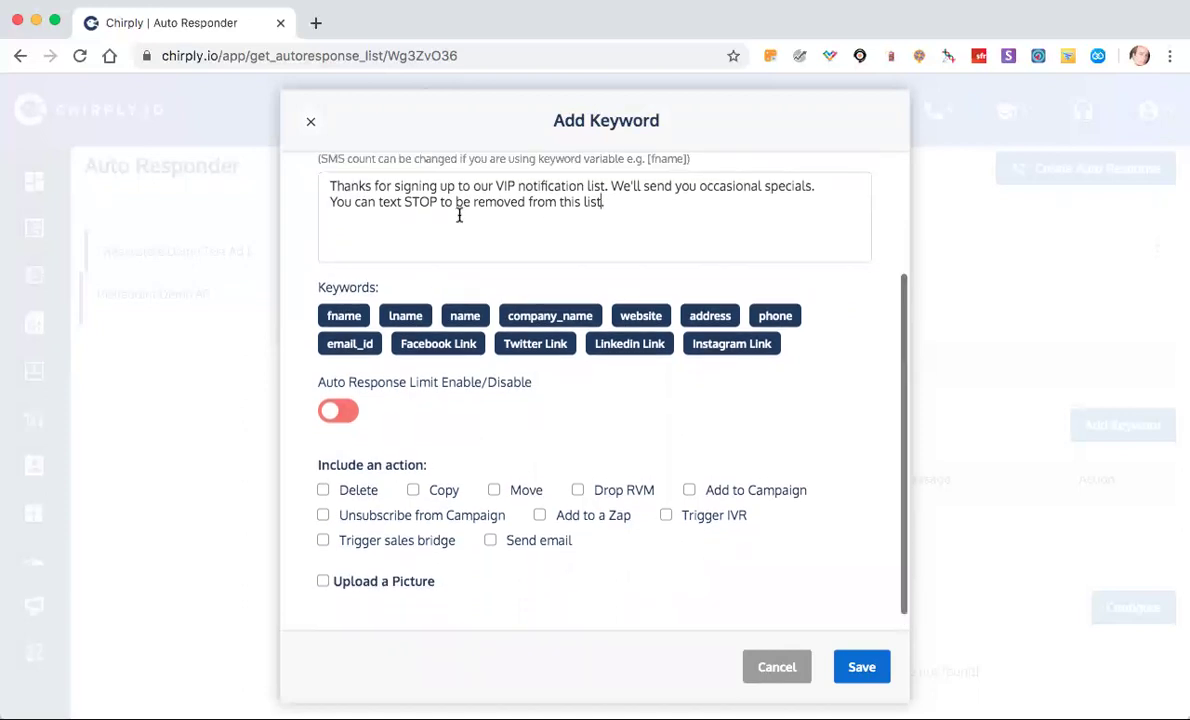
{"action": "scroll", "coordinate": [380, 241], "scroll_direction": "down", "scroll_amount": 3}
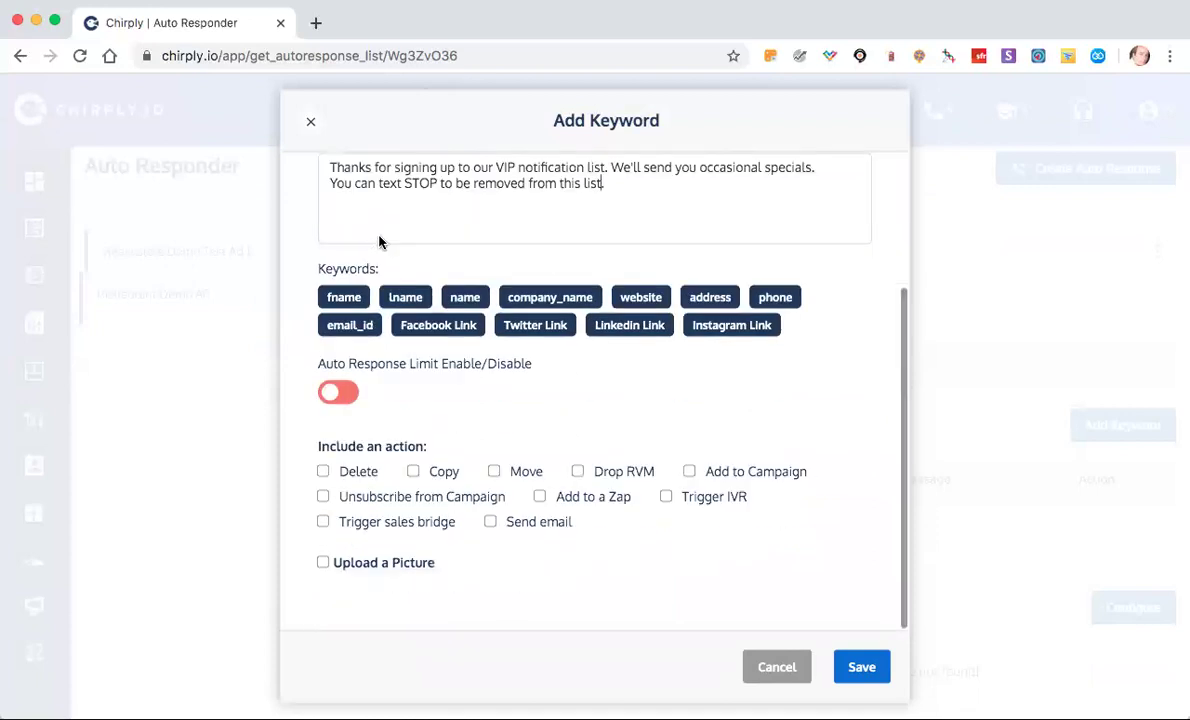
{"action": "left_click", "coordinate": [339, 396]}
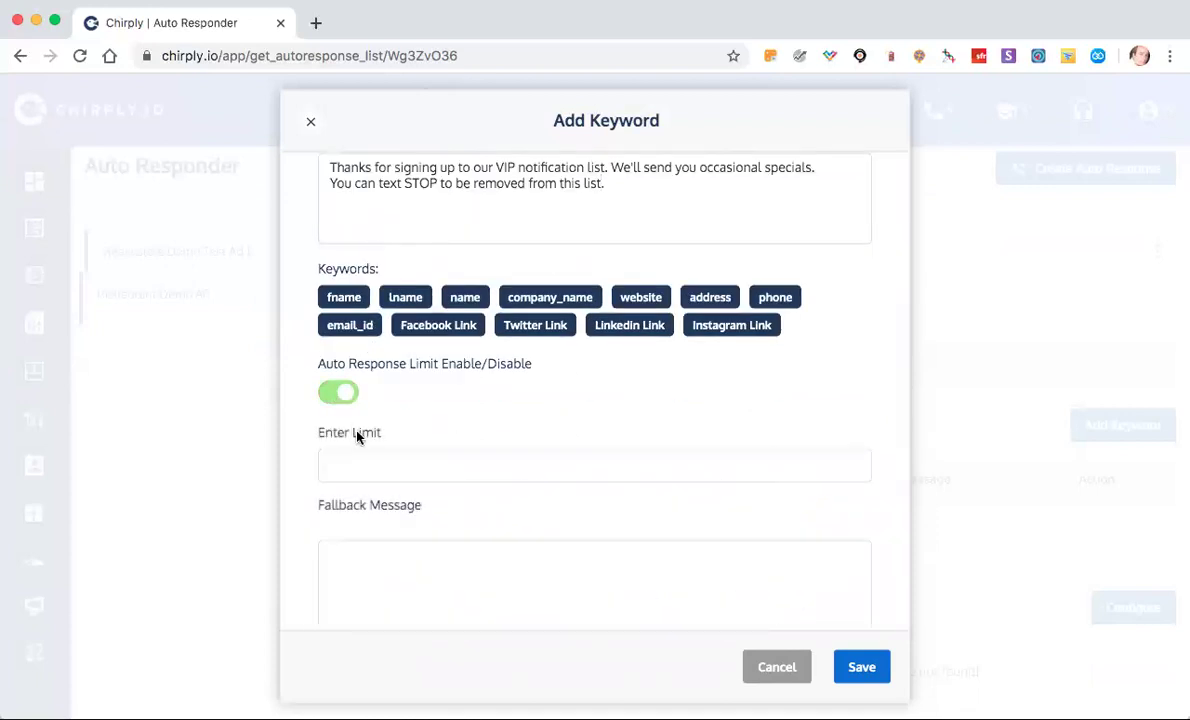
{"action": "left_click", "coordinate": [361, 457]}
{"action": "type", "text": "1"}
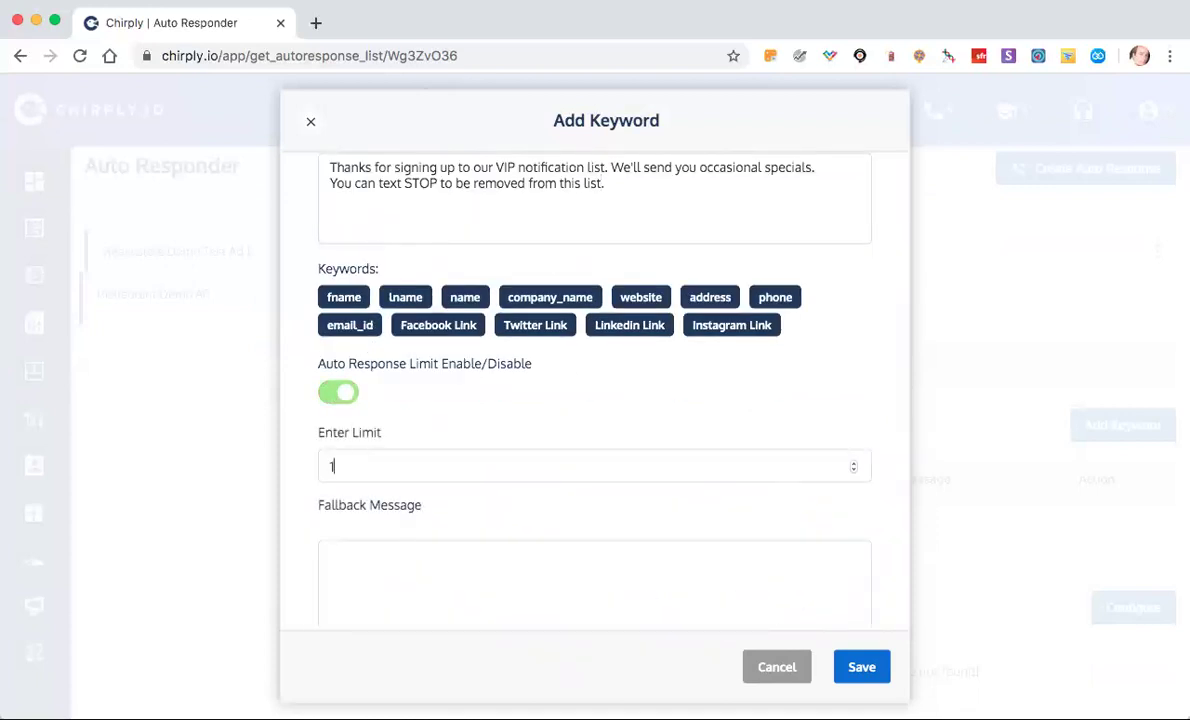
Enter the fallback message "It looks like you are already on our VIP notification list.".
{"action": "scroll", "coordinate": [361, 466], "scroll_direction": "down", "scroll_amount": 3}
{"action": "left_click", "coordinate": [361, 465]}
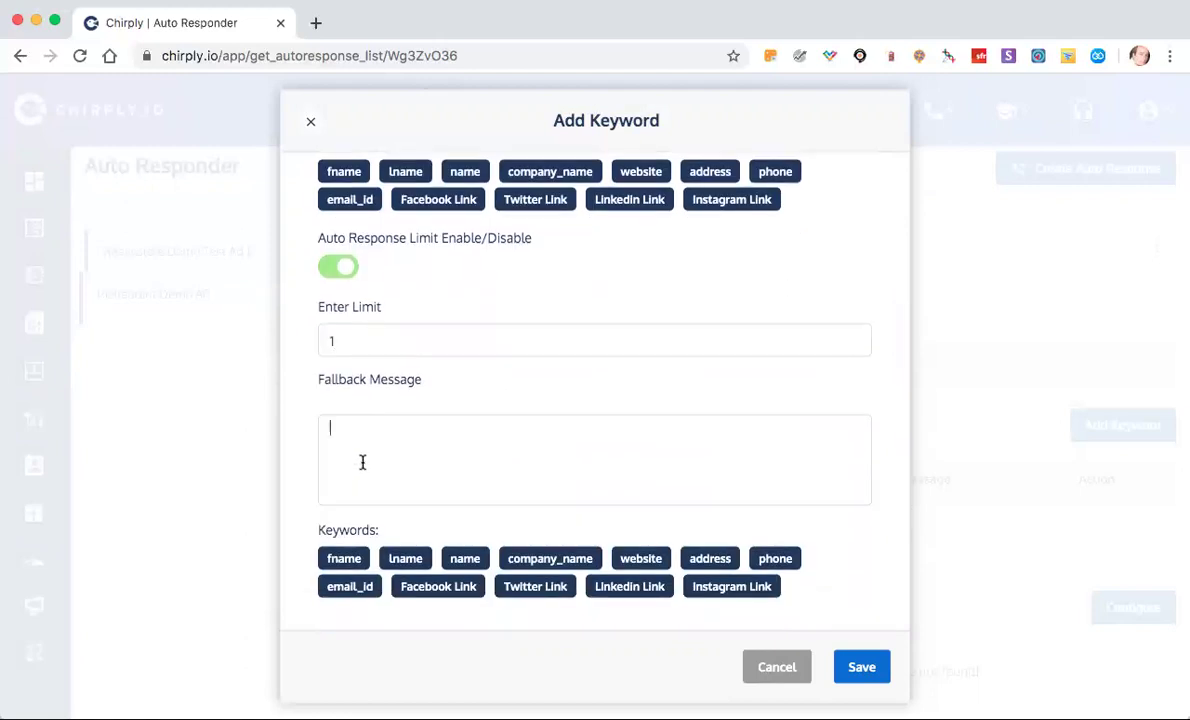
{"action": "type", "text": "It"}
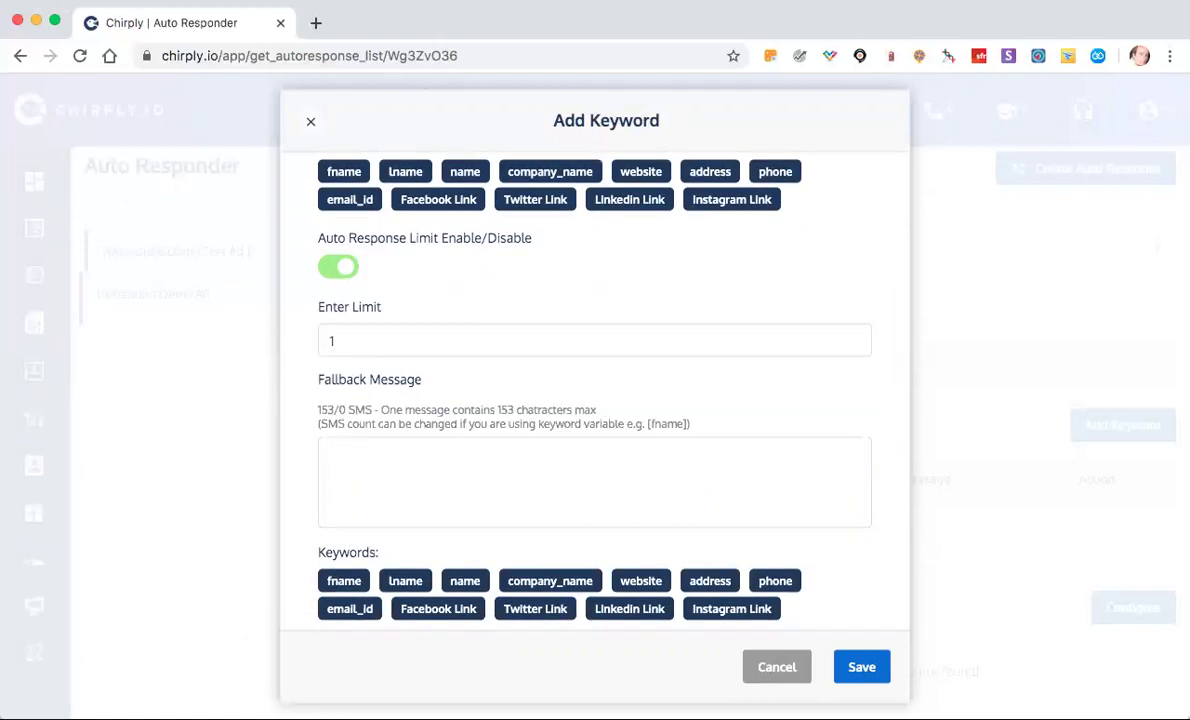
{"action": "type", "text": " looks like "}
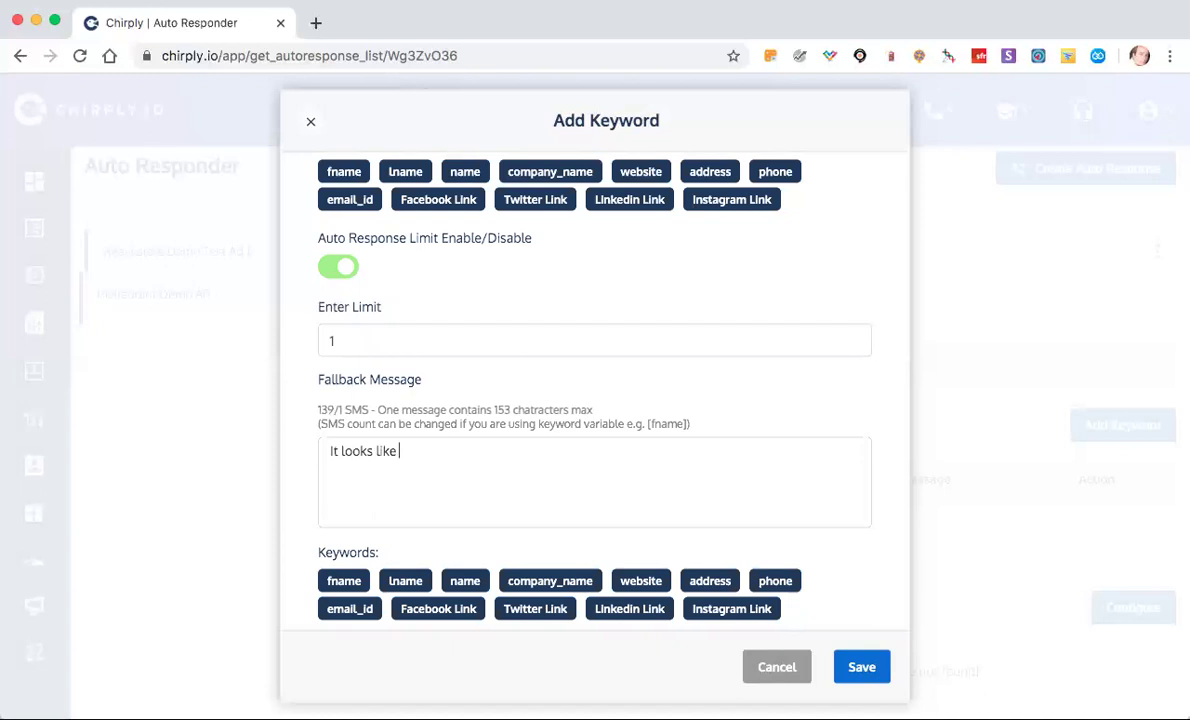
{"action": "type", "text": "you are already "}
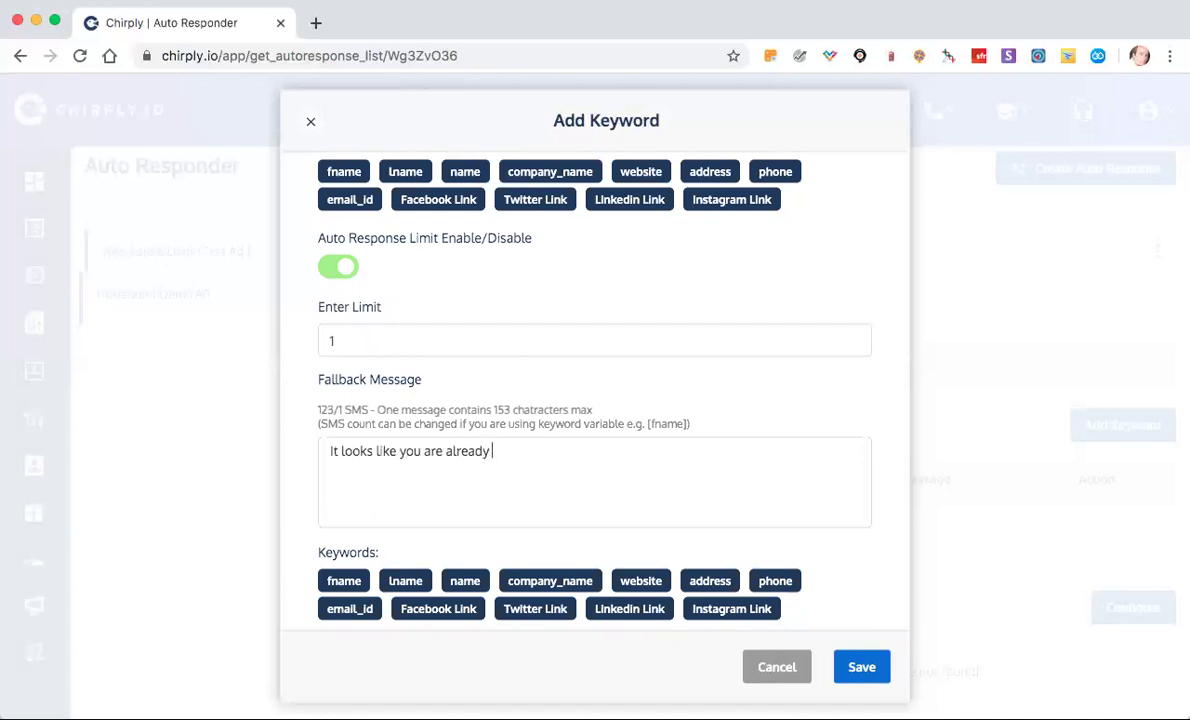
{"action": "type", "text": "on our VIP"}
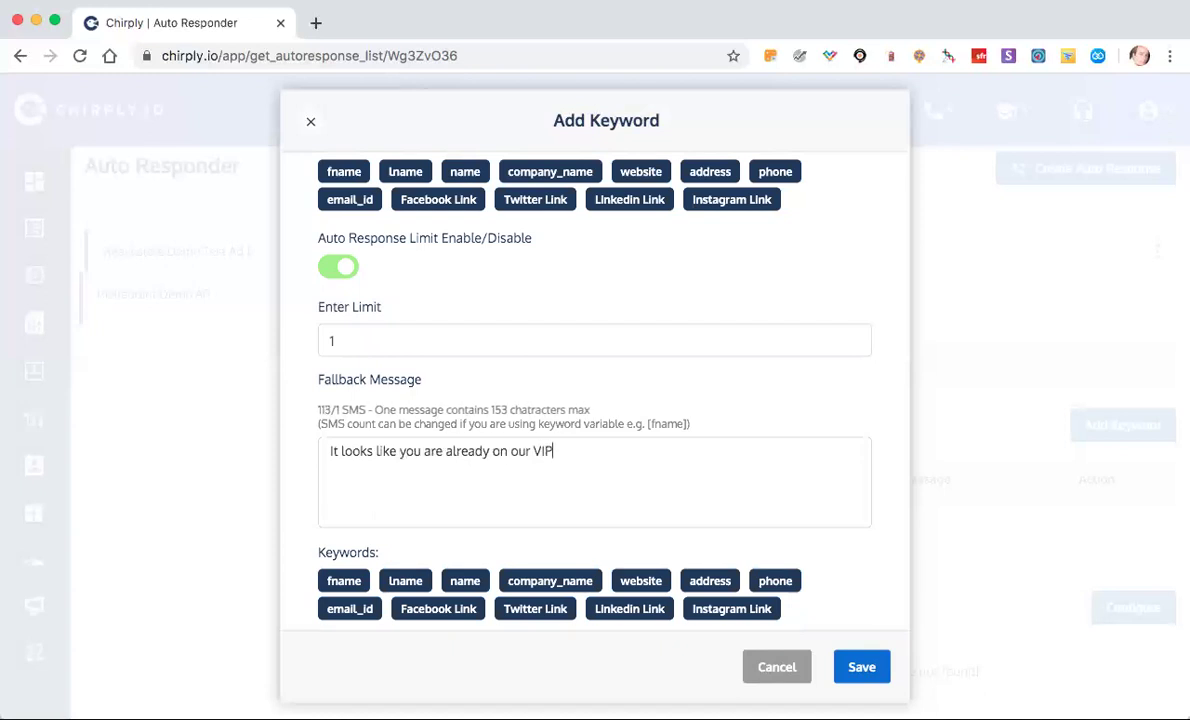
{"action": "type", "text": " notif"}
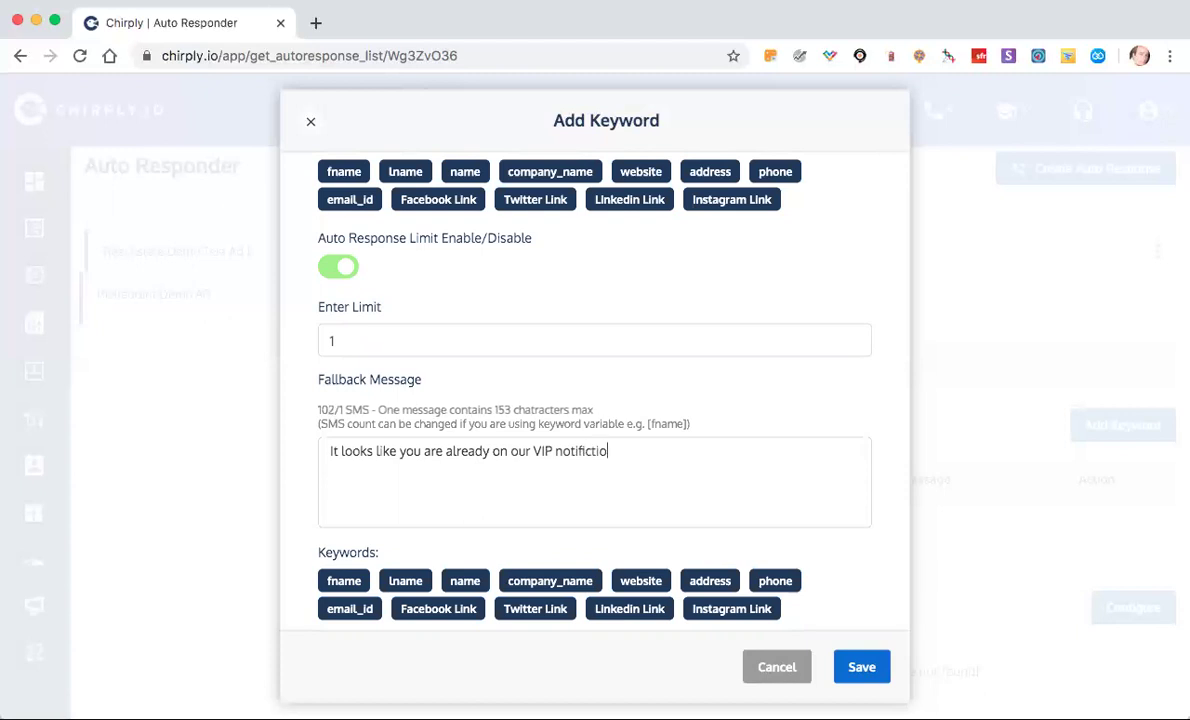
{"action": "type", "text": "ication list."}
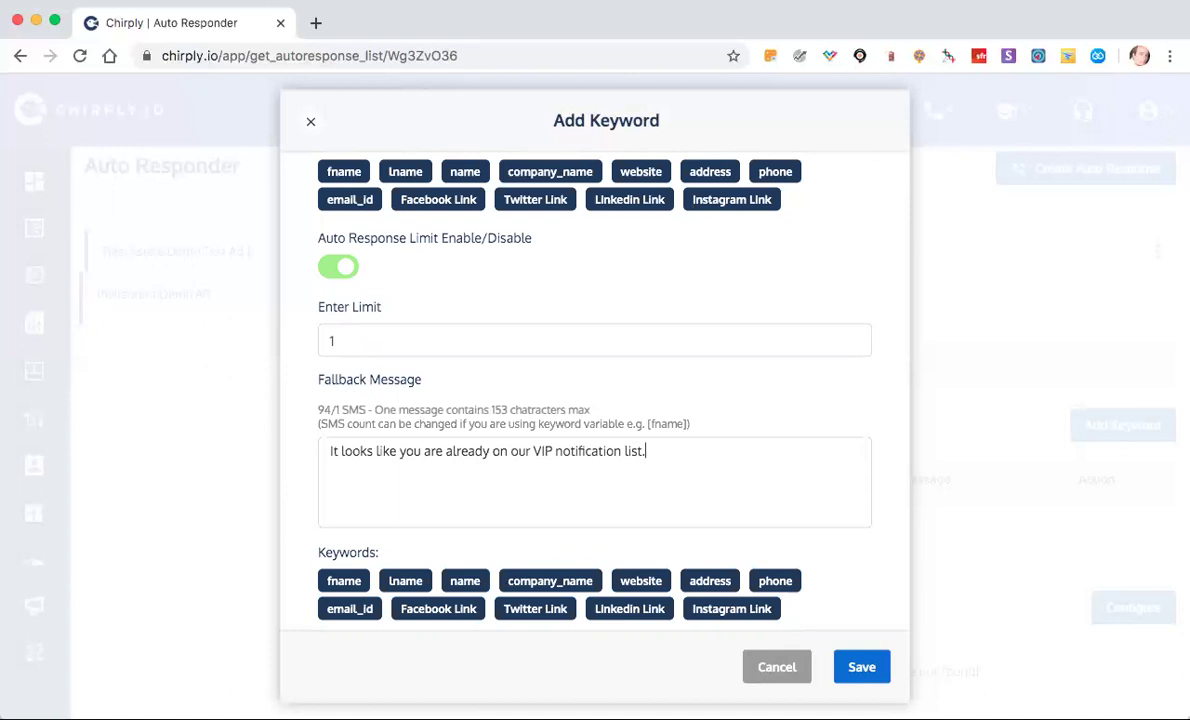
Include actions that move the contact to Restaurant Demo List and subscribe them to Restaurant Demo Campaign.
{"action": "scroll", "coordinate": [450, 385], "scroll_direction": "down", "scroll_amount": 3}
{"action": "scroll", "coordinate": [450, 385], "scroll_direction": "up", "scroll_amount": 6}
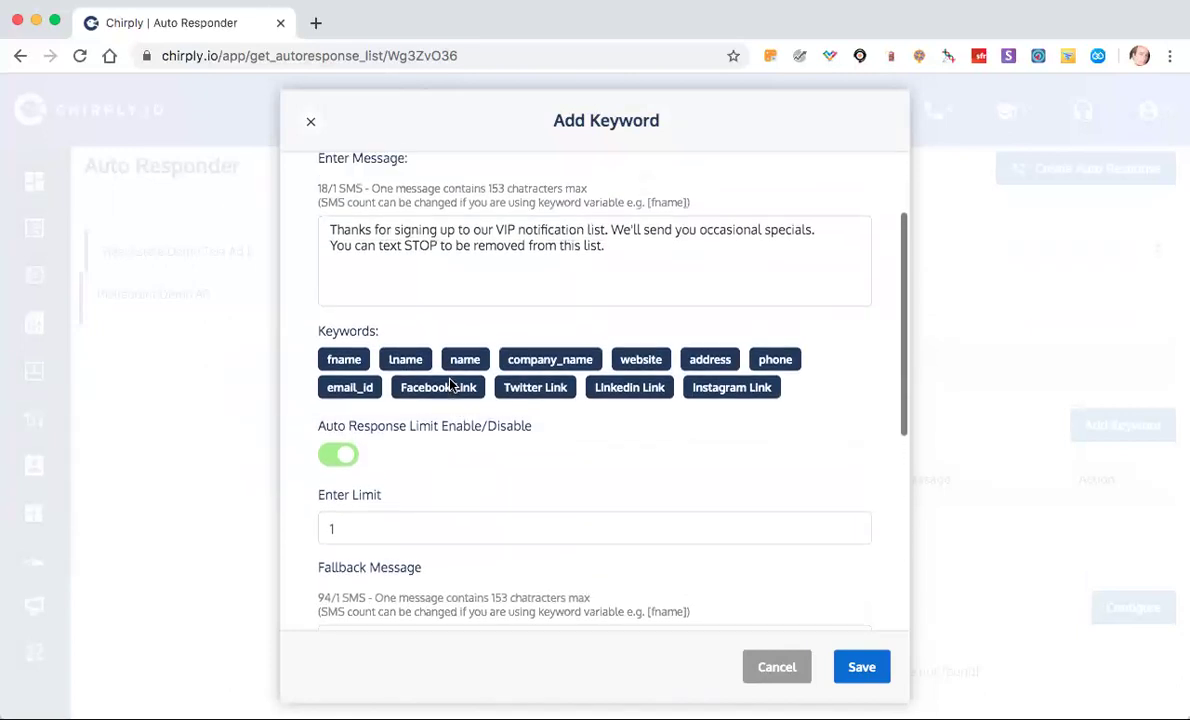
{"action": "scroll", "coordinate": [526, 244], "scroll_direction": "up", "scroll_amount": 1}
{"action": "scroll", "coordinate": [524, 242], "scroll_direction": "down", "scroll_amount": 6}
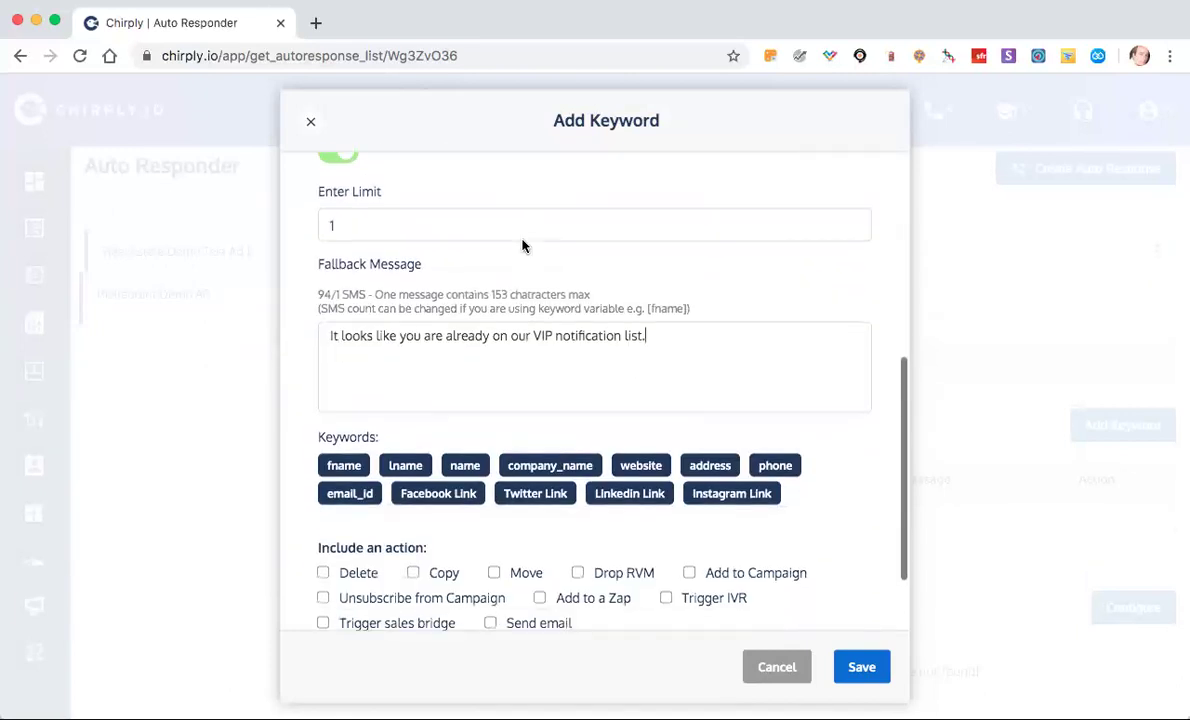
{"action": "scroll", "coordinate": [522, 245], "scroll_direction": "down", "scroll_amount": 3}
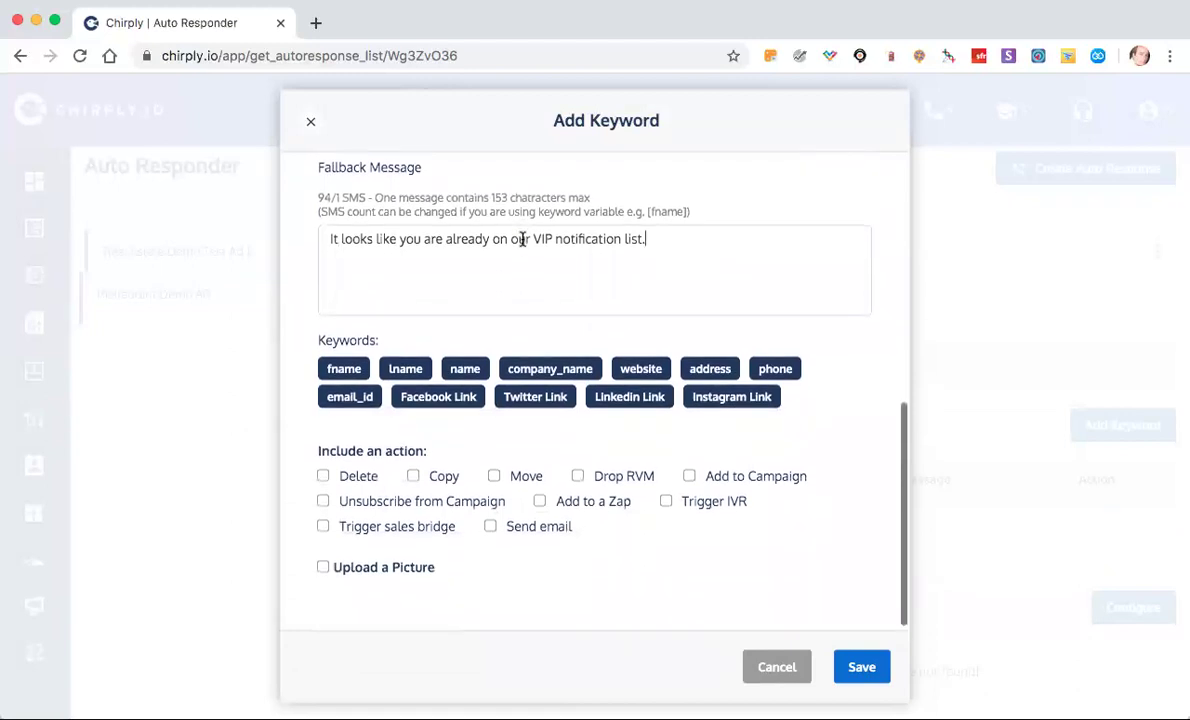
{"action": "scroll", "coordinate": [522, 240], "scroll_direction": "up", "scroll_amount": 10}
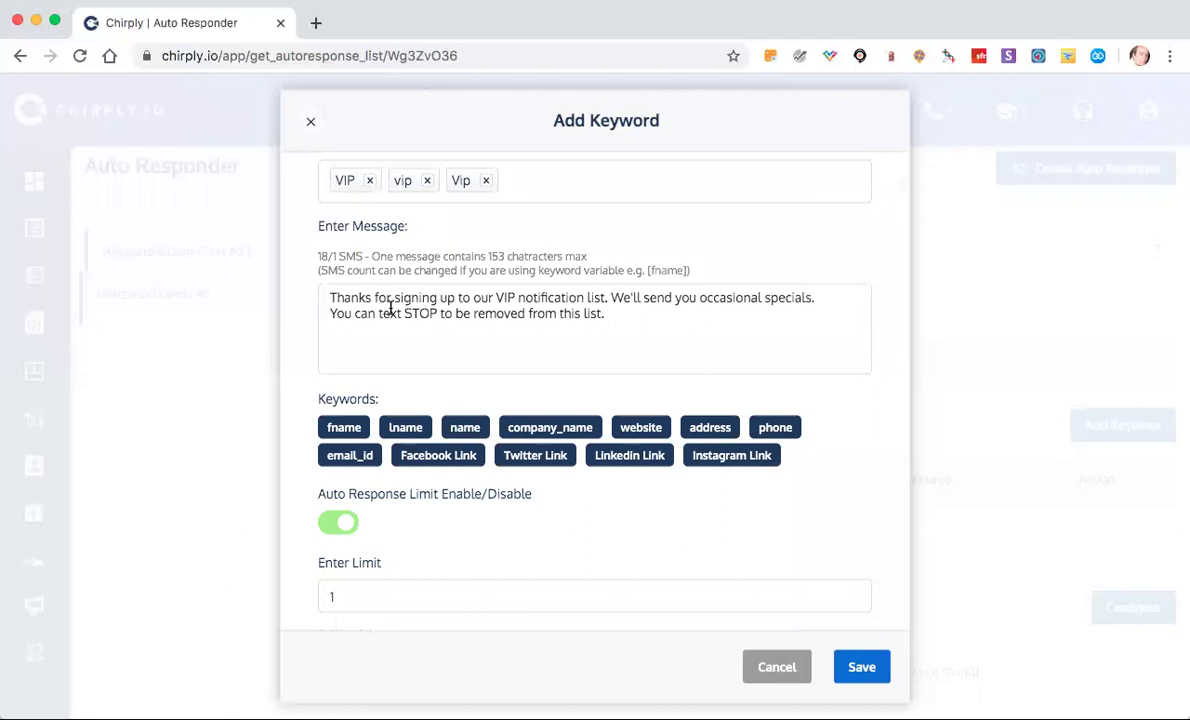
{"action": "scroll", "coordinate": [576, 316], "scroll_direction": "down", "scroll_amount": 10}
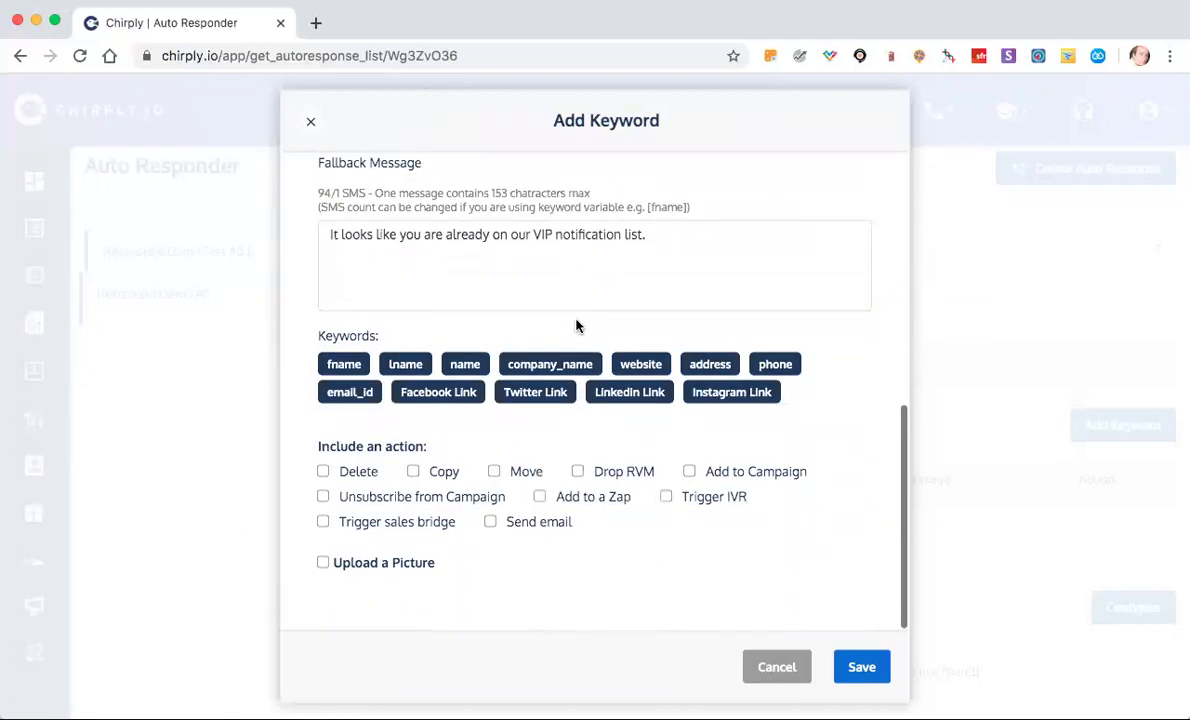
{"action": "left_click", "coordinate": [493, 477]}
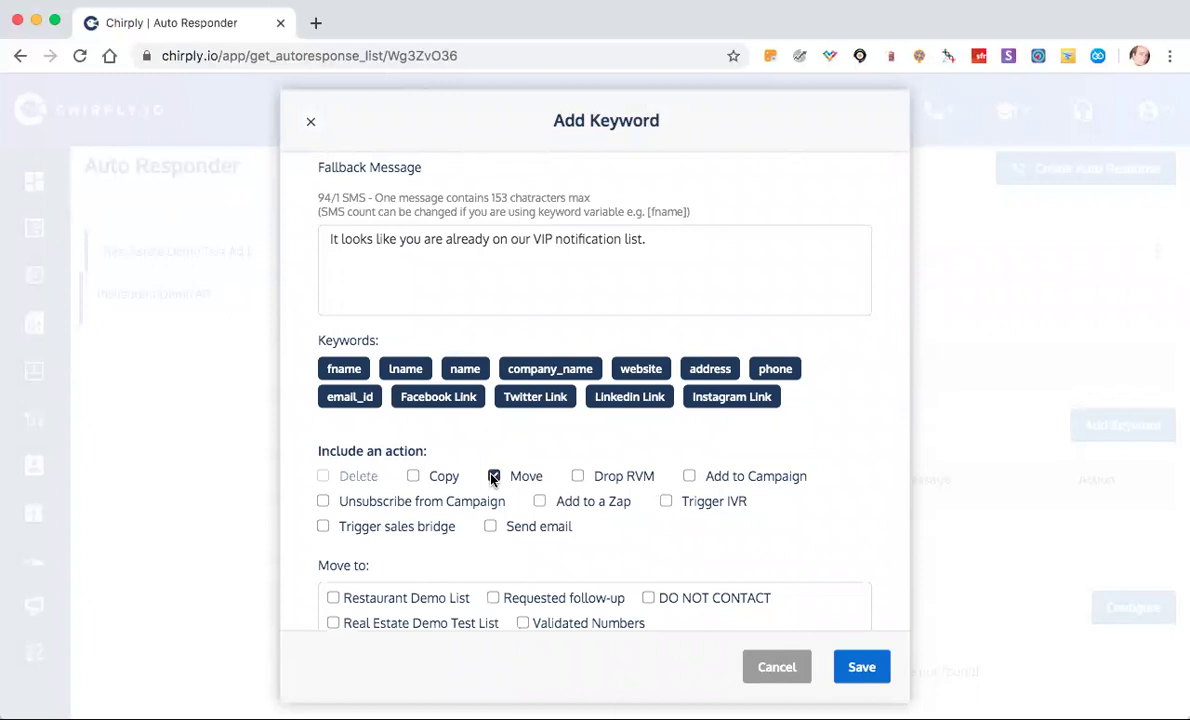
{"action": "left_click", "coordinate": [333, 598]}
{"action": "scroll", "coordinate": [687, 479], "scroll_direction": "down", "scroll_amount": 4}
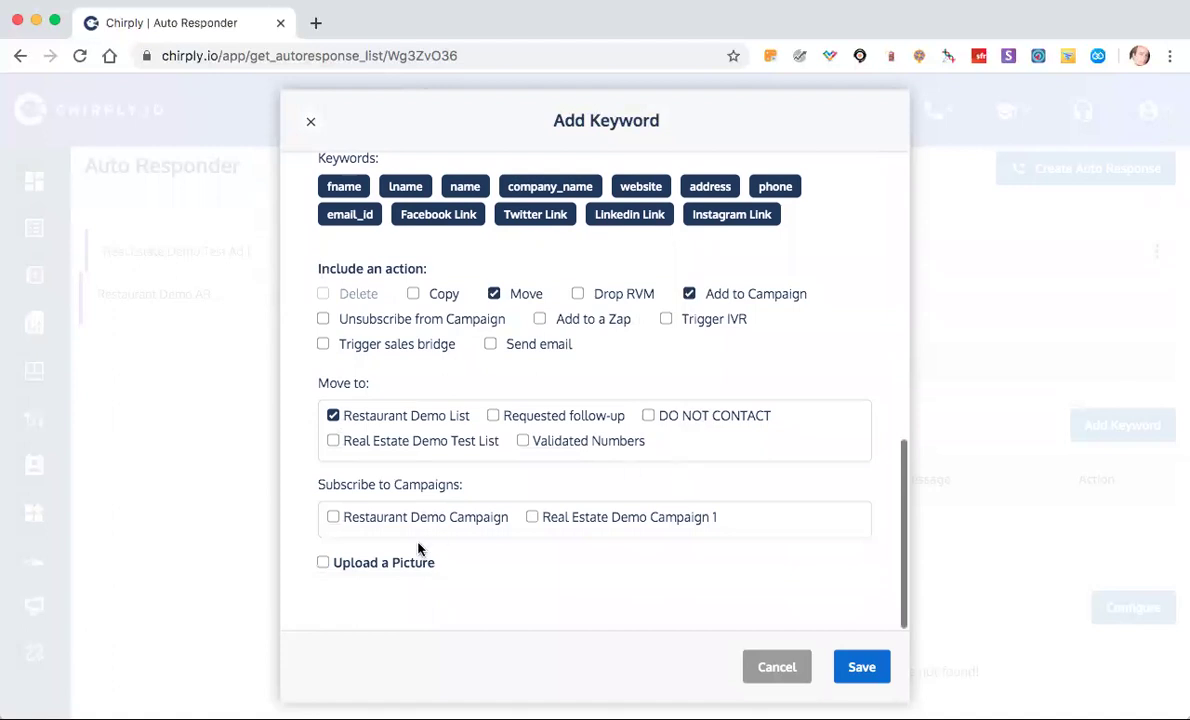
{"action": "left_click", "coordinate": [335, 520]}
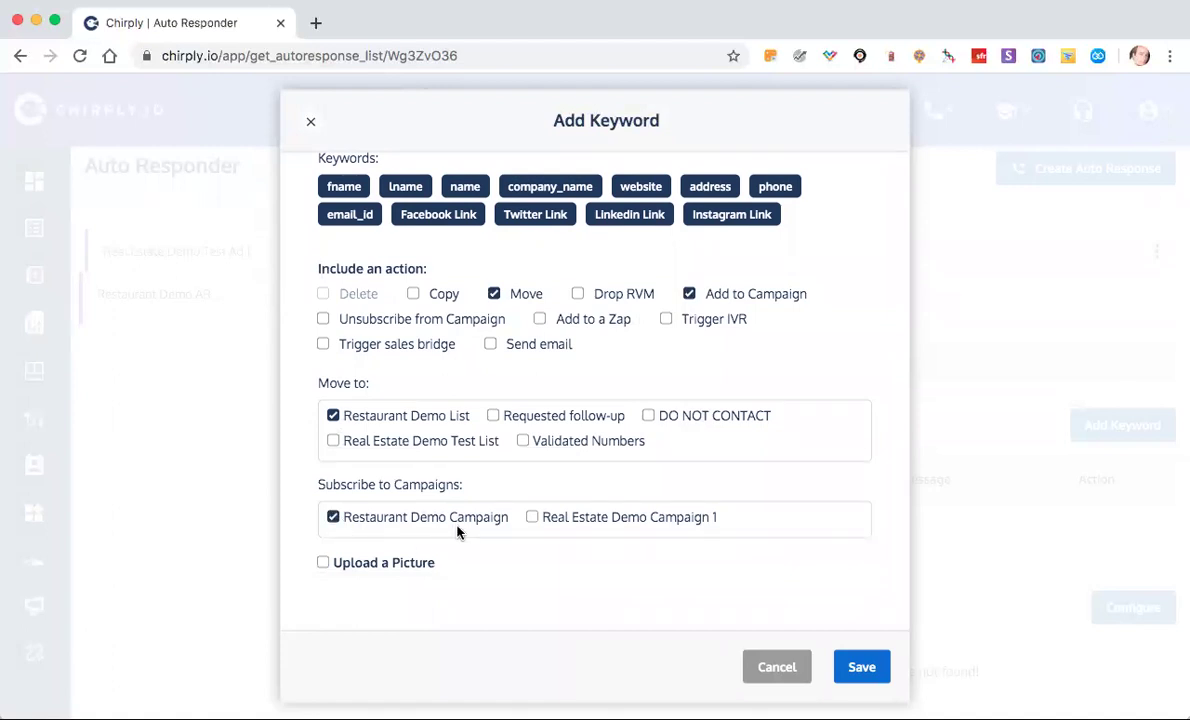
Return to the VIP keyword's reply message and select its entire text for review.
{"action": "scroll", "coordinate": [458, 532], "scroll_direction": "up", "scroll_amount": 6}
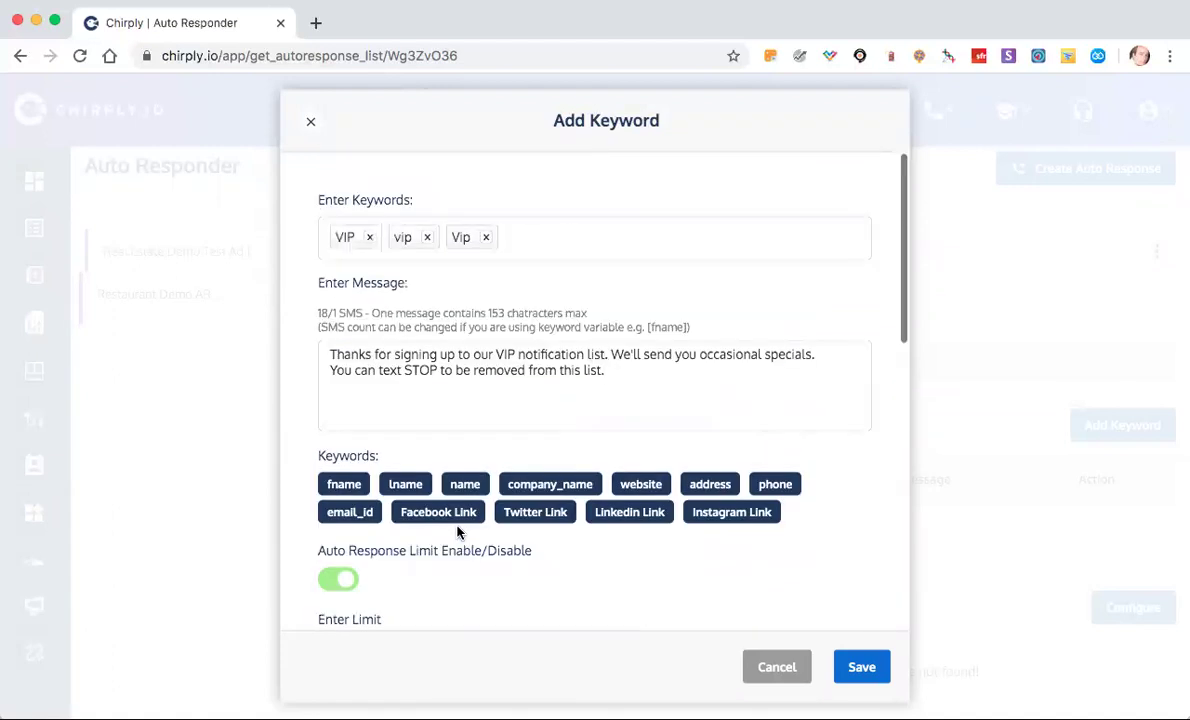
{"action": "scroll", "coordinate": [448, 265], "scroll_direction": "down", "scroll_amount": 1}
{"action": "left_click_drag", "start_coordinate": [627, 343], "coordinate": [296, 308]}
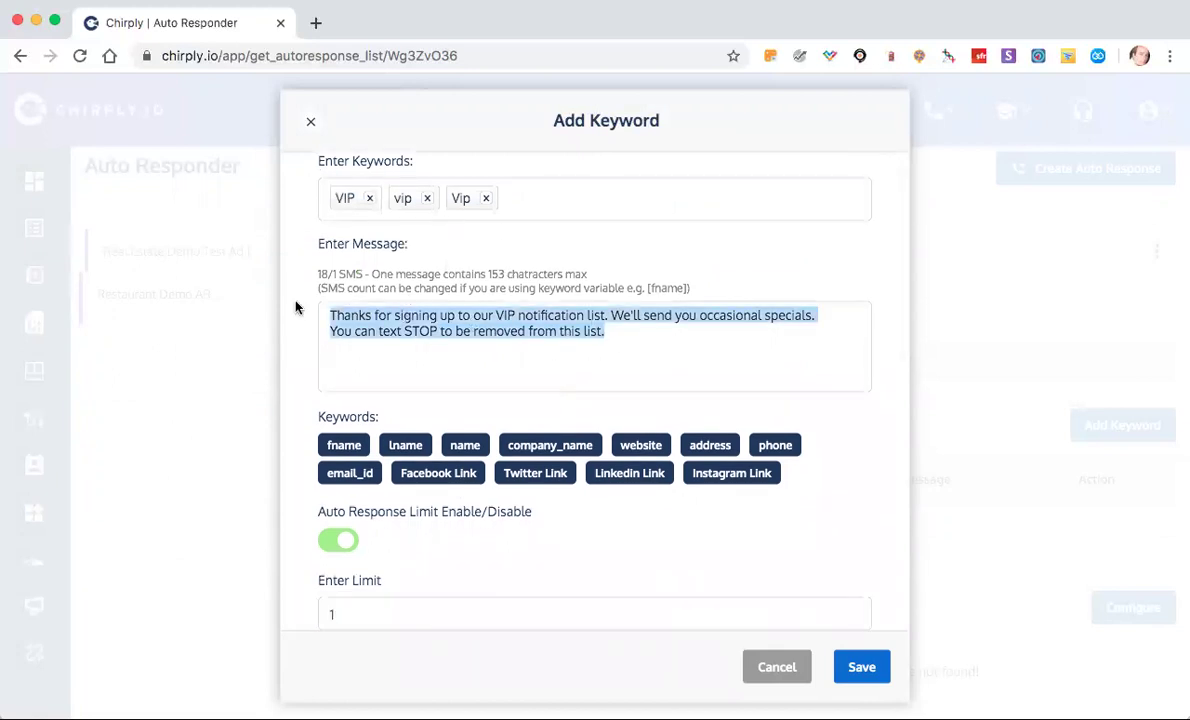
Review the VIP keyword's reply, response limit, fallback message and actions, and save the keyword.
{"action": "scroll", "coordinate": [296, 308], "scroll_direction": "down", "scroll_amount": 10}
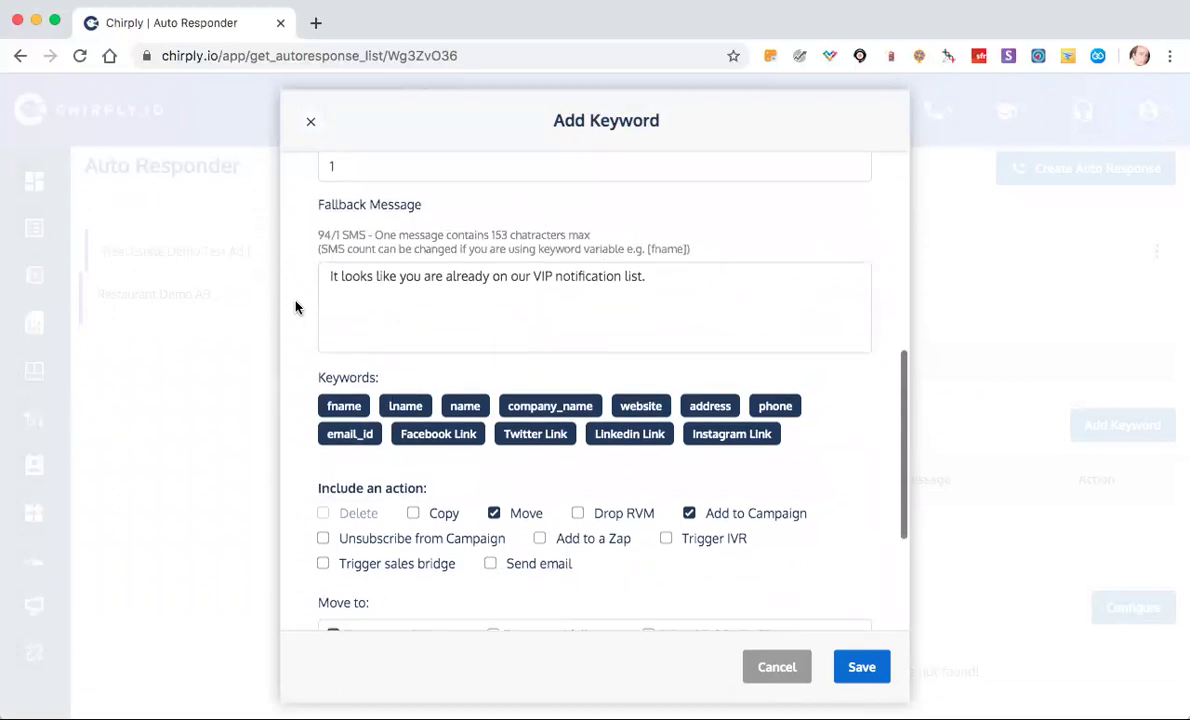
{"action": "scroll", "coordinate": [296, 308], "scroll_direction": "down", "scroll_amount": 5}
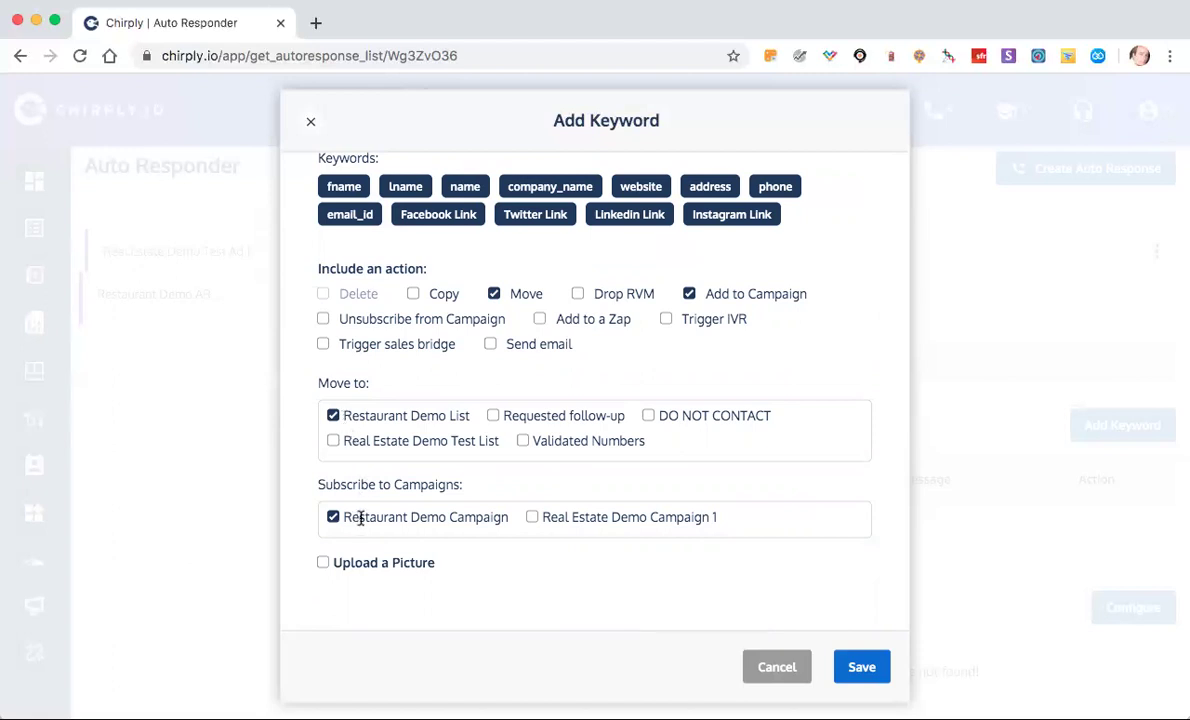
{"action": "scroll", "coordinate": [479, 516], "scroll_direction": "up", "scroll_amount": 10}
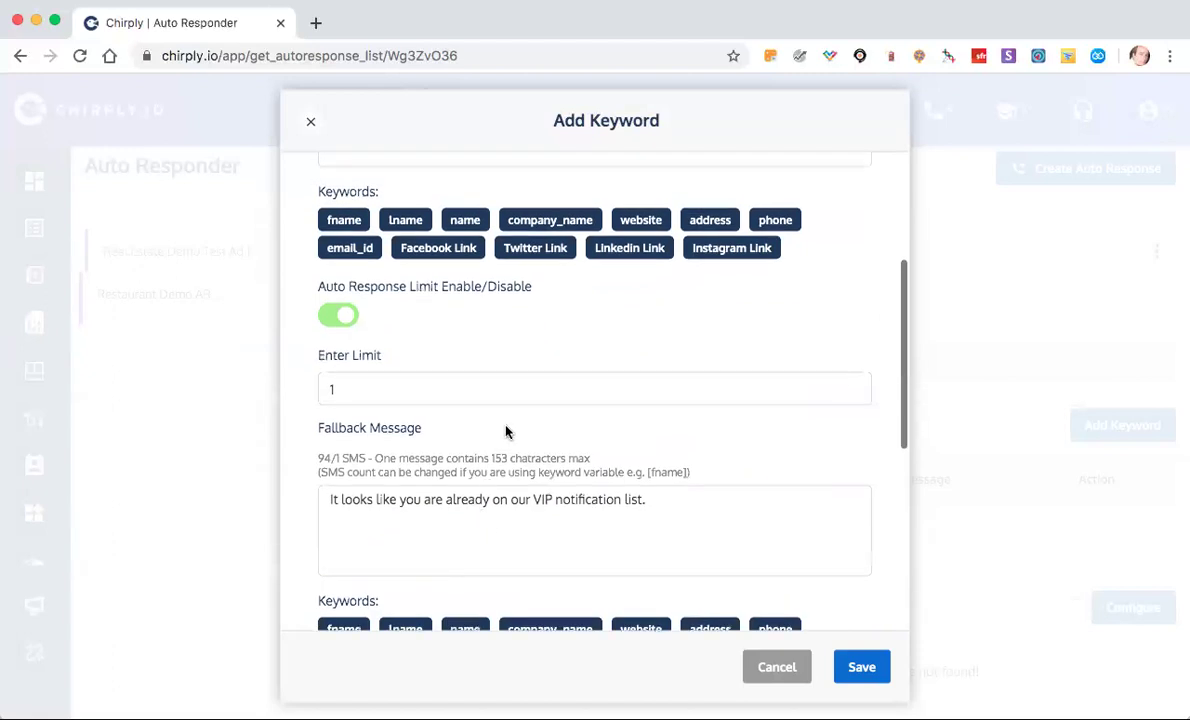
{"action": "left_click_drag", "start_coordinate": [615, 326], "coordinate": [323, 284]}
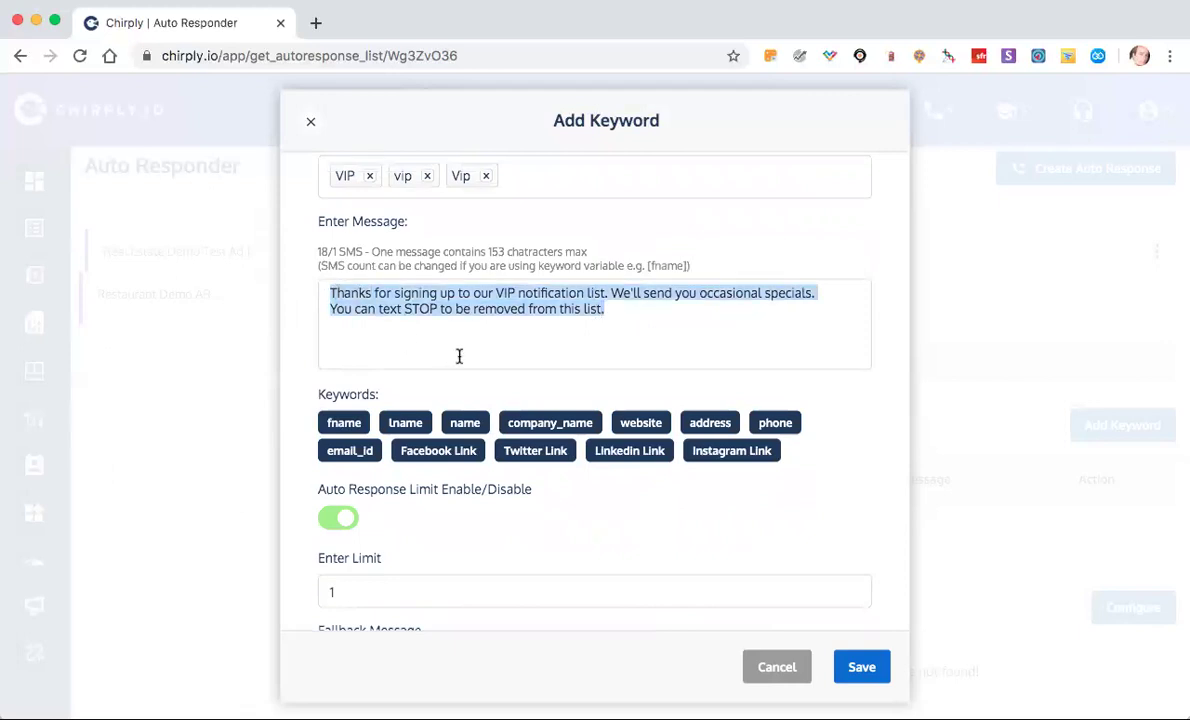
{"action": "scroll", "coordinate": [459, 356], "scroll_direction": "down", "scroll_amount": 1}
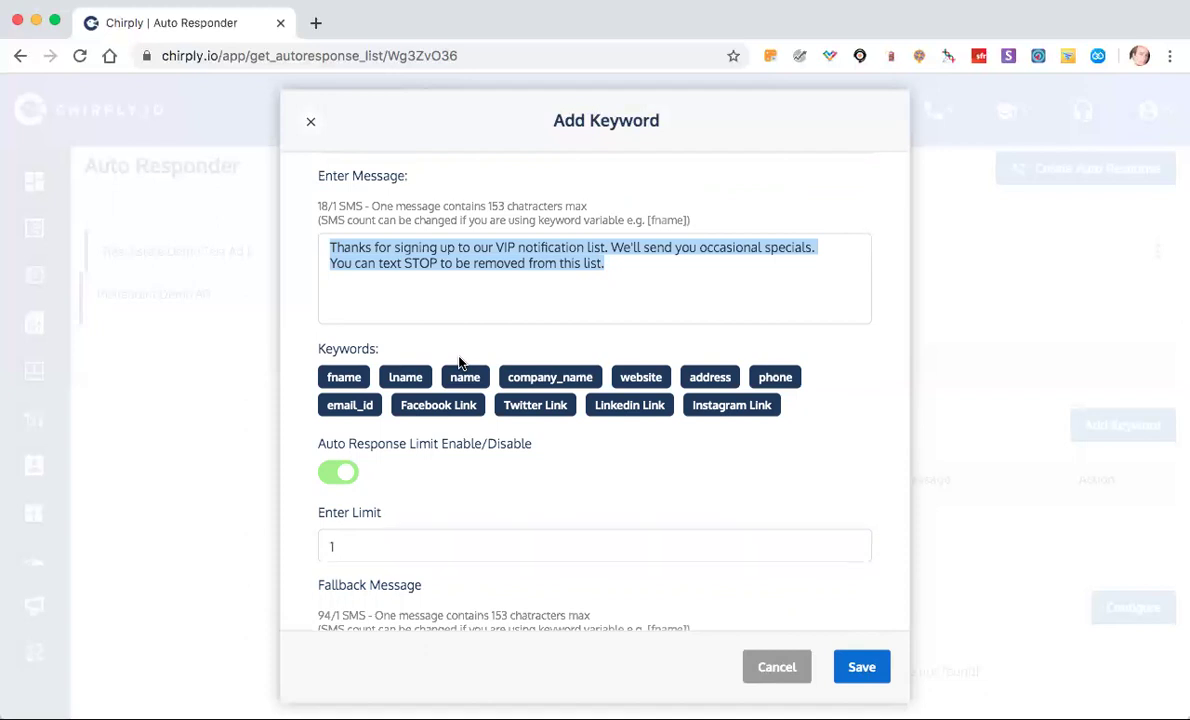
{"action": "scroll", "coordinate": [459, 363], "scroll_direction": "down", "scroll_amount": 3}
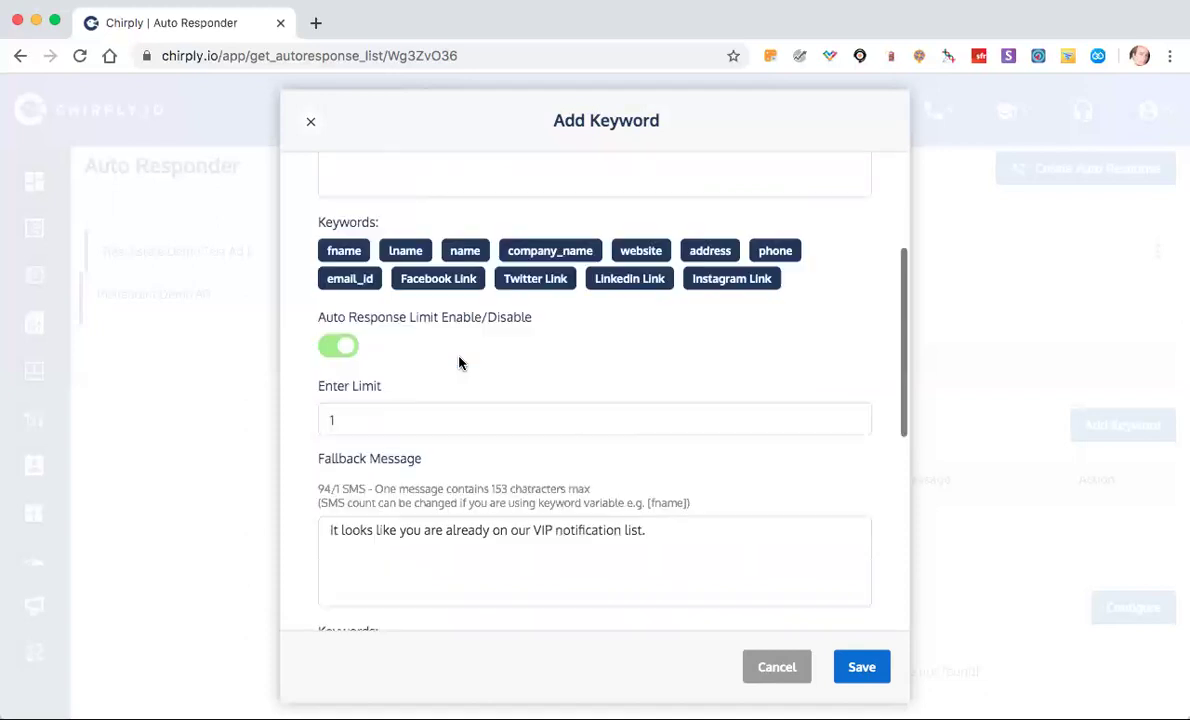
{"action": "scroll", "coordinate": [459, 356], "scroll_direction": "down", "scroll_amount": 6}
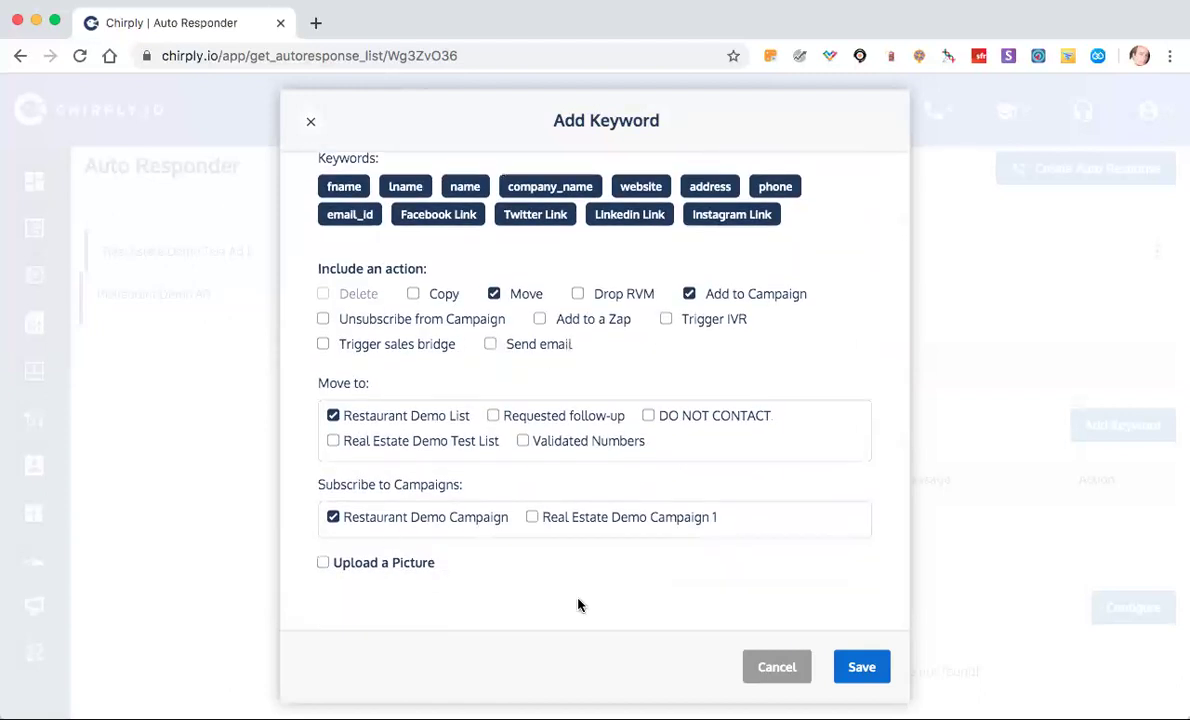
{"action": "left_click", "coordinate": [875, 664]}
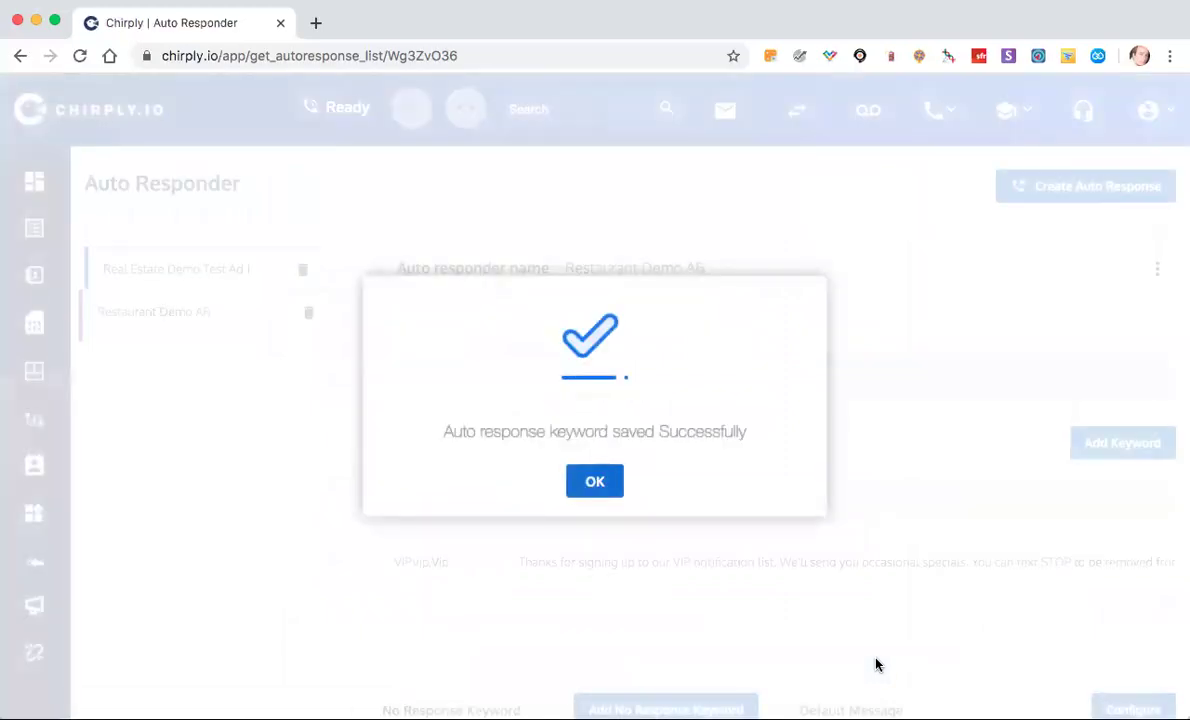
{"action": "left_click", "coordinate": [597, 482]}
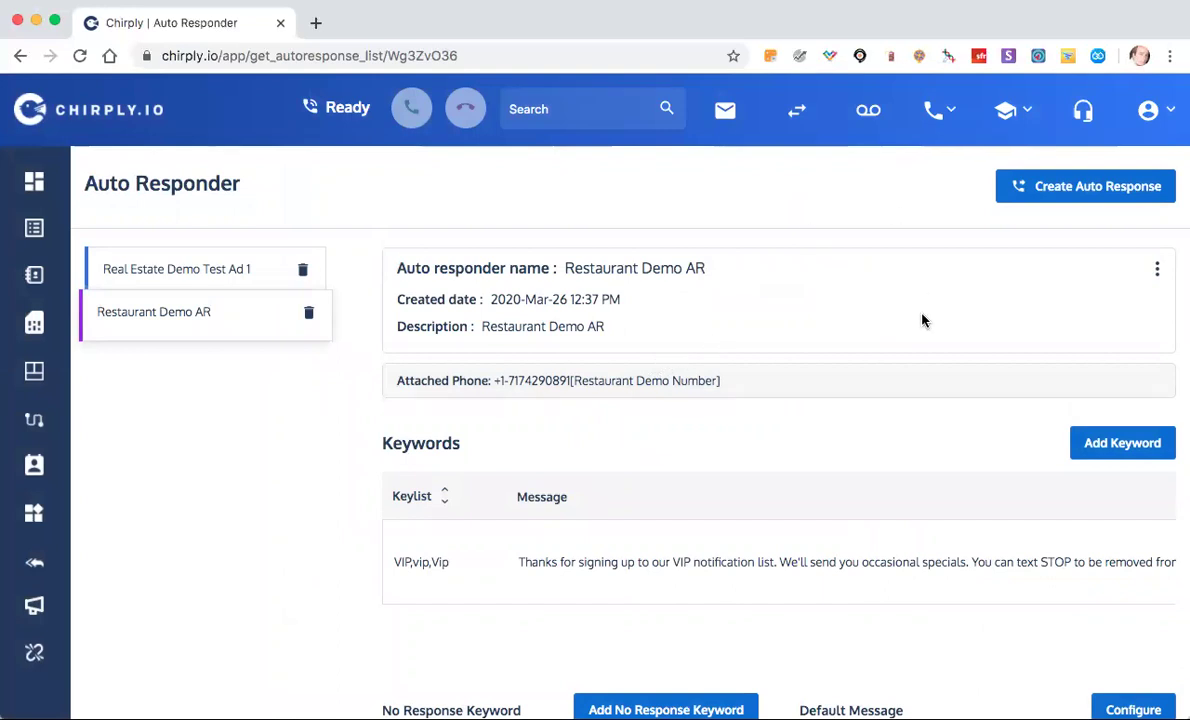
Start another keyword entry for Restaurant Demo AR with the keywords stop, STOP and Stop.
{"action": "scroll", "coordinate": [911, 393], "scroll_direction": "down", "scroll_amount": 2}
{"action": "left_click", "coordinate": [1120, 358]}
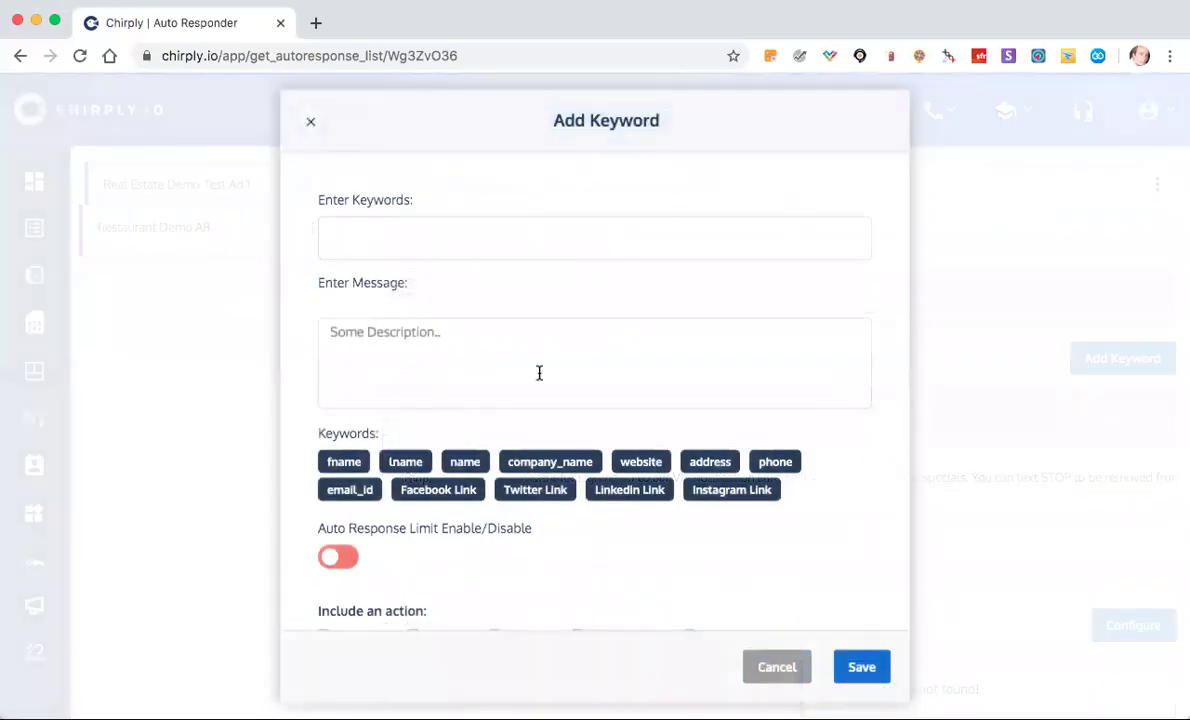
{"action": "left_click", "coordinate": [502, 227]}
{"action": "type", "text": "stop."}
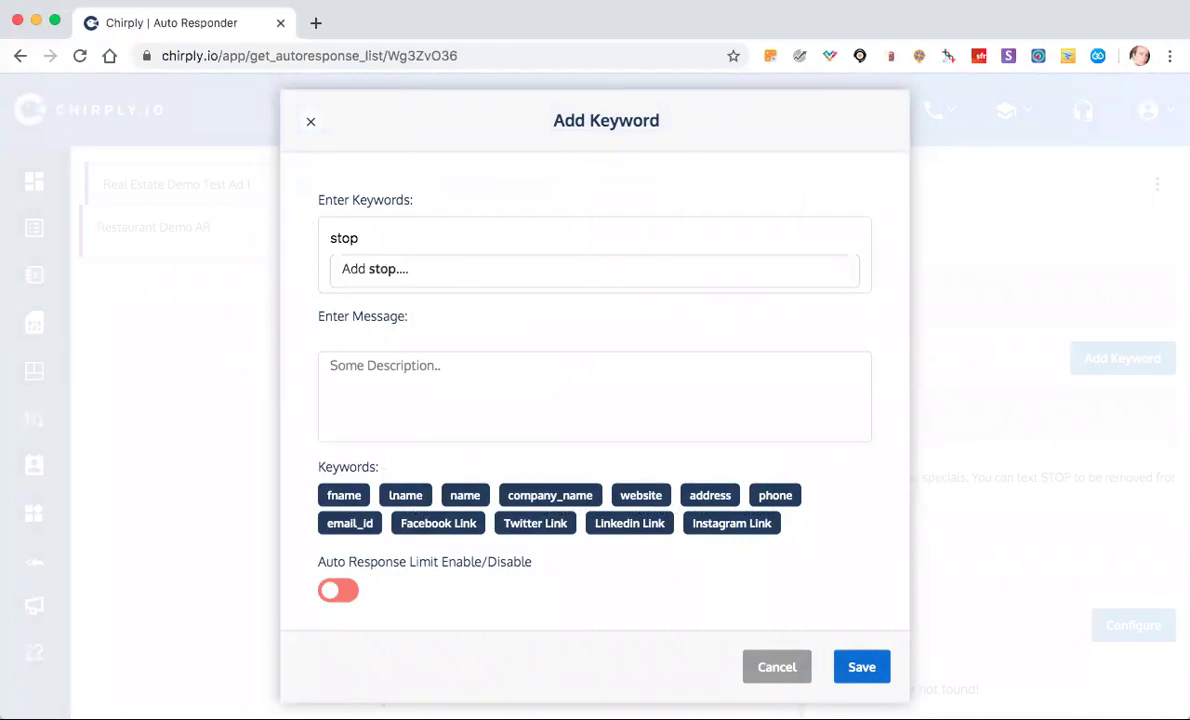
{"action": "key", "text": "Return"}
{"action": "type", "text": "STOP"}
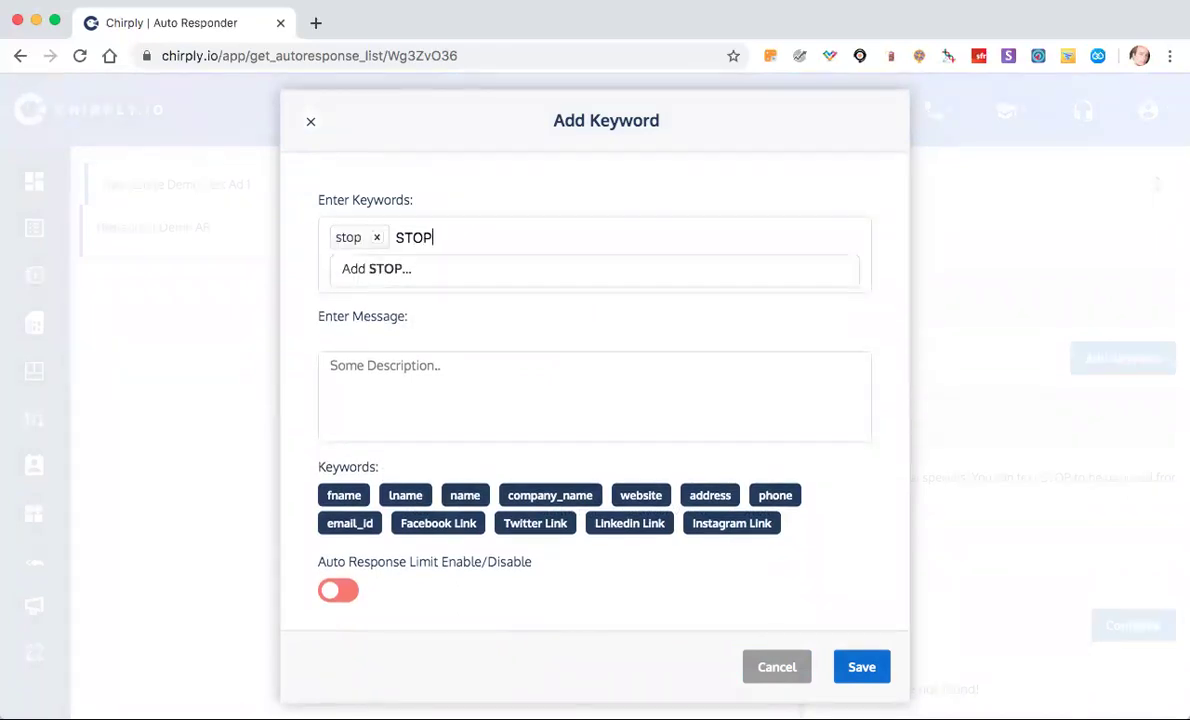
{"action": "key", "text": "Return"}
{"action": "type", "text": "Sto"}
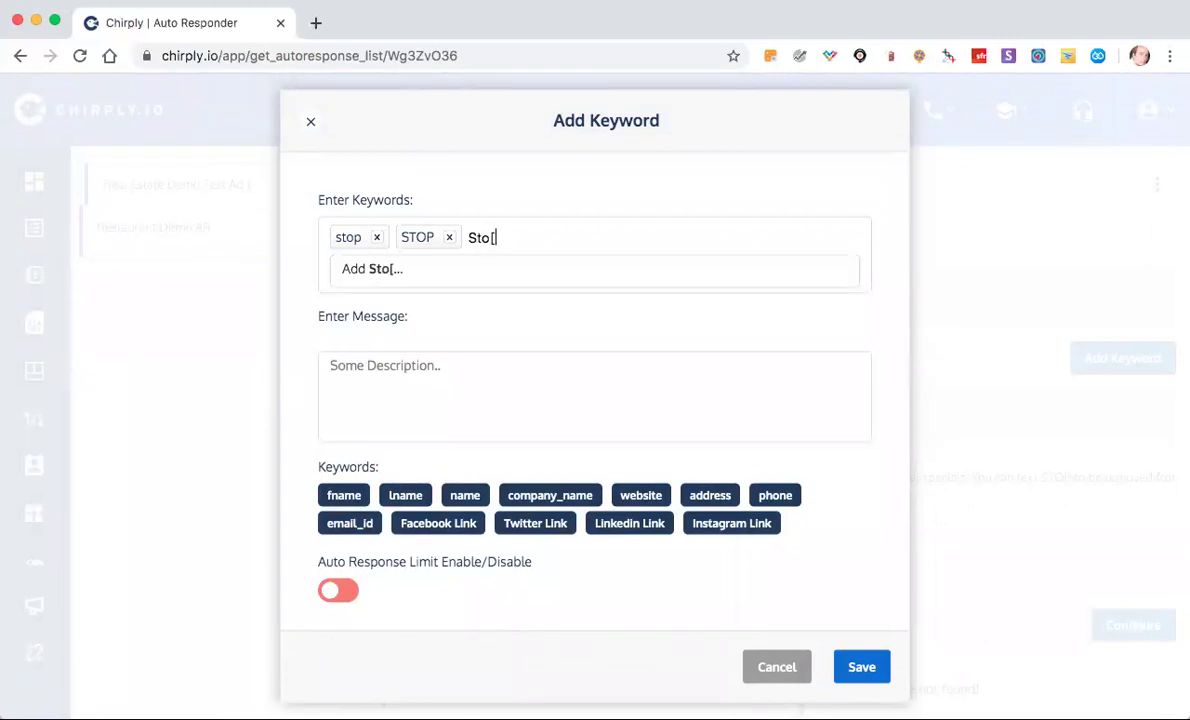
{"action": "type", "text": "p"}
{"action": "key", "text": "Return"}
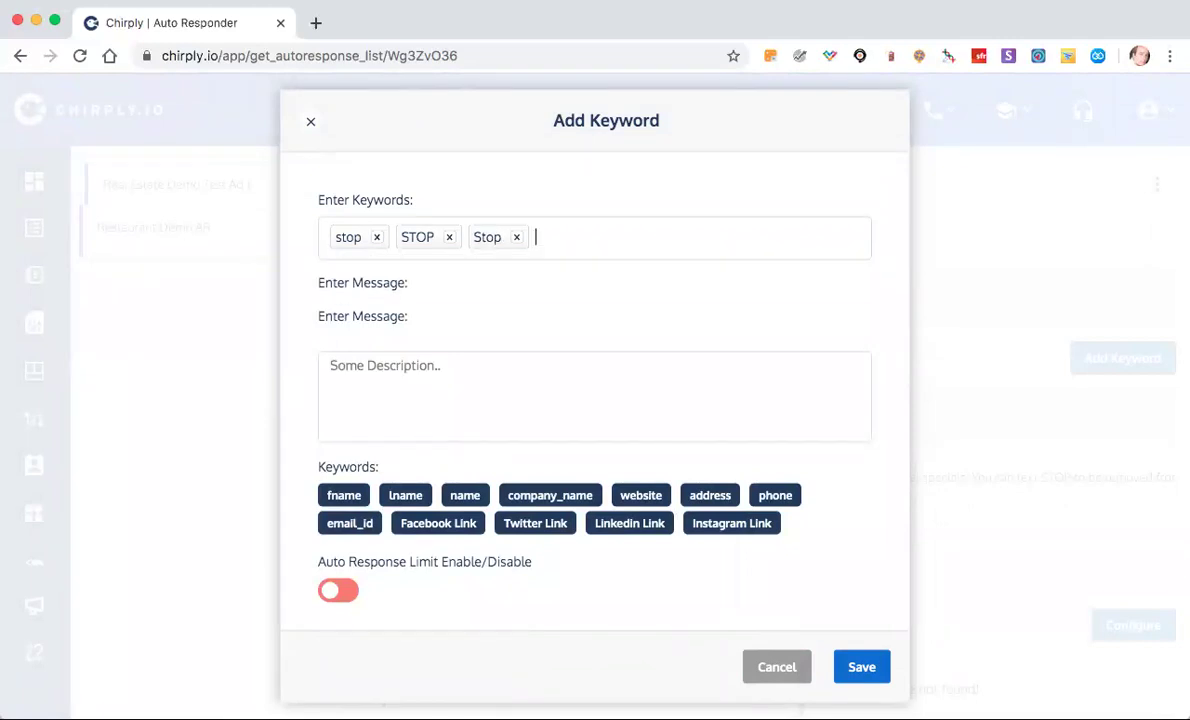
Enter the stop keyword's reply message "Sorry to see you go! Please let us know why you wanted to stop.".
{"action": "left_click", "coordinate": [492, 362]}
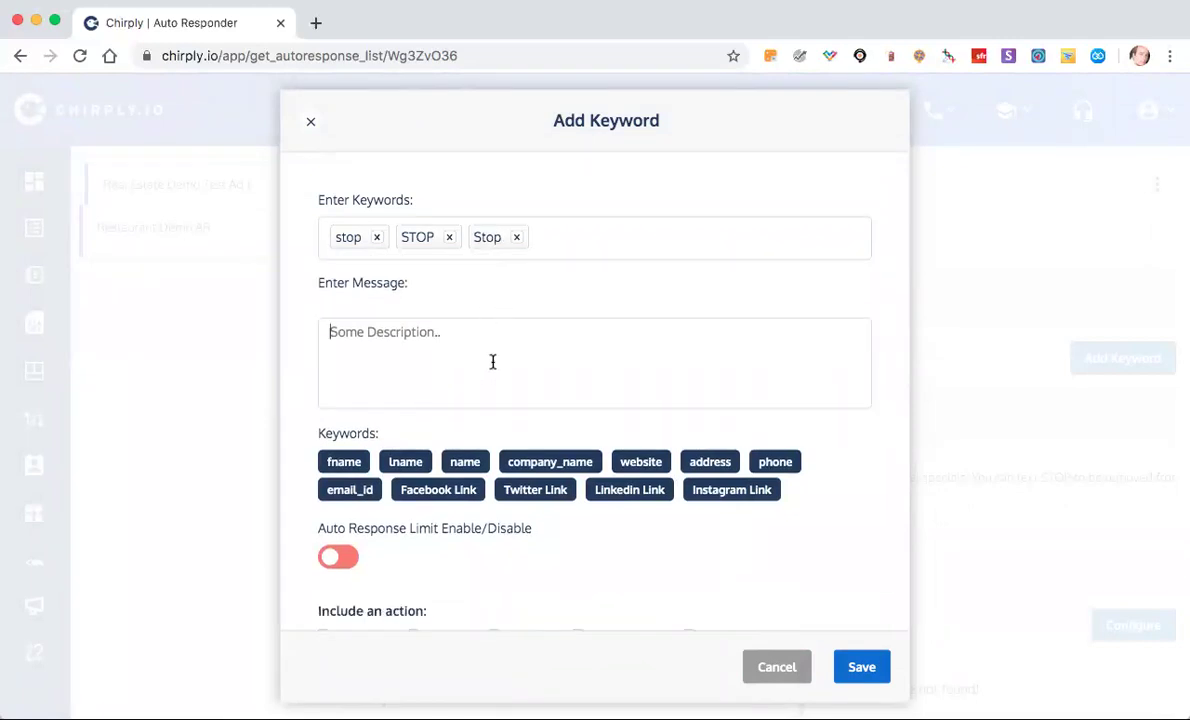
{"action": "type", "text": "Sorry to see you go! Please le"}
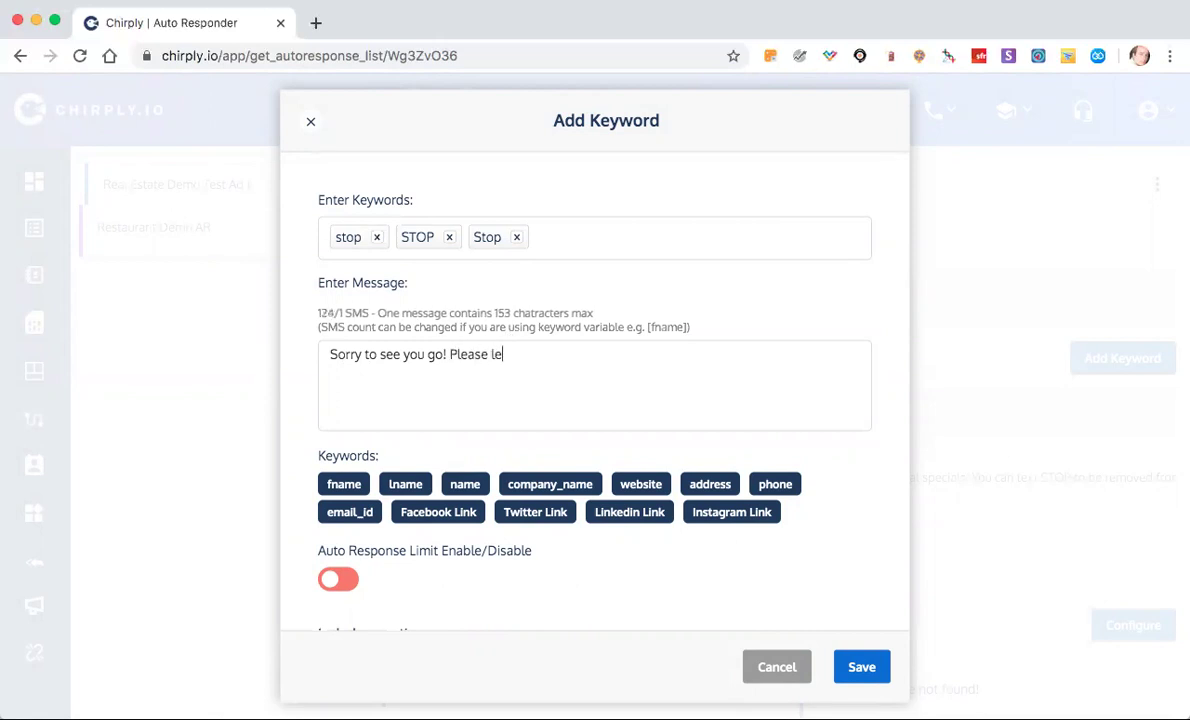
{"action": "type", "text": "t us know why"}
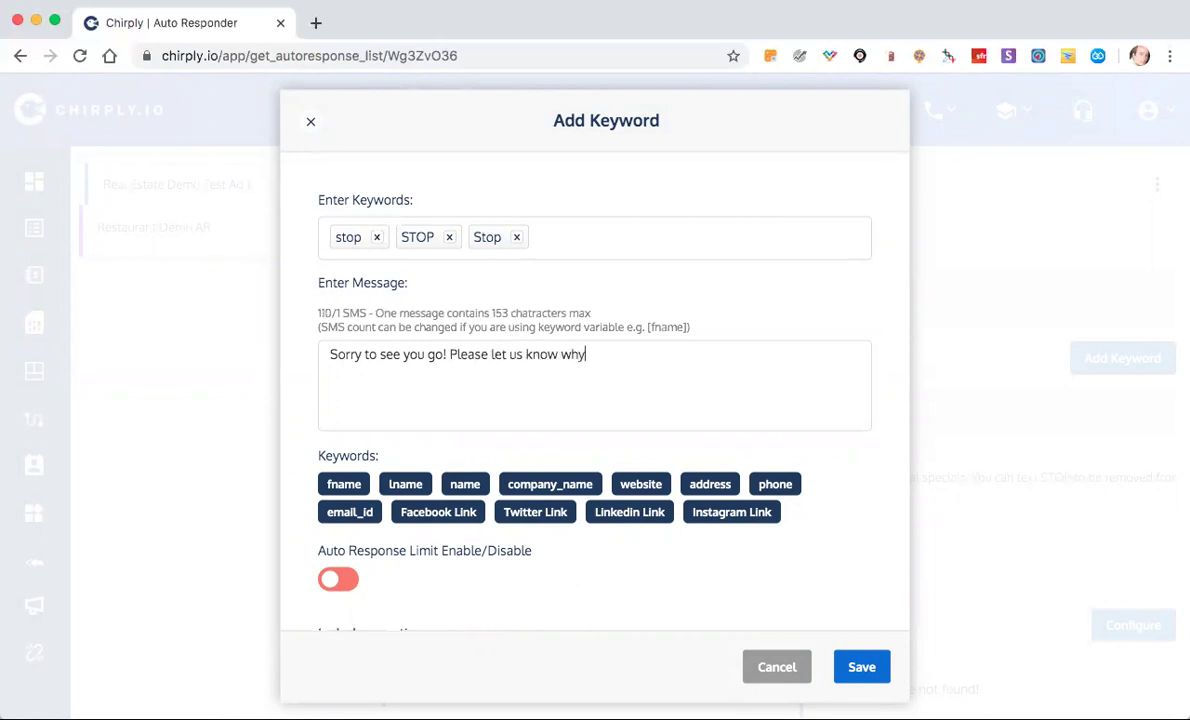
{"action": "type", "text": " you want"}
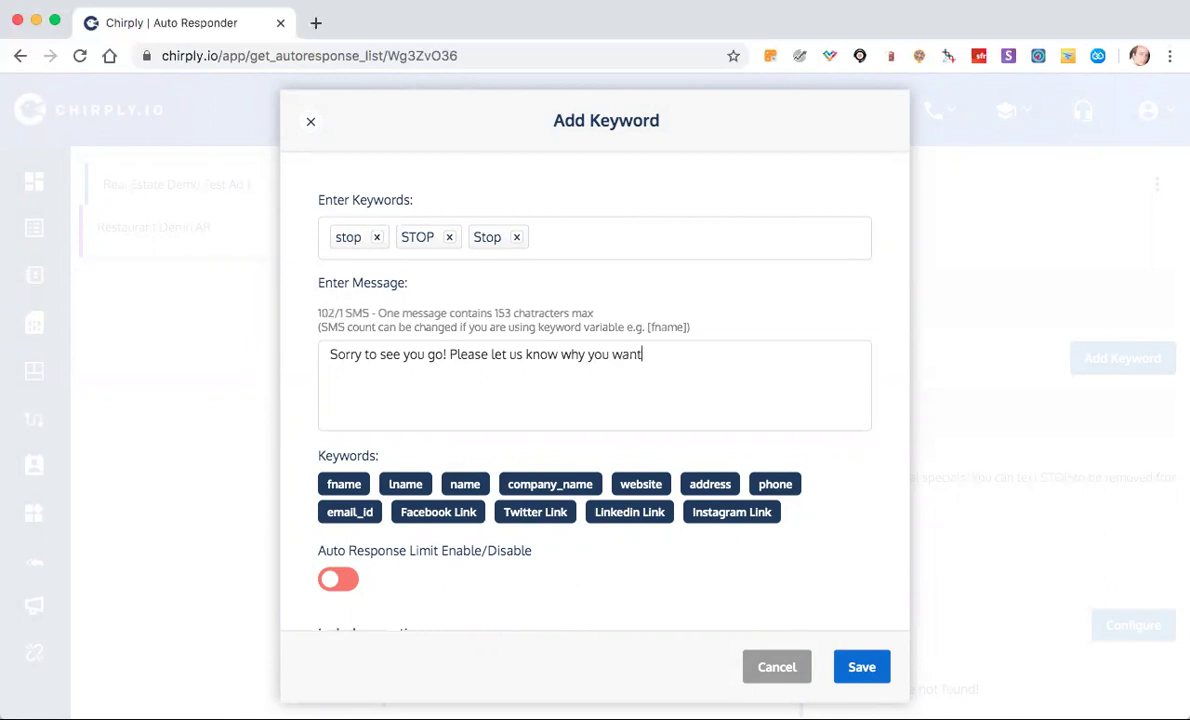
{"action": "type", "text": "ed to stop."}
Include an action that moves the contact to the DO NOT CONTACT list, and save the stop keyword.
{"action": "scroll", "coordinate": [521, 324], "scroll_direction": "down", "scroll_amount": 2}
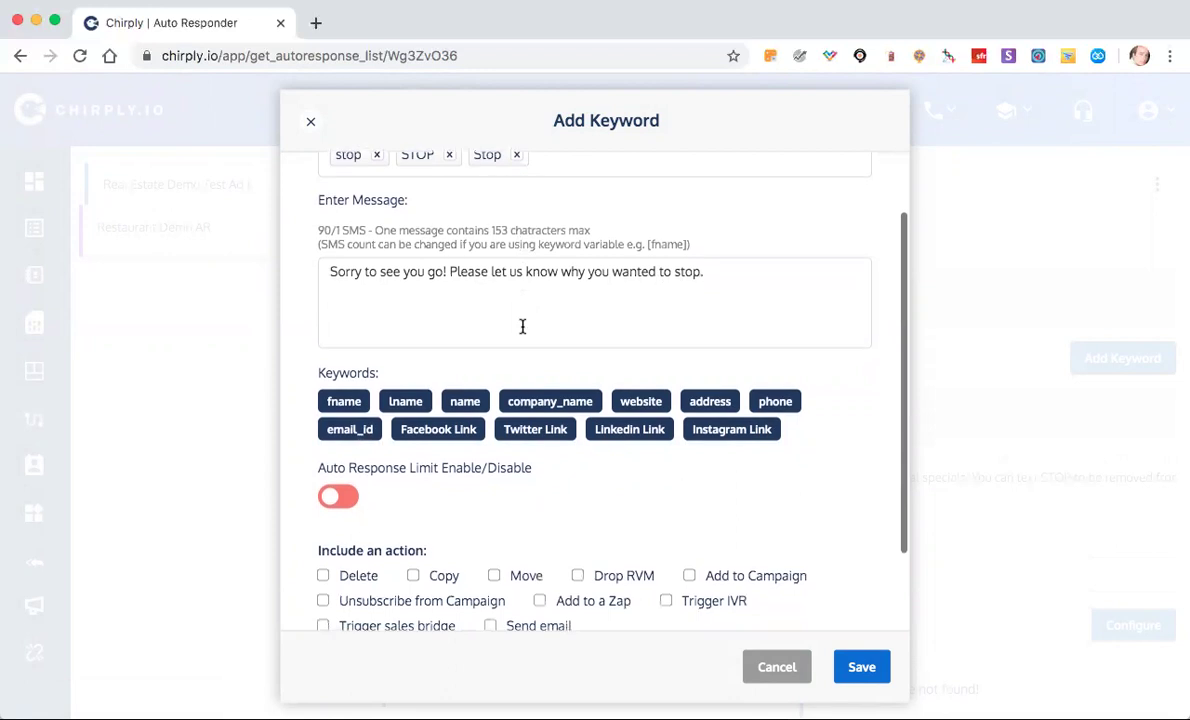
{"action": "scroll", "coordinate": [521, 326], "scroll_direction": "down", "scroll_amount": 2}
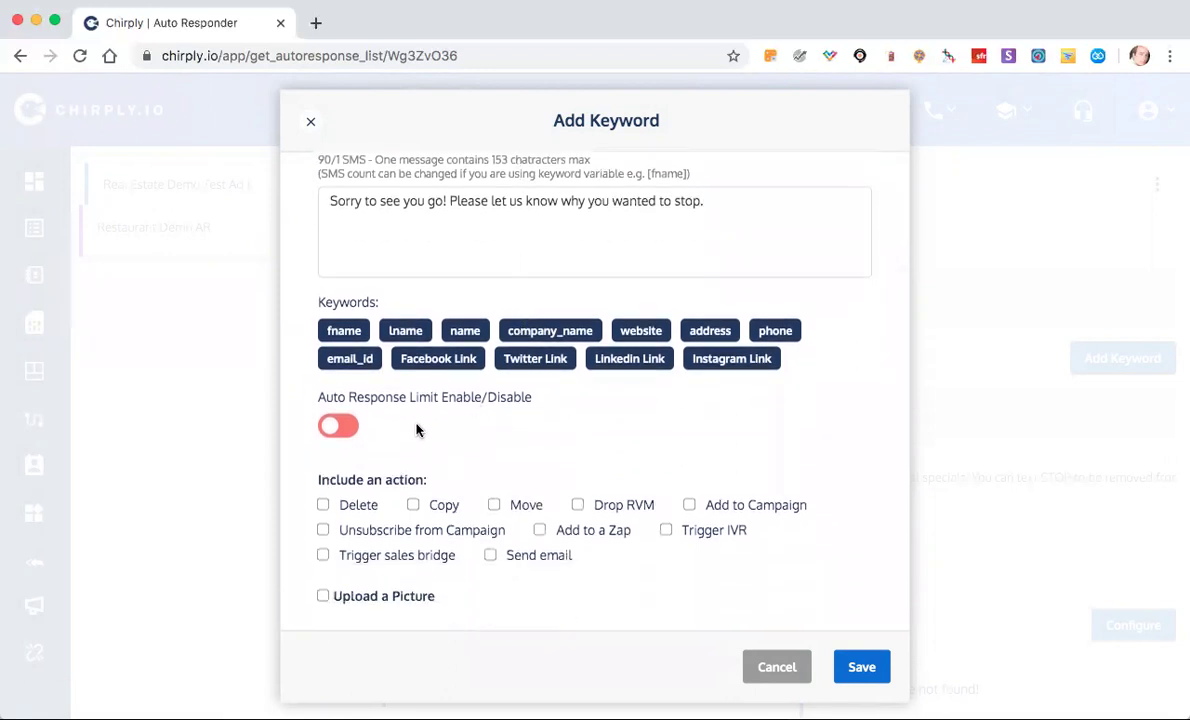
{"action": "scroll", "coordinate": [455, 413], "scroll_direction": "down", "scroll_amount": 1}
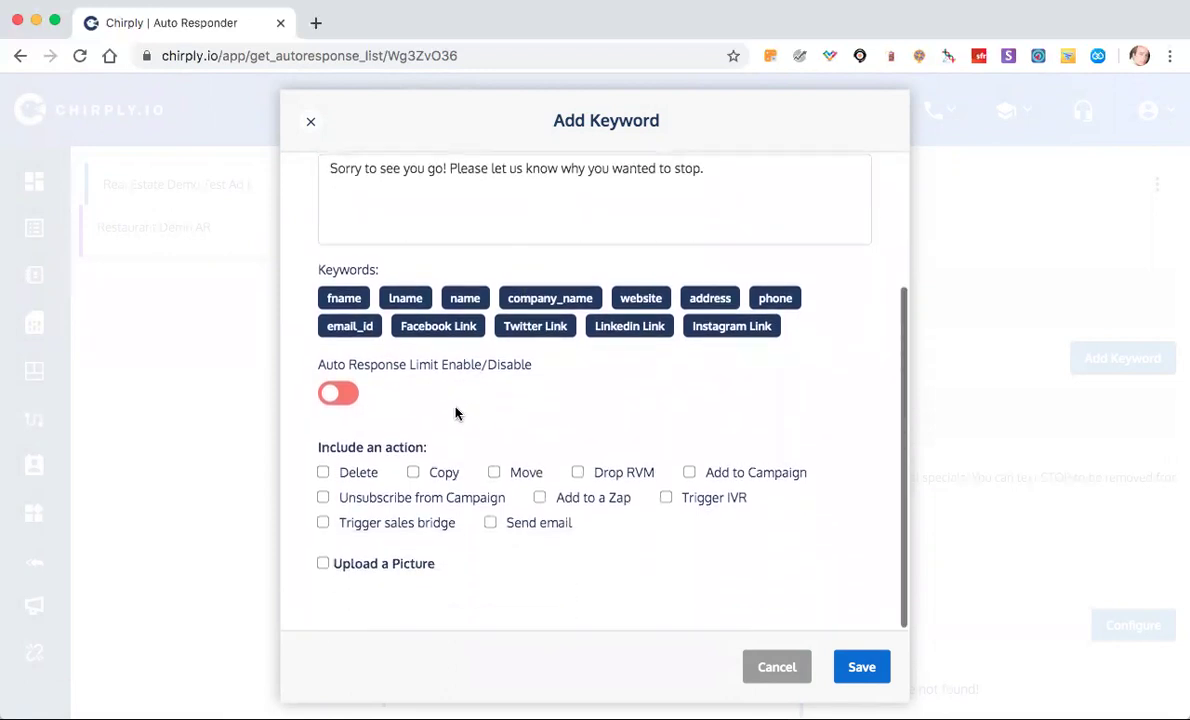
{"action": "left_click", "coordinate": [494, 473]}
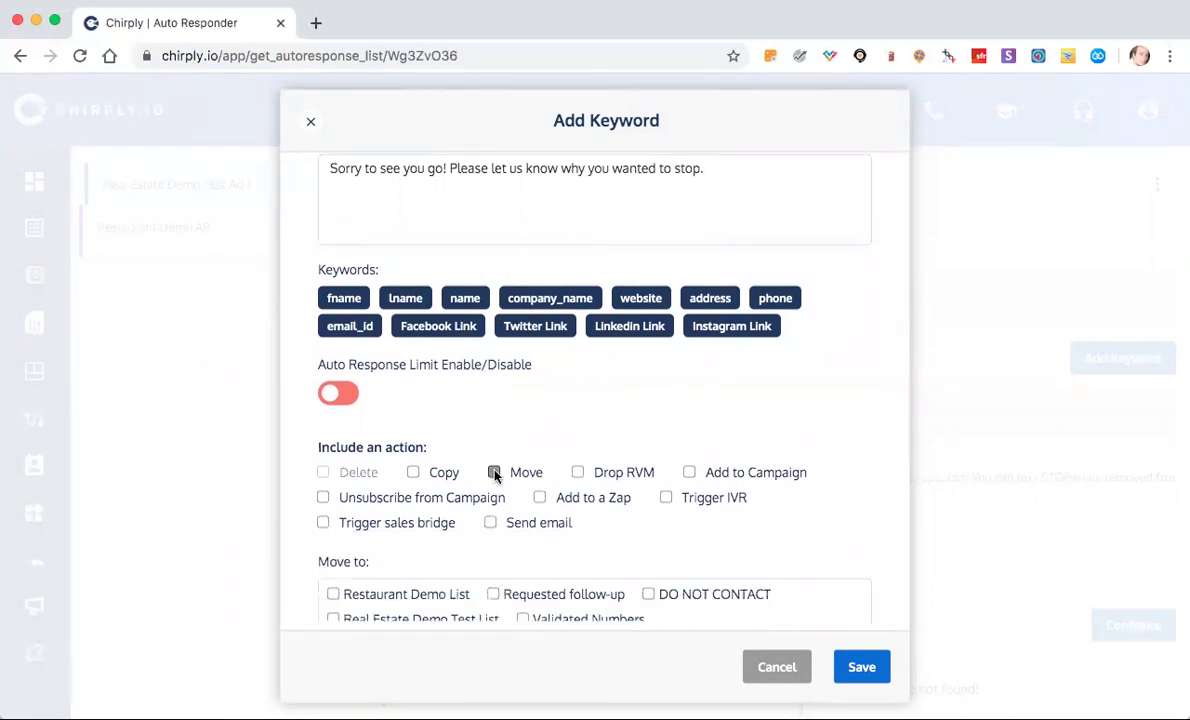
{"action": "scroll", "coordinate": [494, 486], "scroll_direction": "down", "scroll_amount": 3}
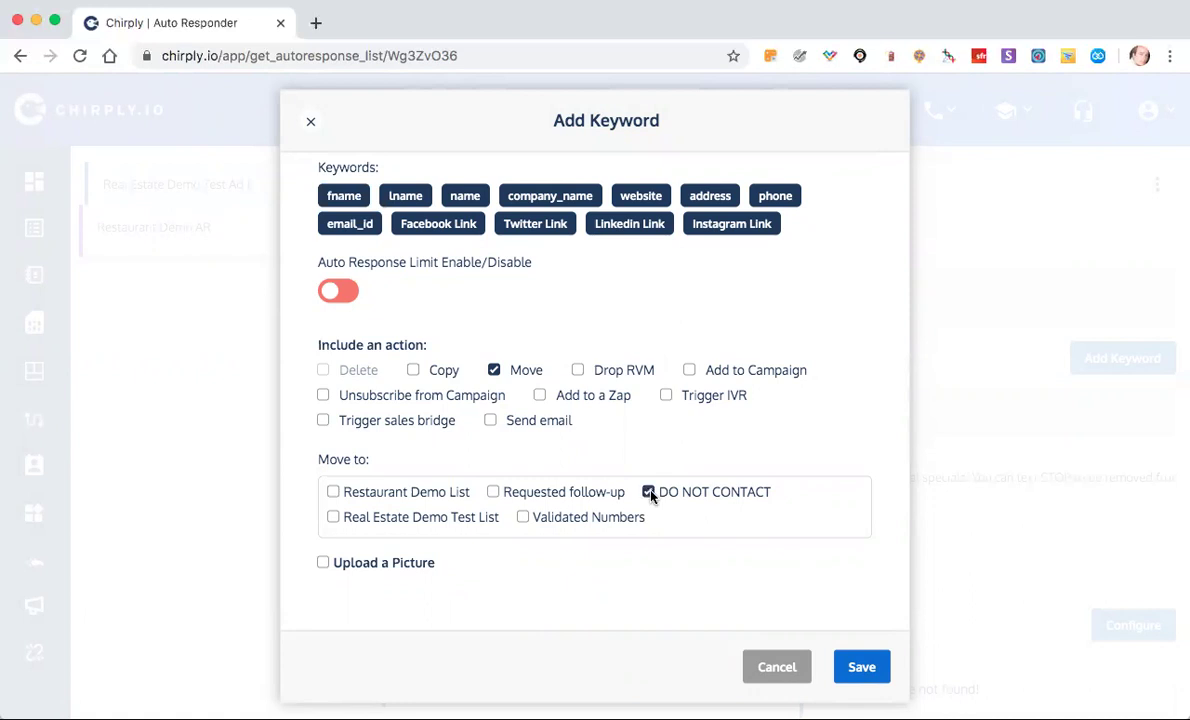
{"action": "left_click", "coordinate": [866, 667]}
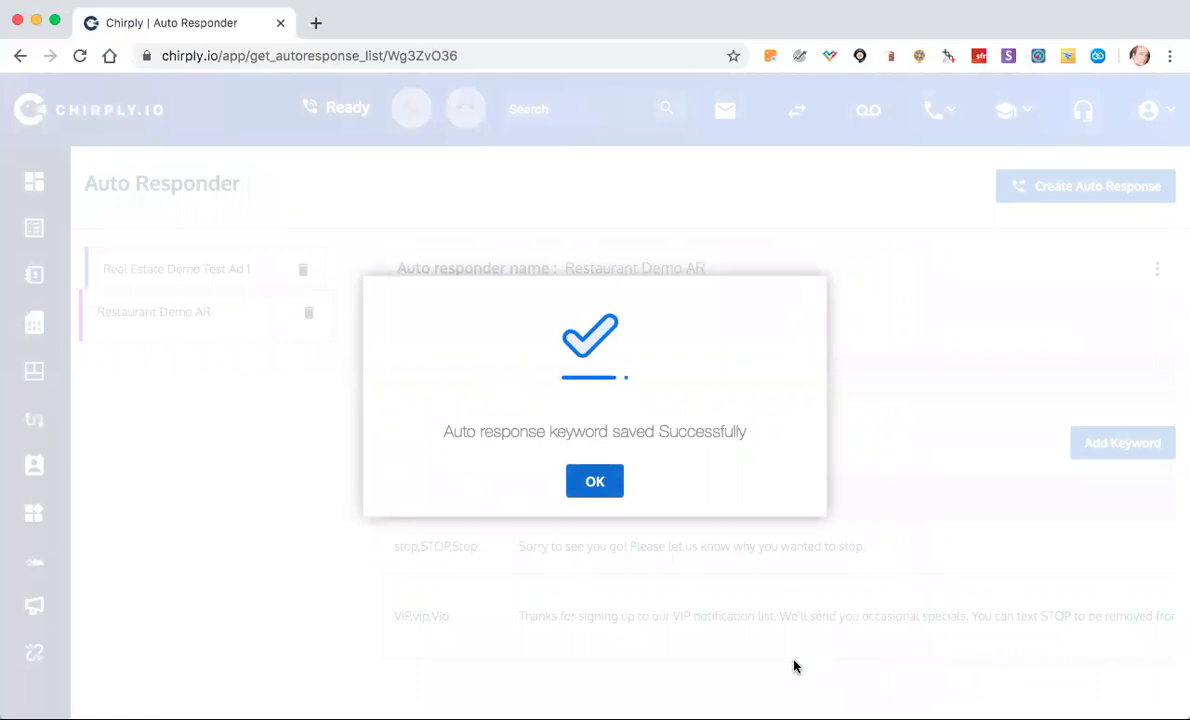
{"action": "left_click", "coordinate": [612, 482]}
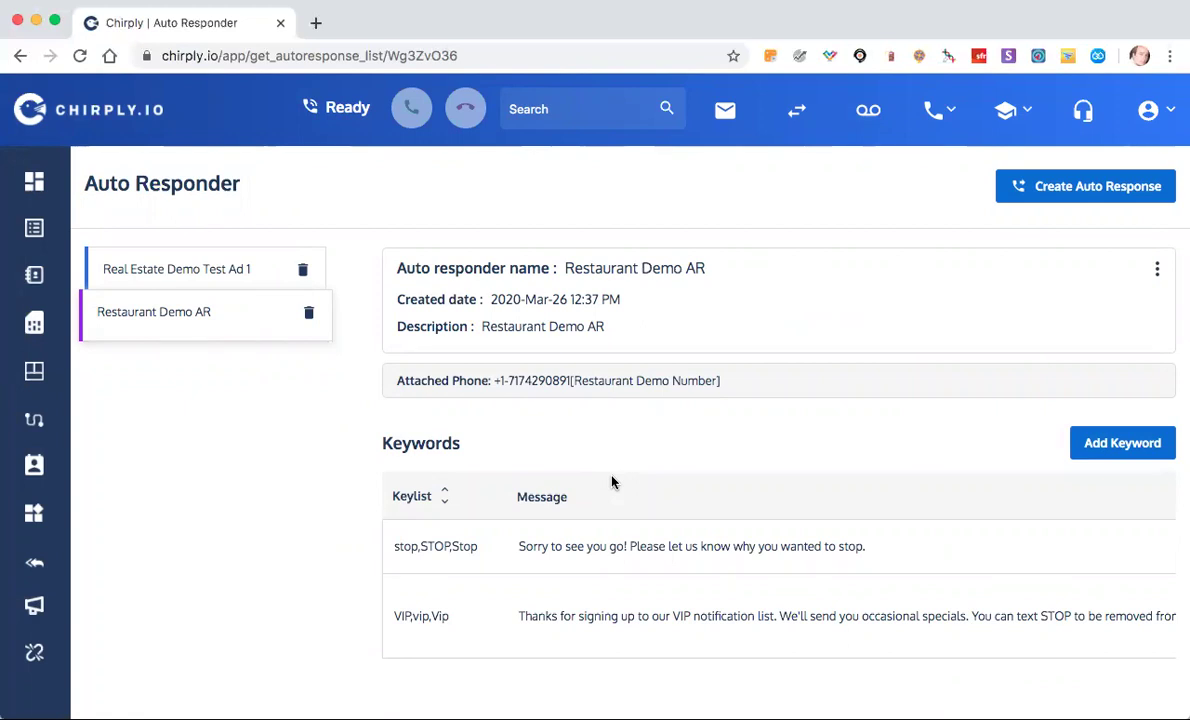
Configure the auto responder's default message, starting it with "We don't moniter these incoming texts.".
{"action": "scroll", "coordinate": [612, 483], "scroll_direction": "down", "scroll_amount": 3}
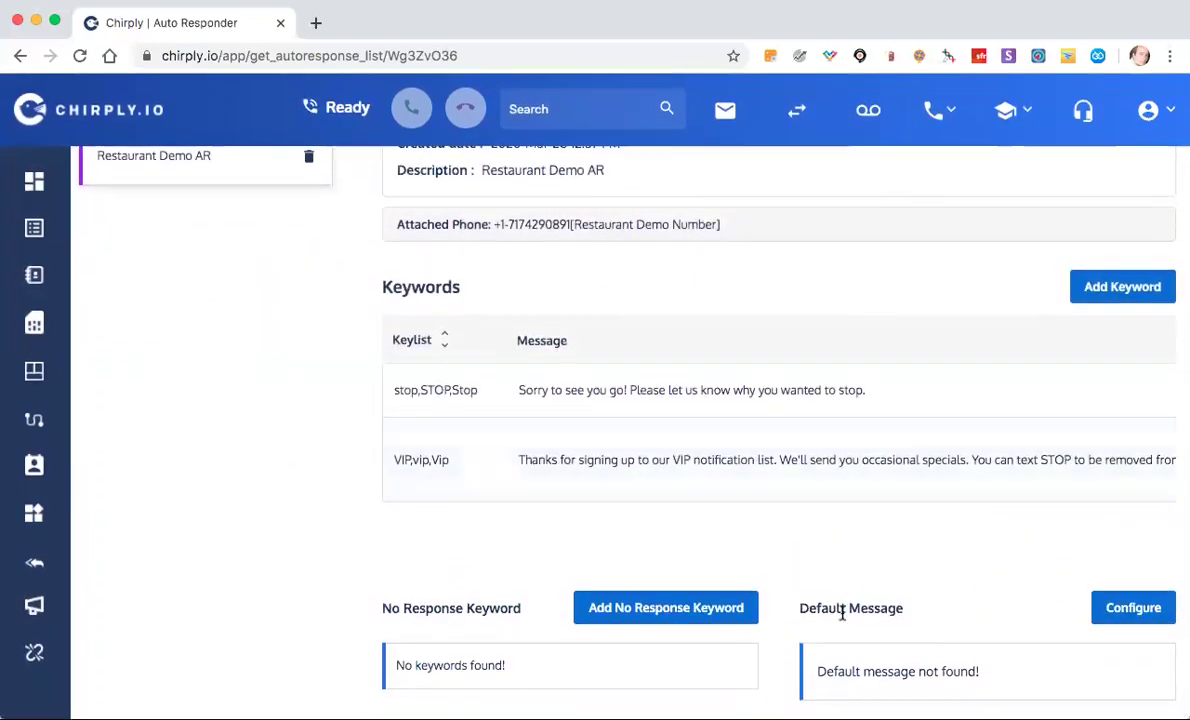
{"action": "scroll", "coordinate": [842, 614], "scroll_direction": "up", "scroll_amount": 3}
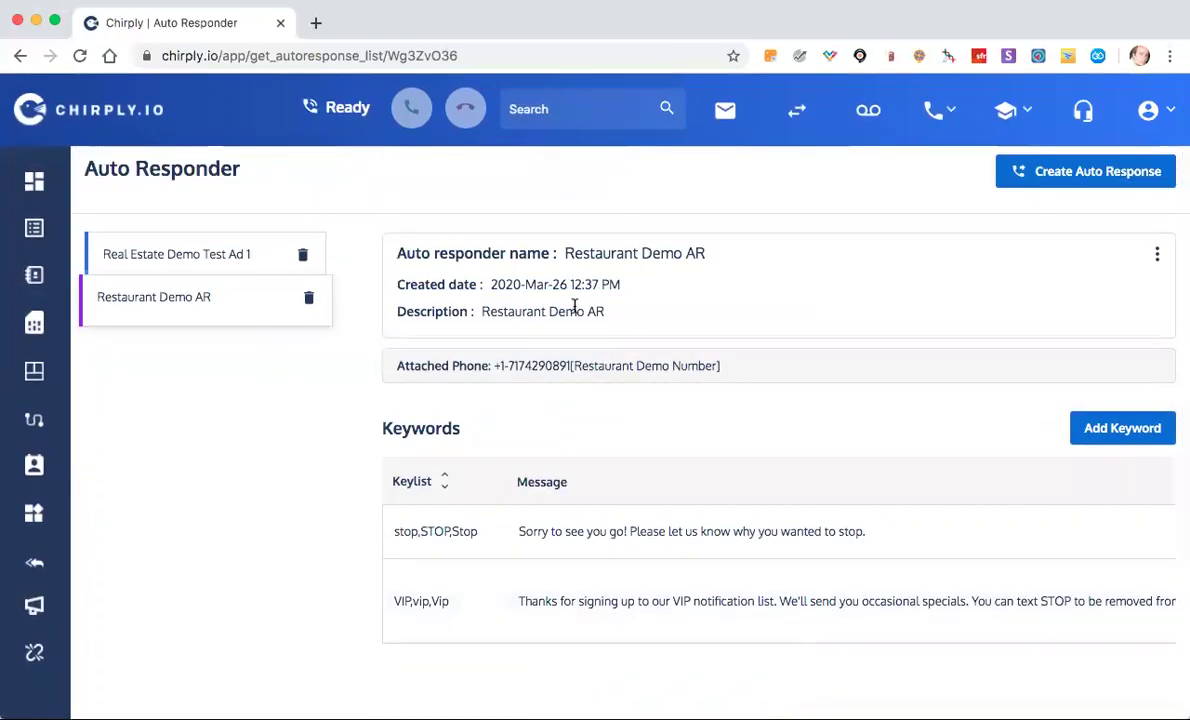
{"action": "scroll", "coordinate": [496, 380], "scroll_direction": "down", "scroll_amount": 3}
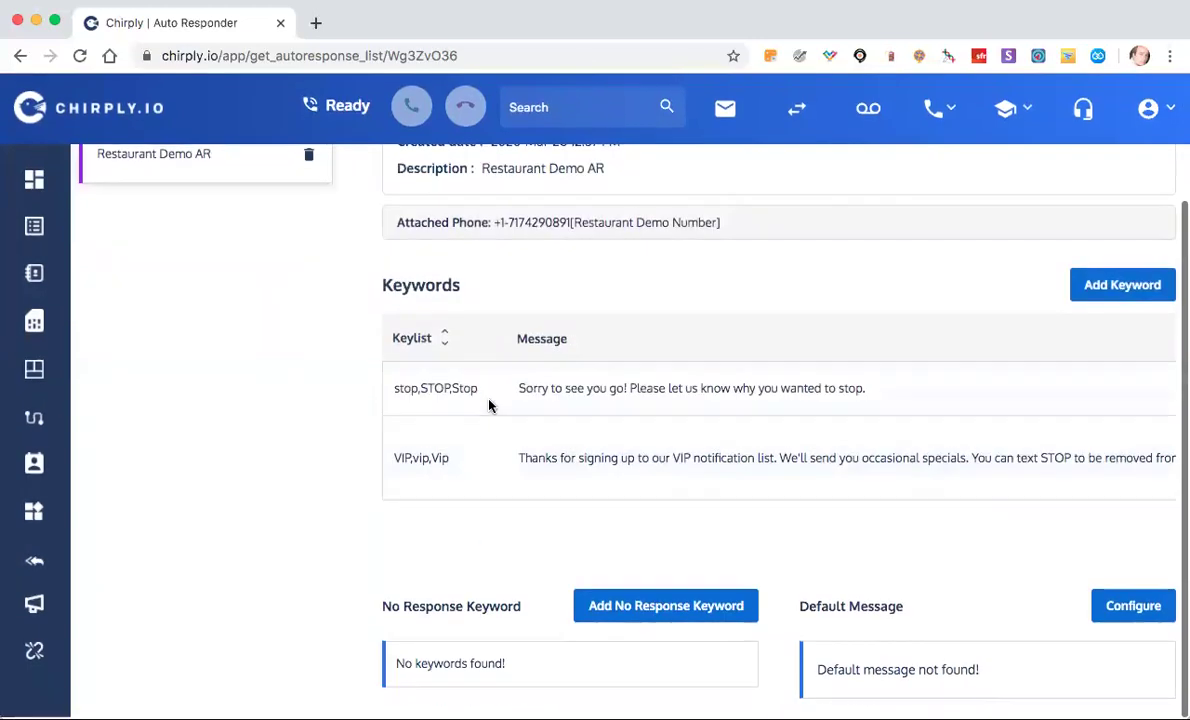
{"action": "left_click", "coordinate": [1143, 610]}
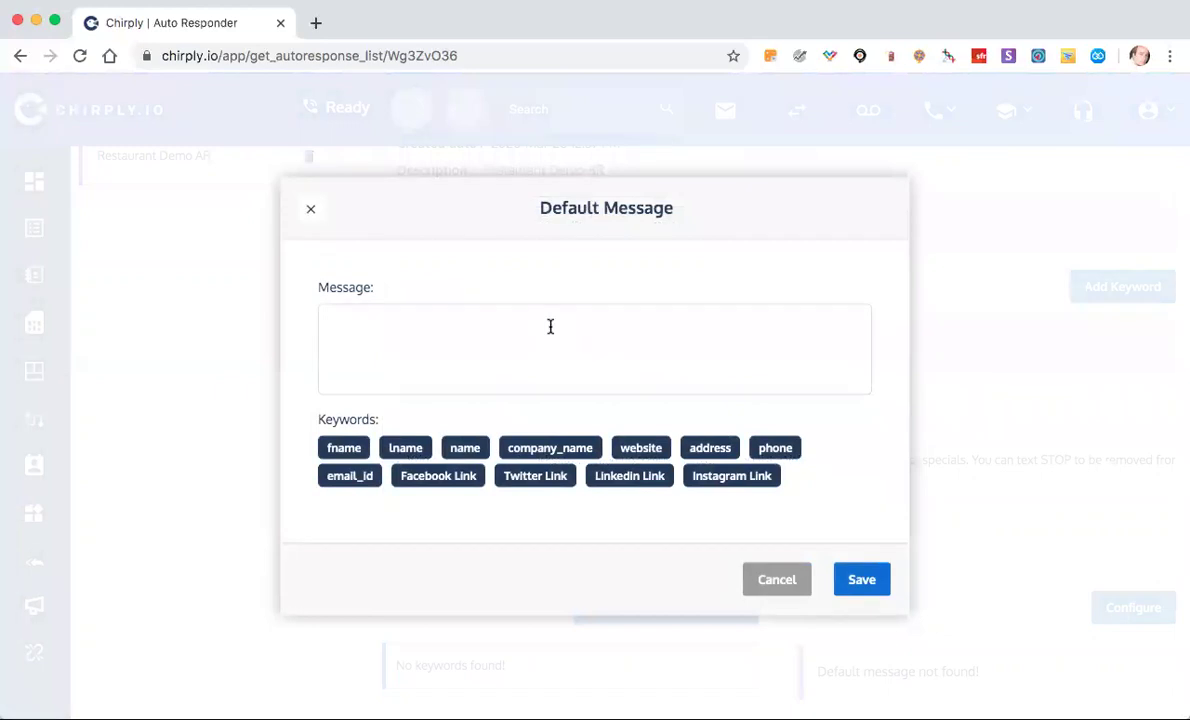
{"action": "type", "text": "We don;t moniter"}
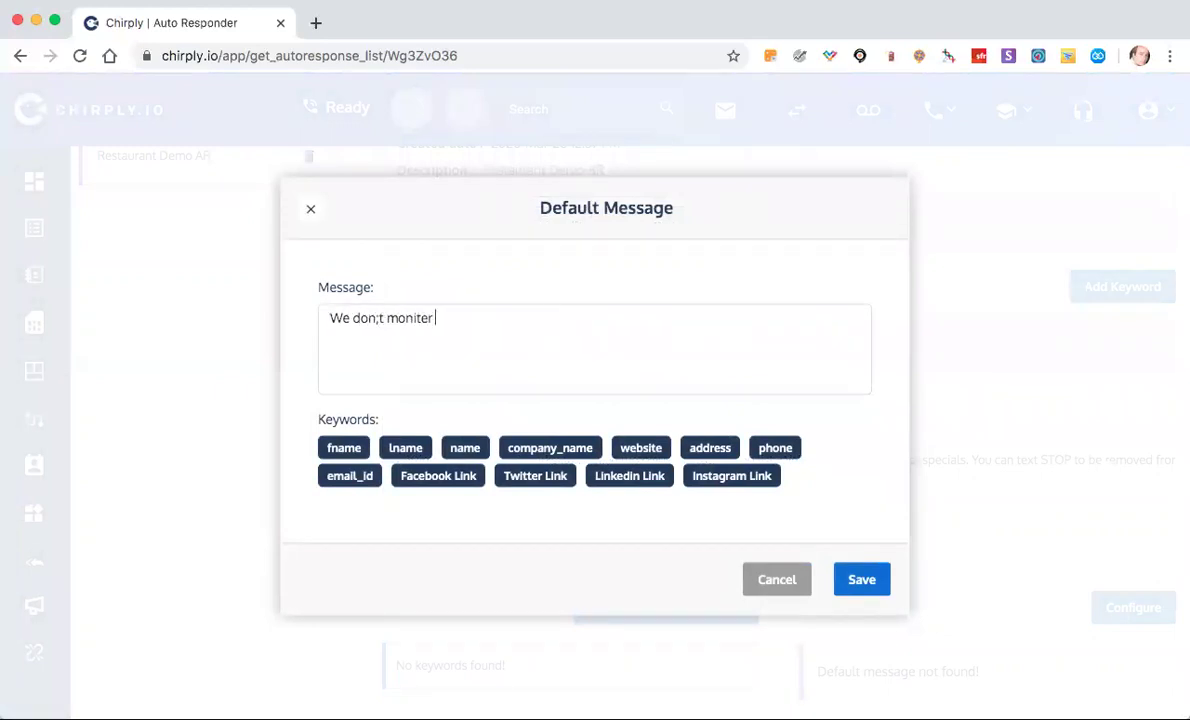
{"action": "left_click", "coordinate": [377, 318]}
{"action": "key", "text": "BackSpace"}
{"action": "type", "text": "'"}
{"action": "left_click", "coordinate": [453, 330]}
{"action": "type", "text": "these "}
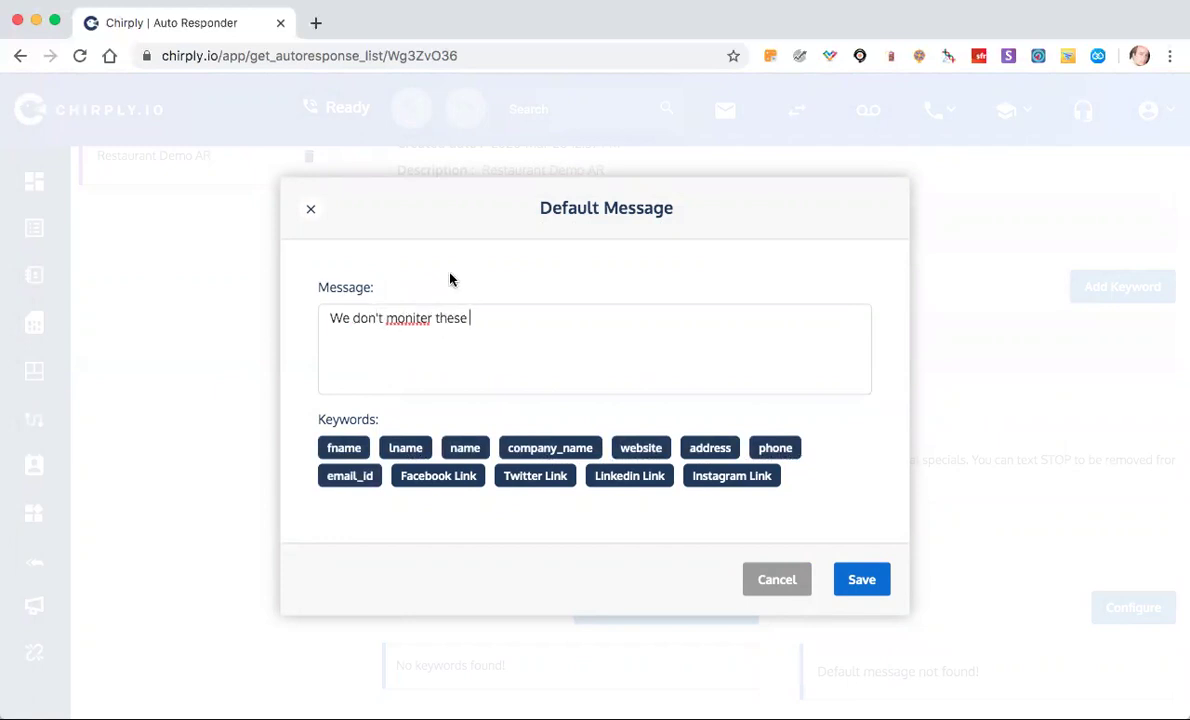
{"action": "type", "text": "incoming texts."}
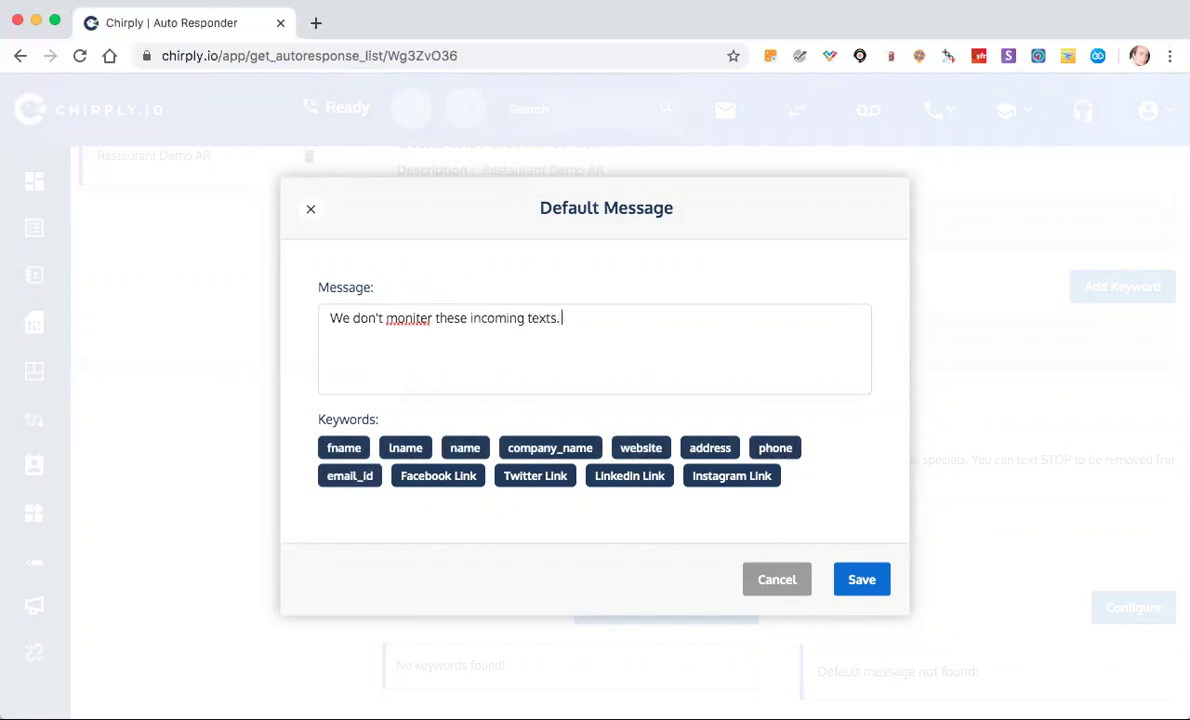
{"action": "type", "text": " Please call us at "}
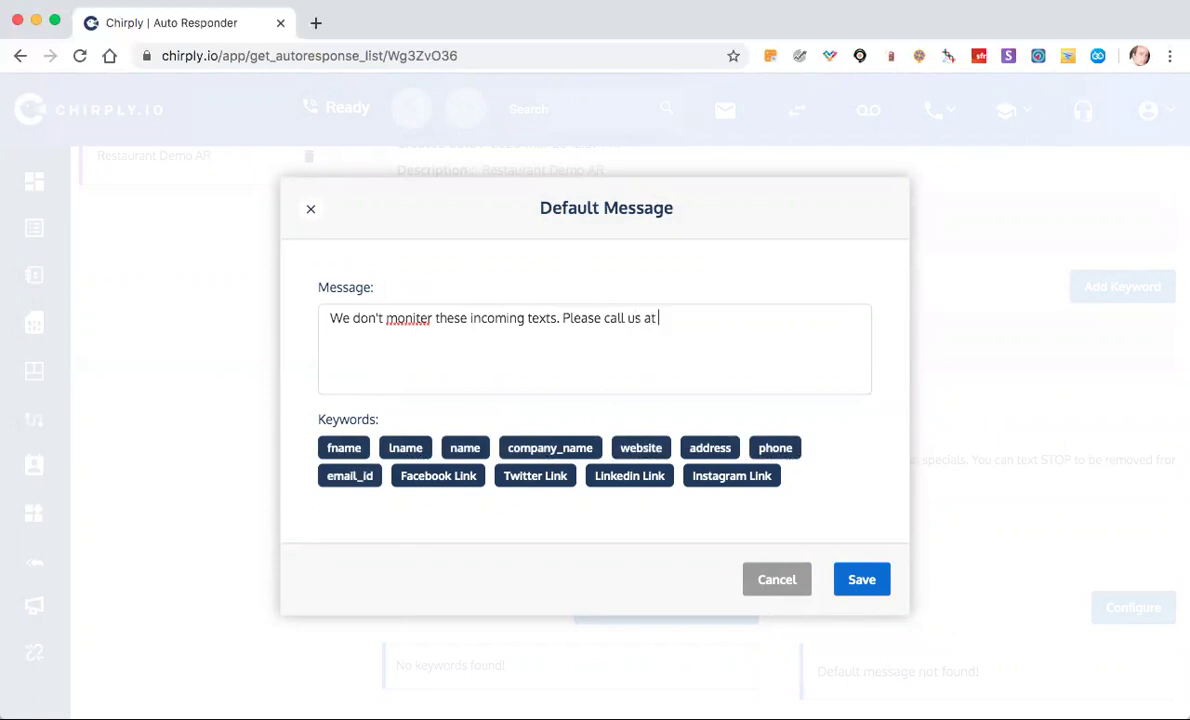
{"action": "type", "text": "555-123-4567 or"}
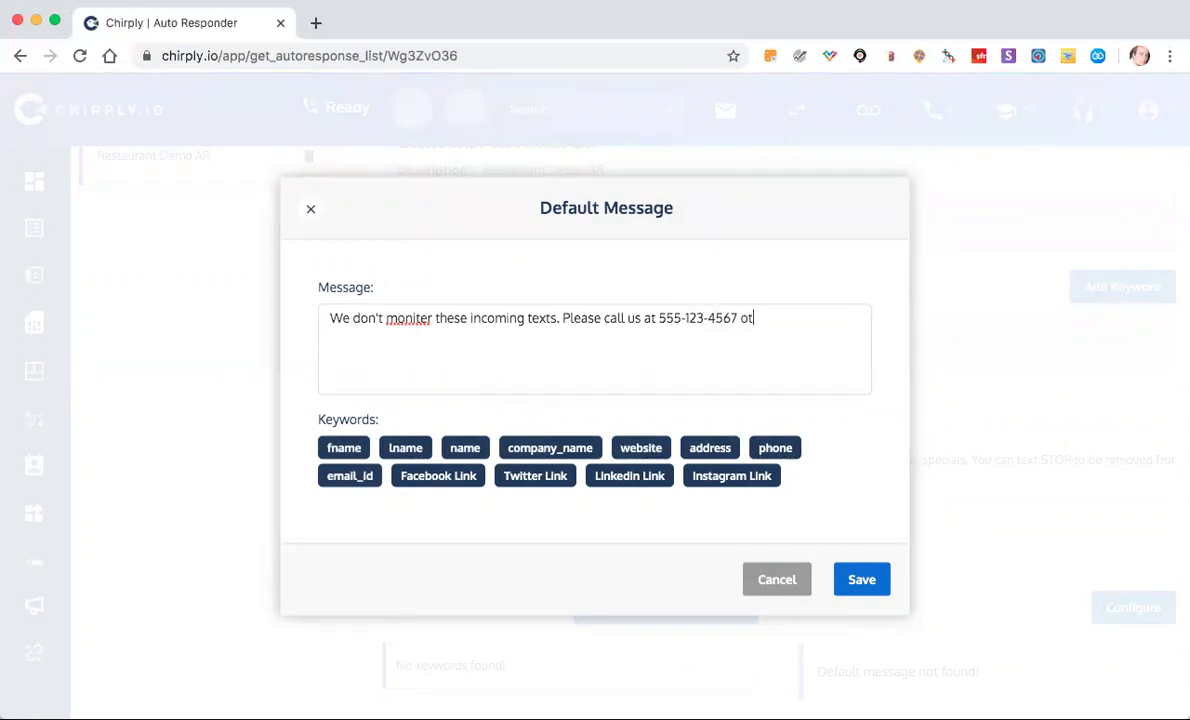
{"action": "type", "text": " visiti us at http"}
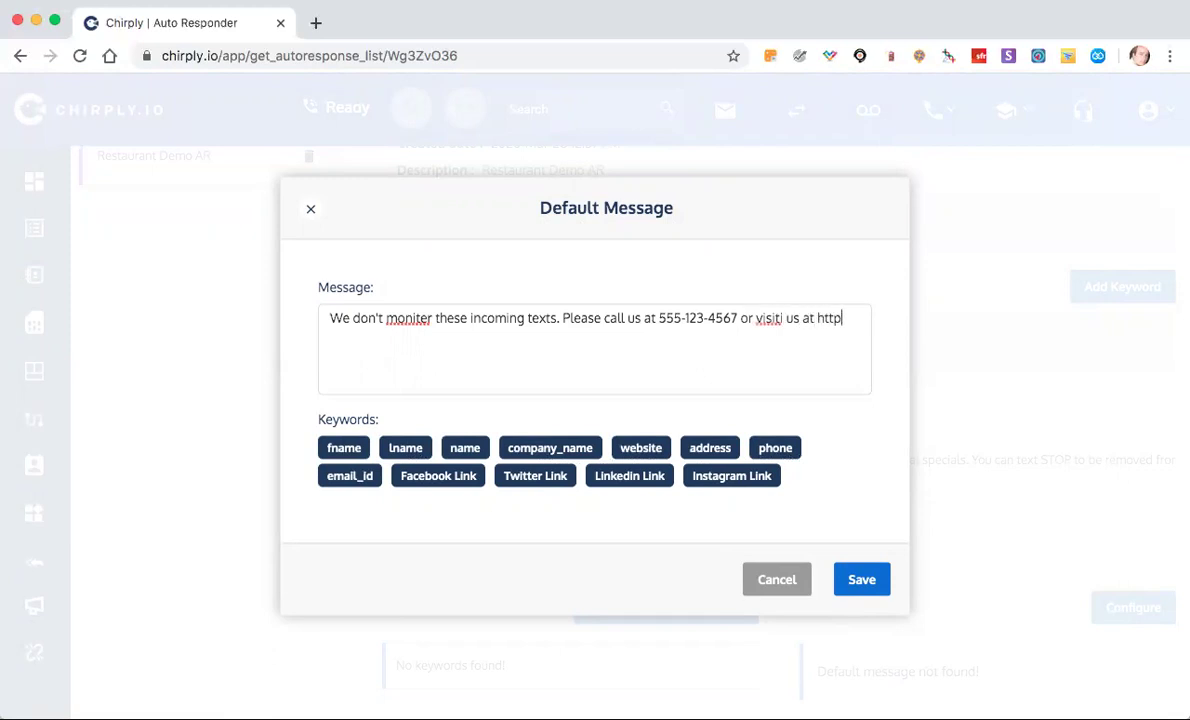
{"action": "type", "text": "://our"}
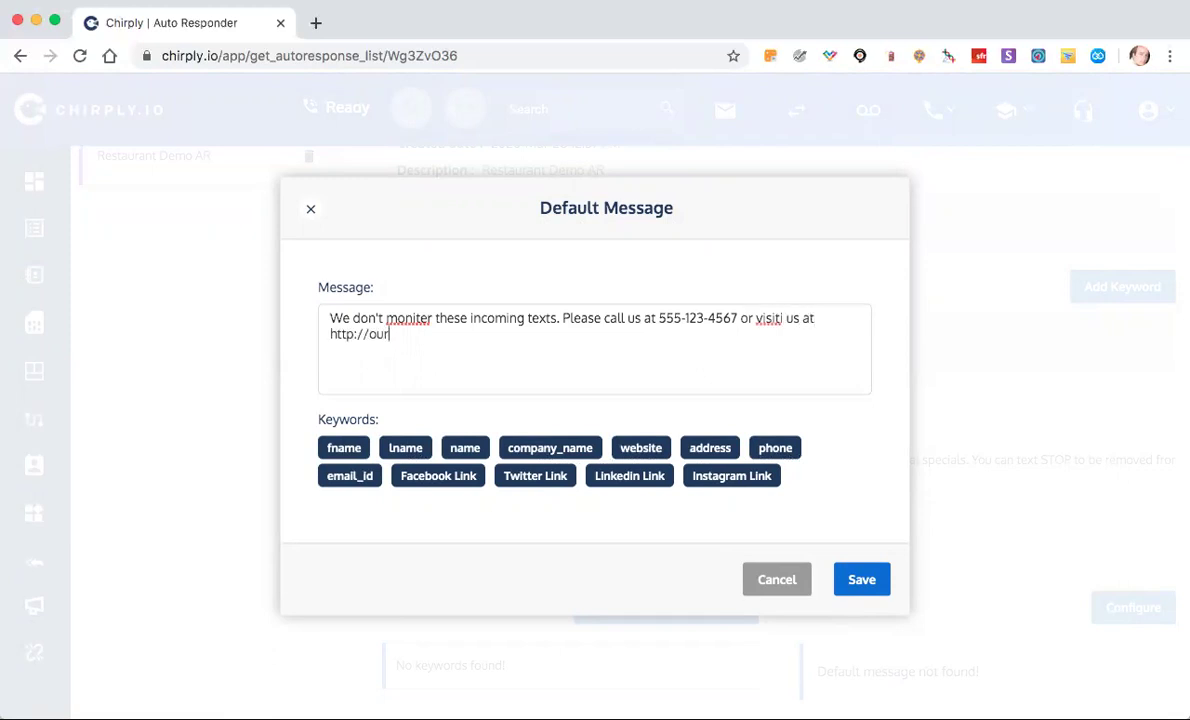
{"action": "type", "text": "website.com"}
Correct the default message's spelling to "monitor" and "visit", remove the word "these", and save the message.
{"action": "left_click", "coordinate": [424, 316]}
{"action": "key", "text": "BackSpace"}
{"action": "type", "text": "o"}
{"action": "left_click", "coordinate": [504, 342]}
{"action": "double_click", "coordinate": [459, 317]}
{"action": "key", "text": "BackSpace"}
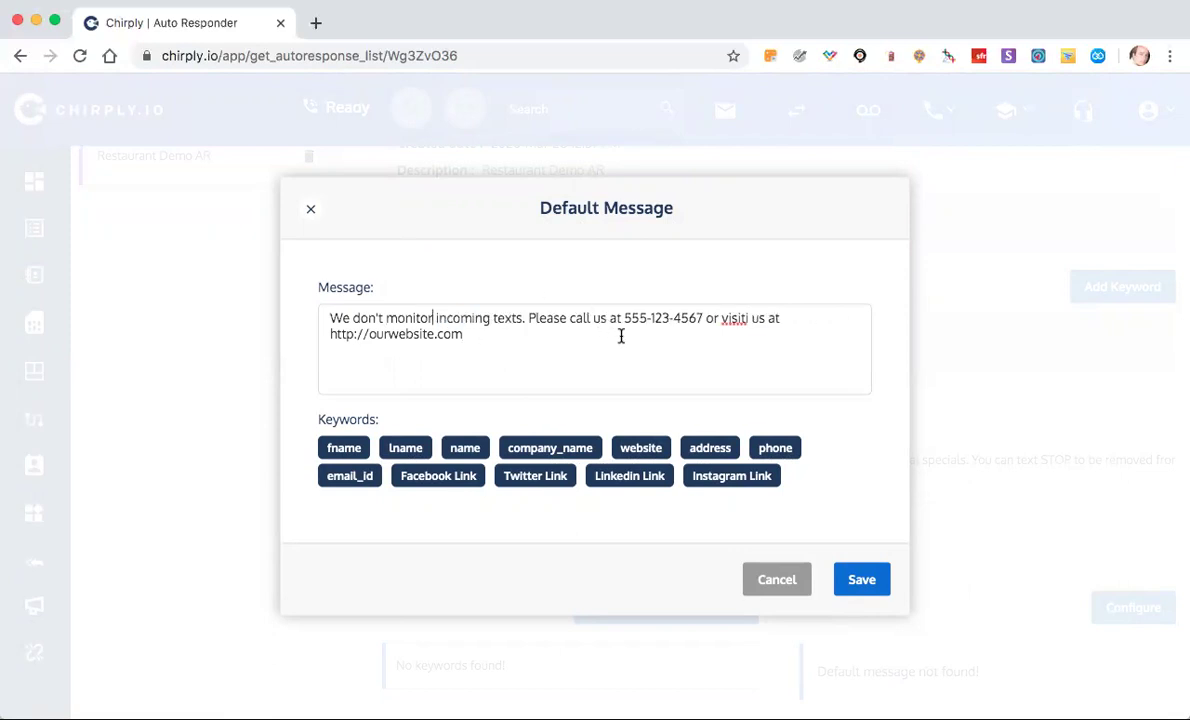
{"action": "left_click", "coordinate": [747, 318]}
{"action": "key", "text": "BackSpace"}
{"action": "key", "text": "BackSpace"}
{"action": "type", "text": "t"}
{"action": "left_click", "coordinate": [507, 350]}
{"action": "left_click", "coordinate": [862, 582]}
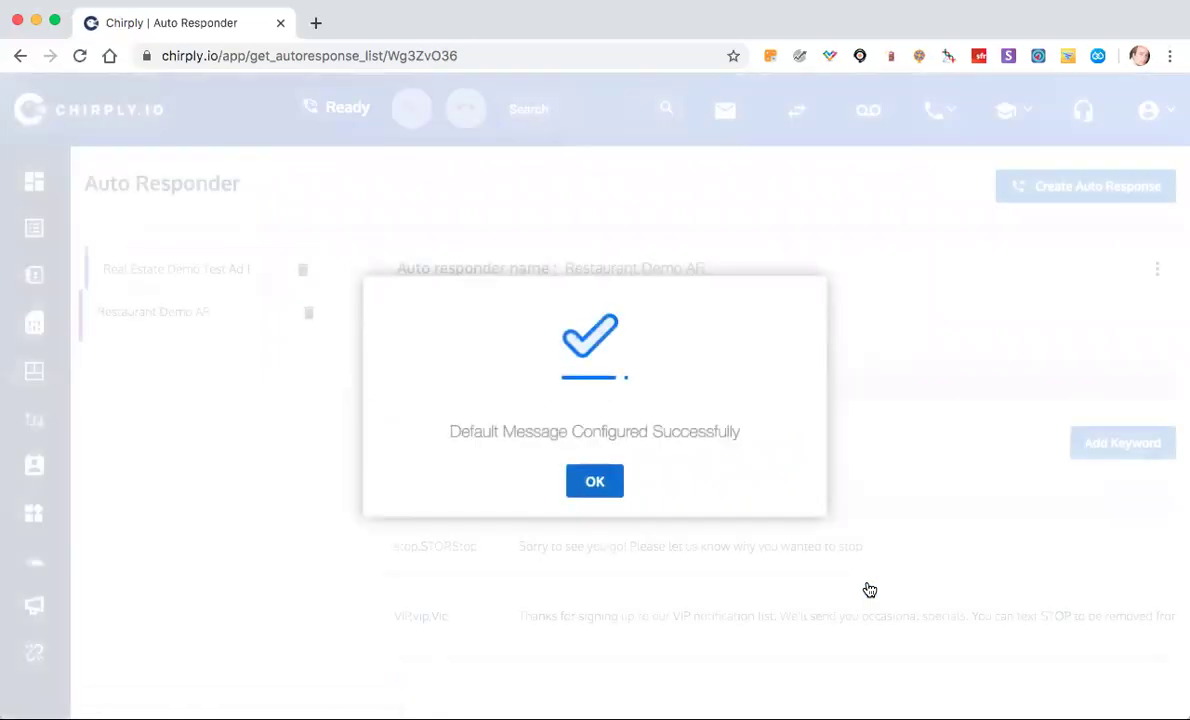
{"action": "left_click", "coordinate": [594, 481]}
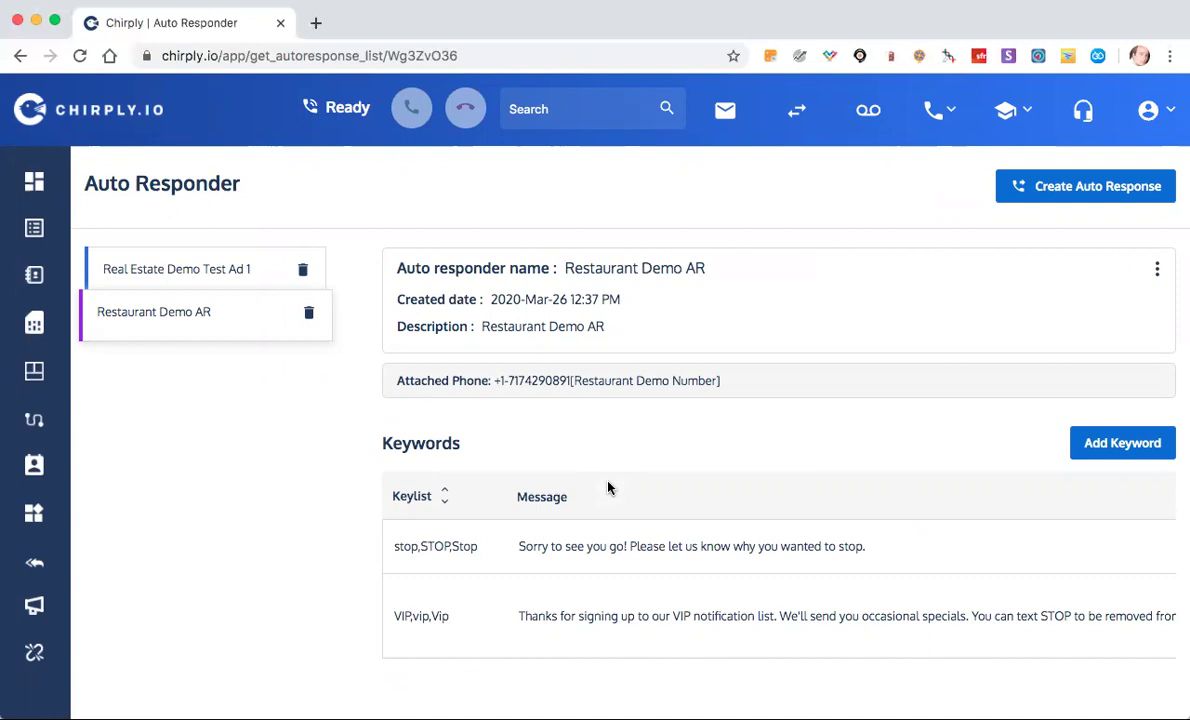
Review the auto responder's keyword entries and open the Restaurant Demo List to check its contacts.
{"action": "scroll", "coordinate": [608, 487], "scroll_direction": "down", "scroll_amount": 3}
{"action": "scroll", "coordinate": [608, 487], "scroll_direction": "up", "scroll_amount": 3}
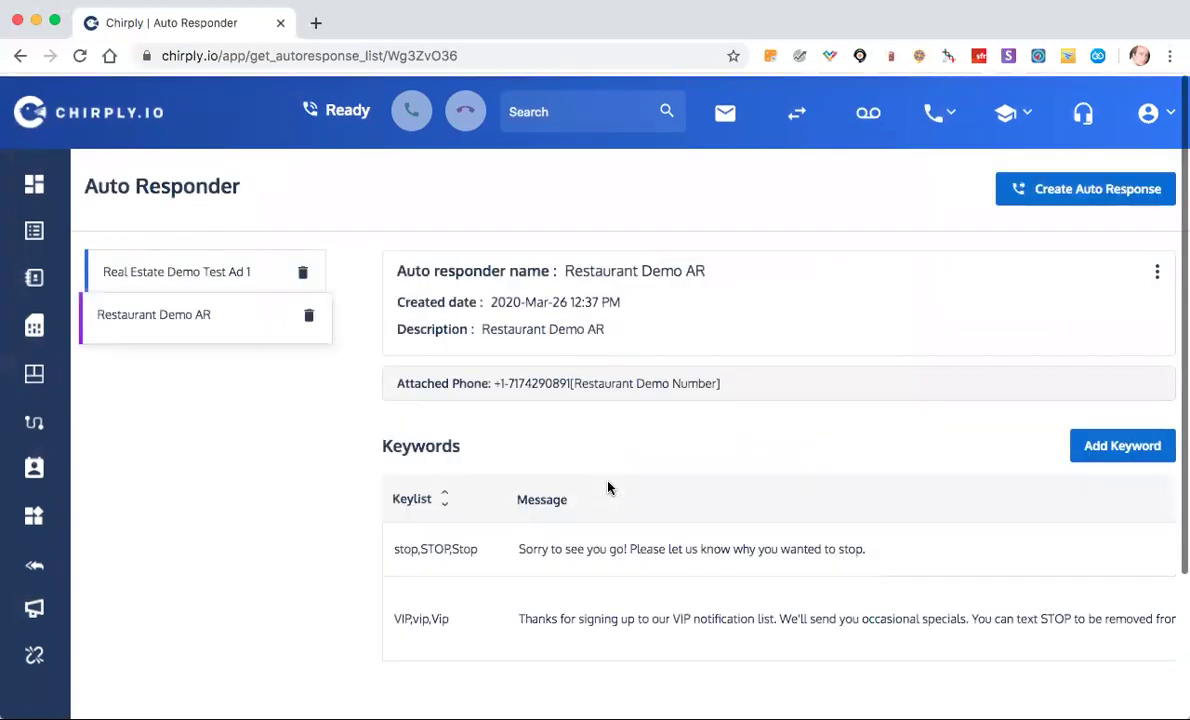
{"action": "mouse_move", "coordinate": [30, 228]}
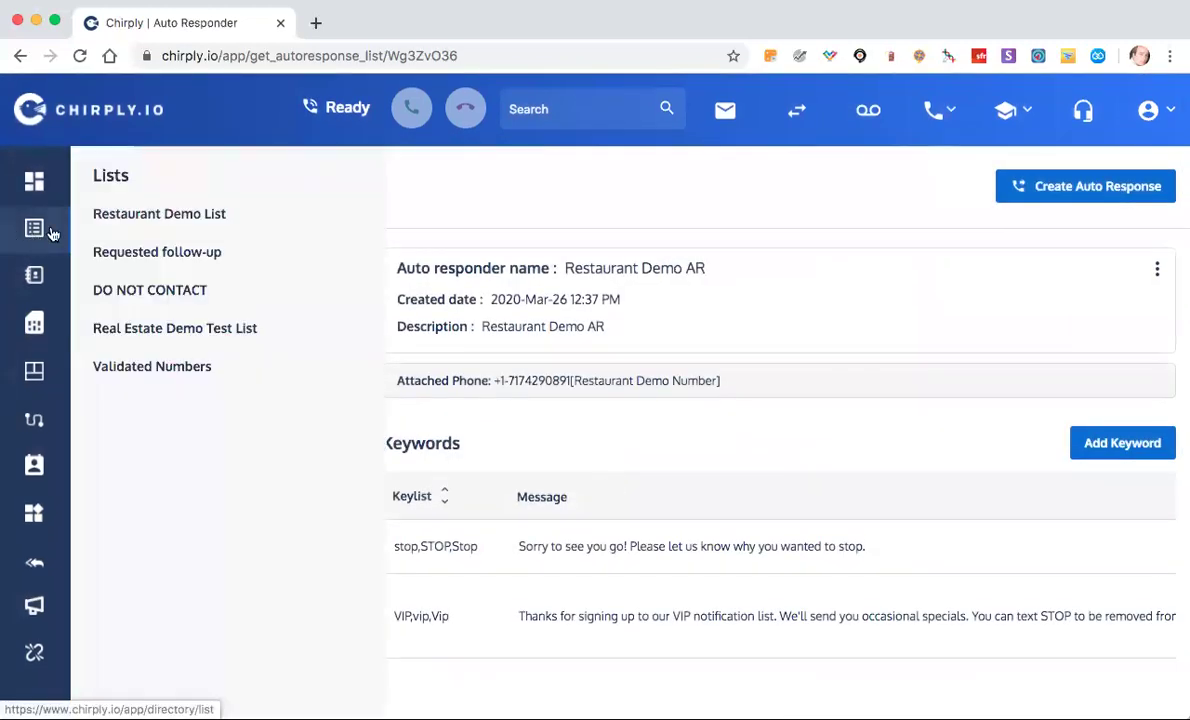
{"action": "left_click", "coordinate": [160, 215]}
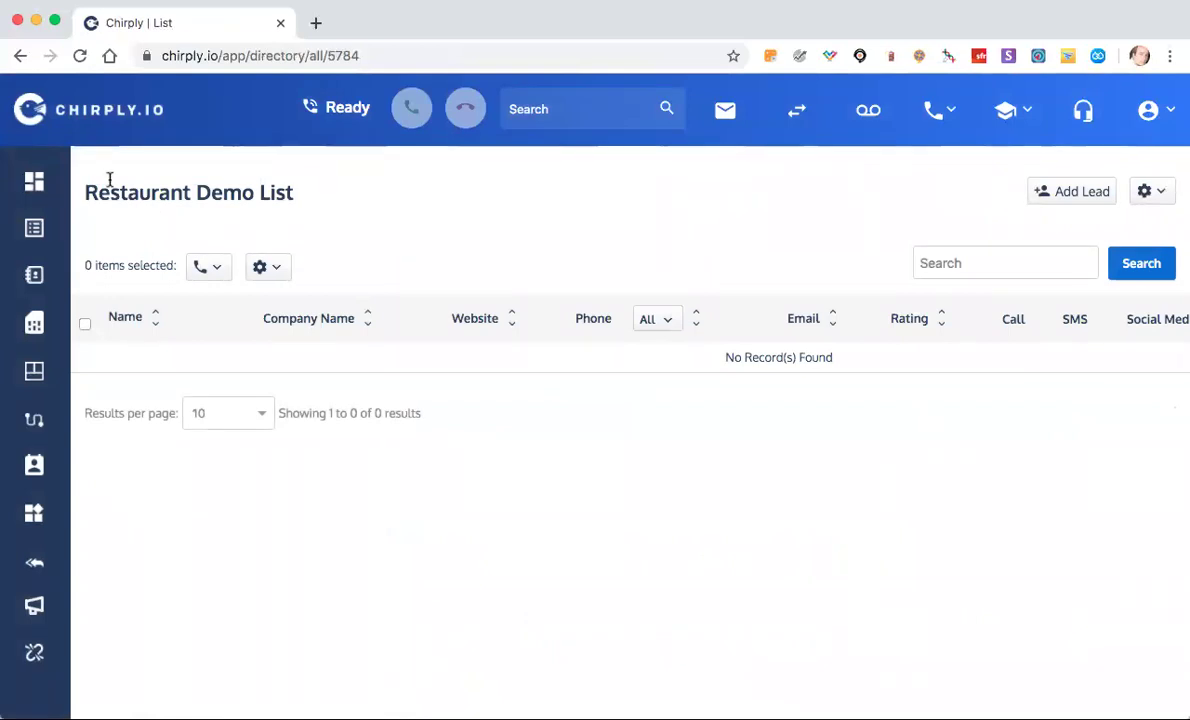
Look up the restaurant demo number in Number Management and reopen the Restaurant Demo List to check for new contacts.
{"action": "mouse_move", "coordinate": [32, 232]}
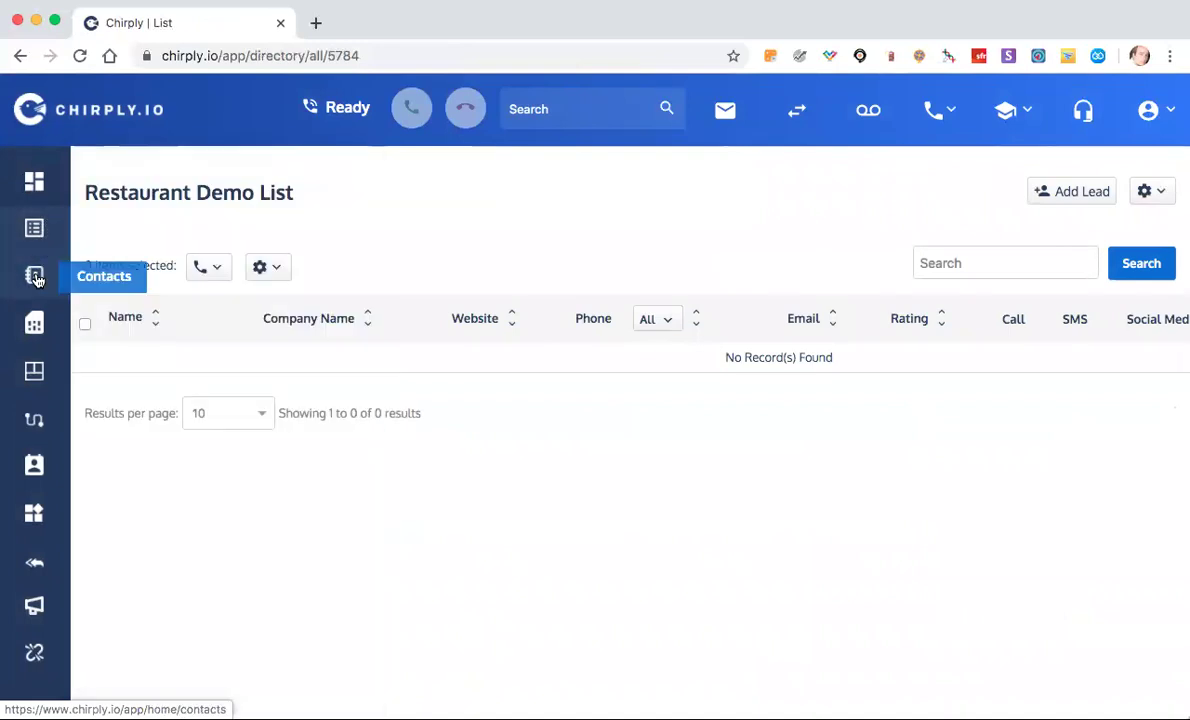
{"action": "left_click", "coordinate": [36, 320]}
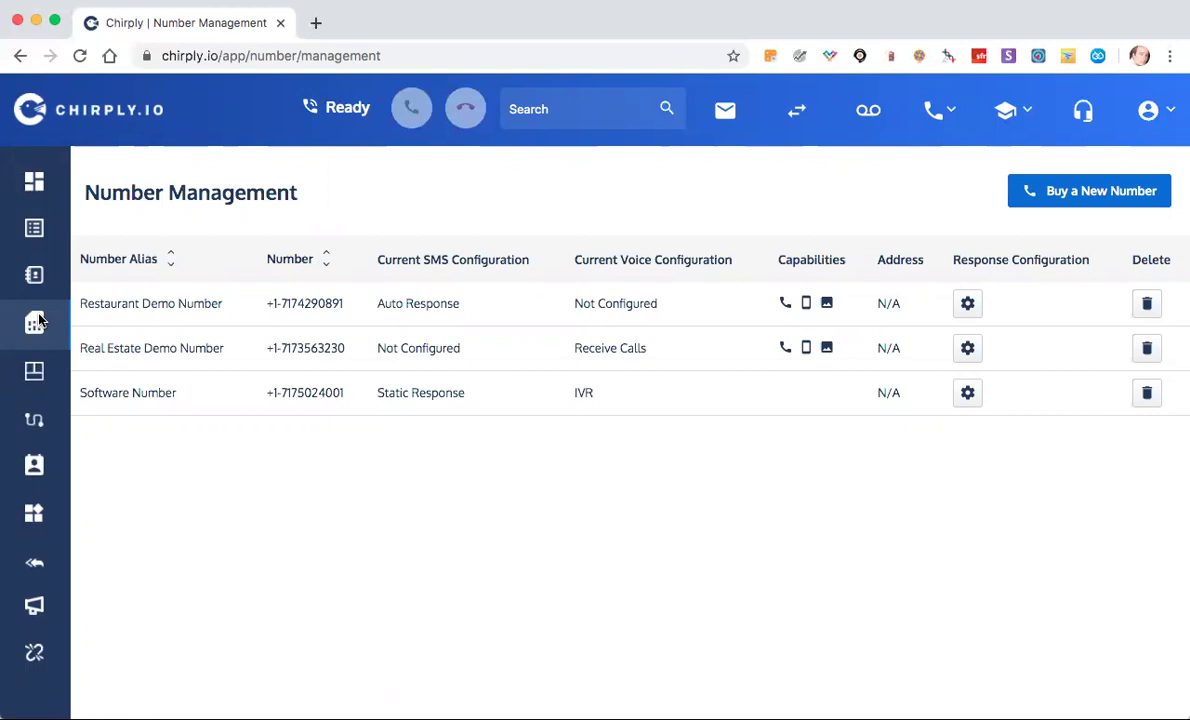
{"action": "left_click", "coordinate": [34, 229]}
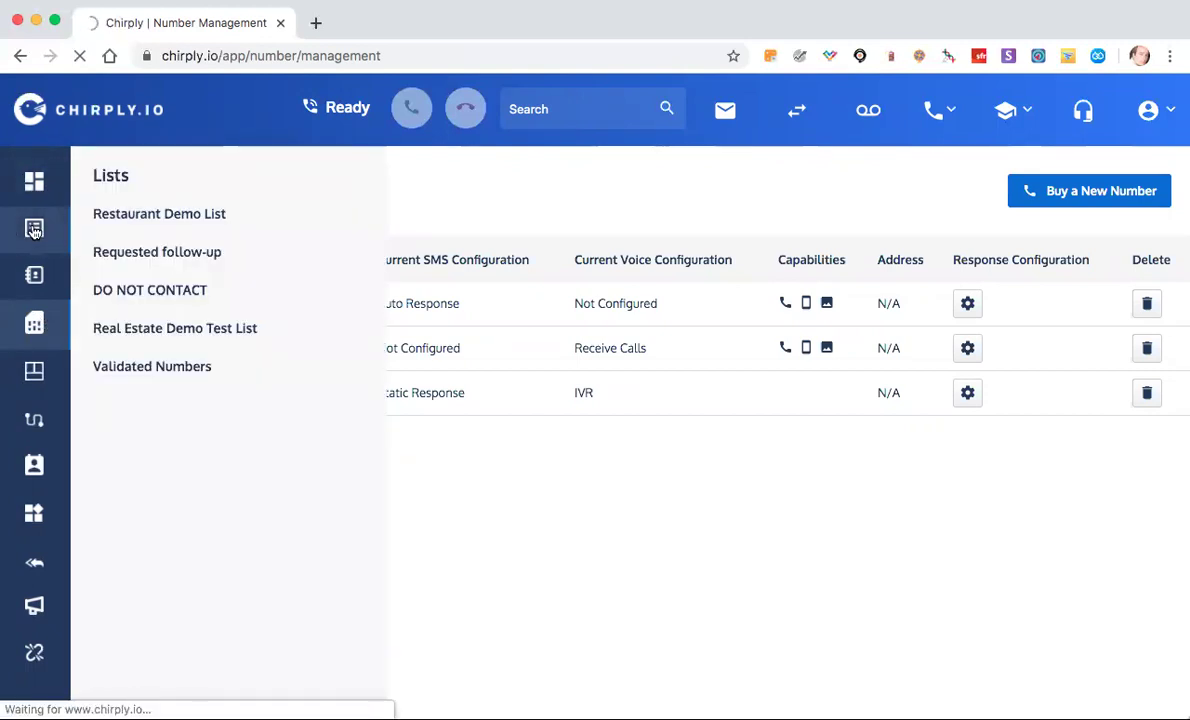
{"action": "left_click", "coordinate": [116, 216]}
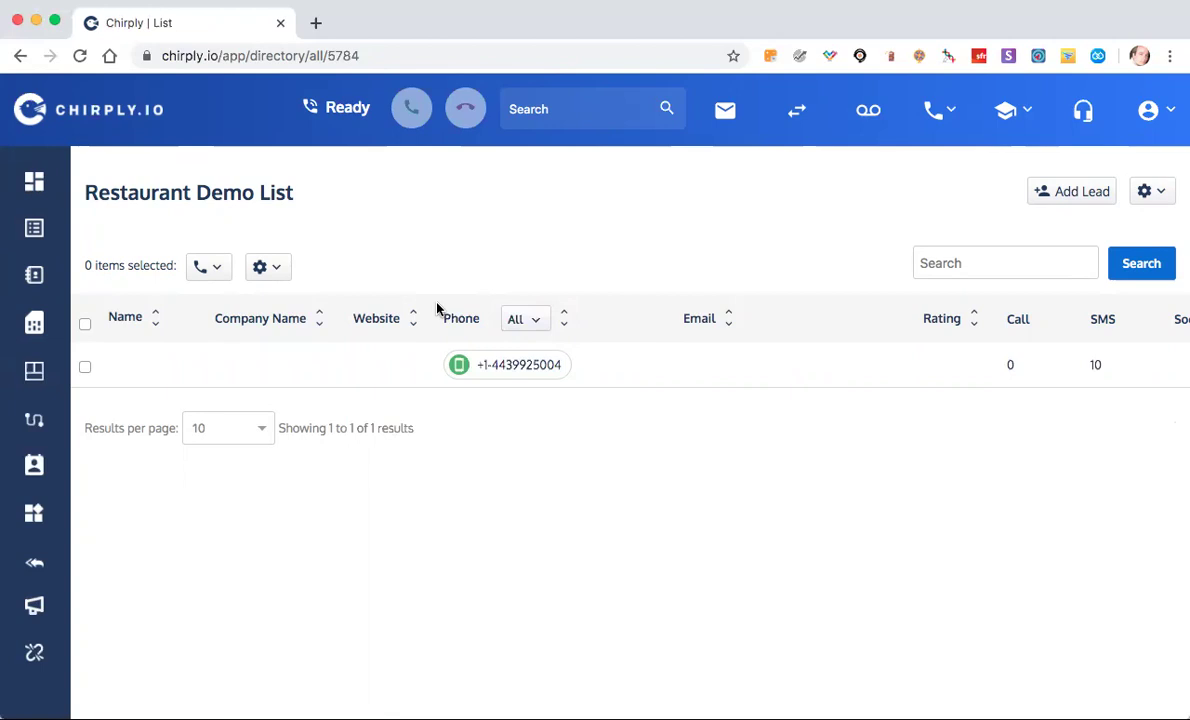
Select all contacts in the Restaurant Demo List and start a text message to them.
{"action": "left_click", "coordinate": [84, 323]}
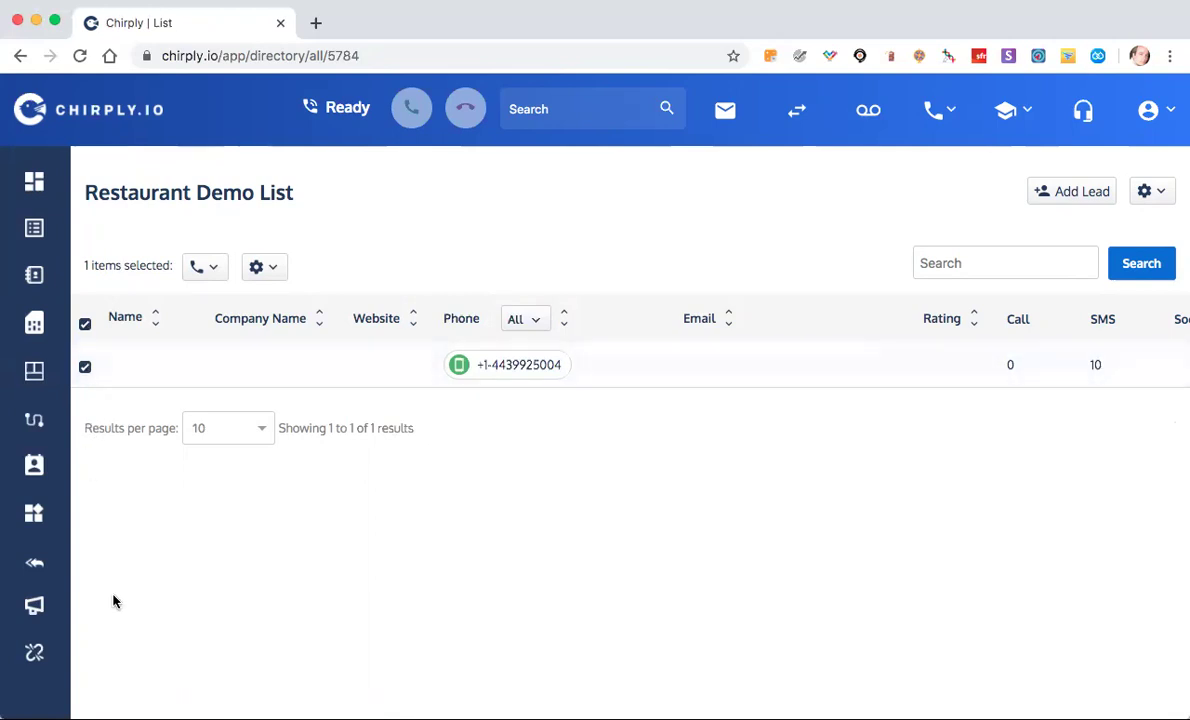
{"action": "left_click", "coordinate": [200, 267]}
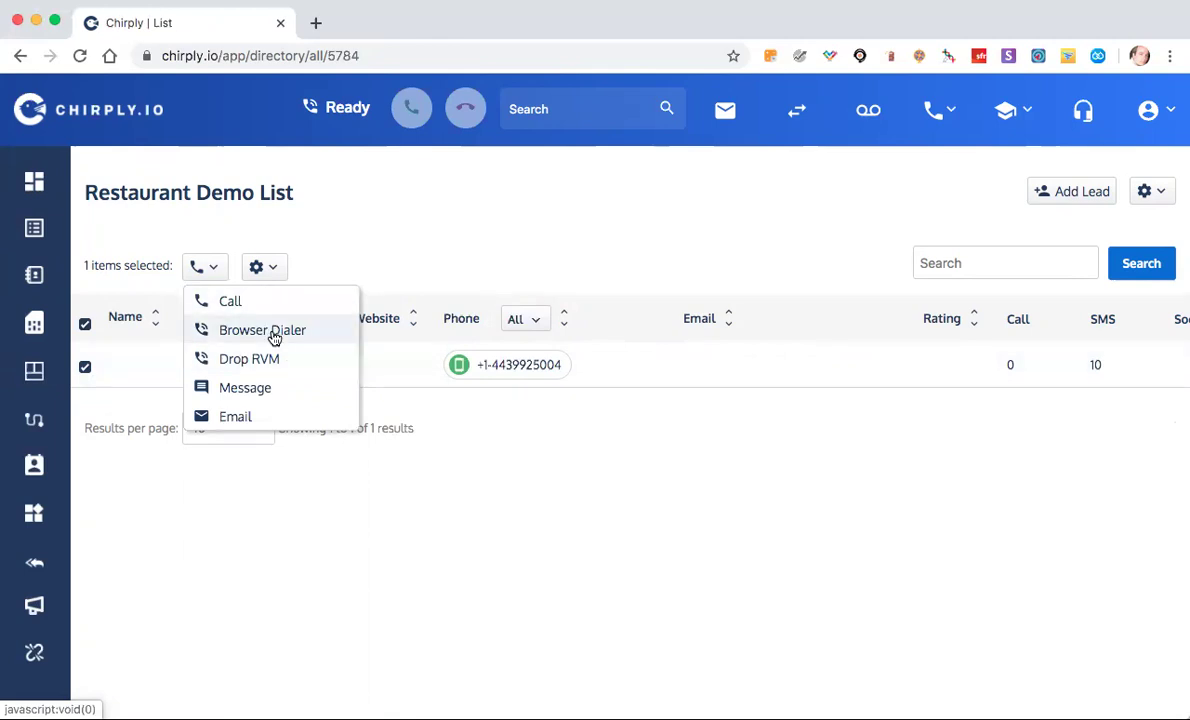
{"action": "left_click", "coordinate": [242, 389]}
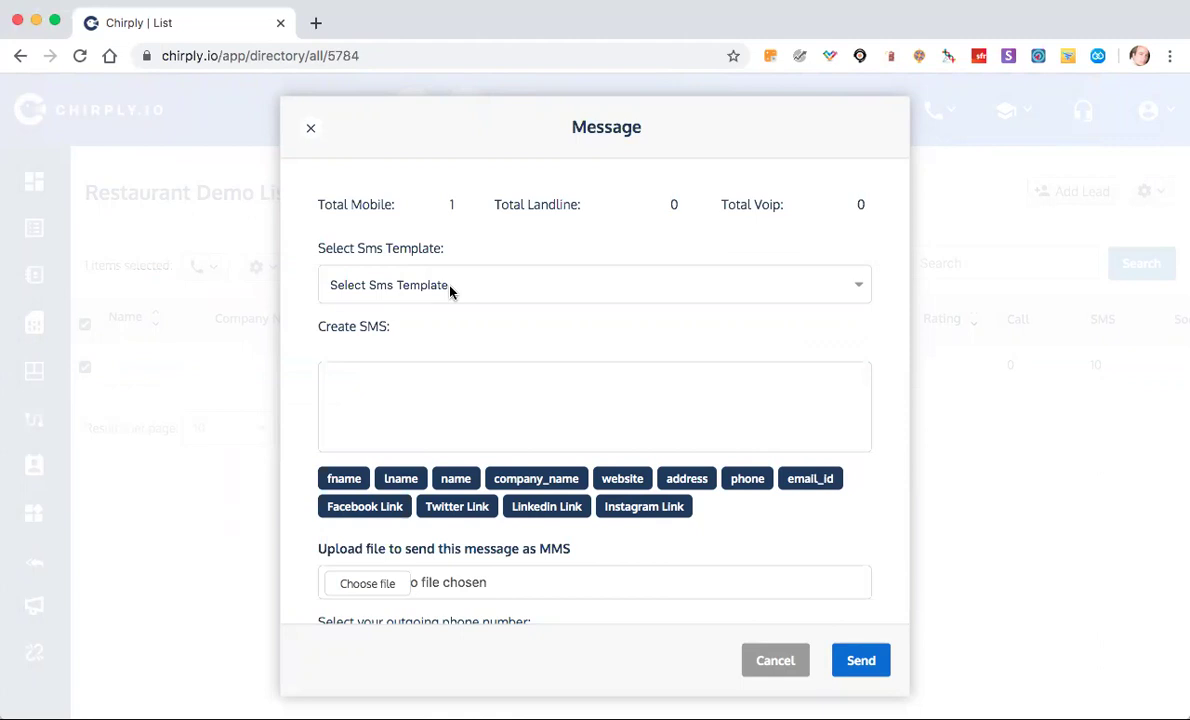
Begin the SMS text with "HI! Happy Thursday! Just wanted to let you know", correcting the misspelled words.
{"action": "left_click", "coordinate": [391, 396]}
{"action": "type", "text": "HI"}
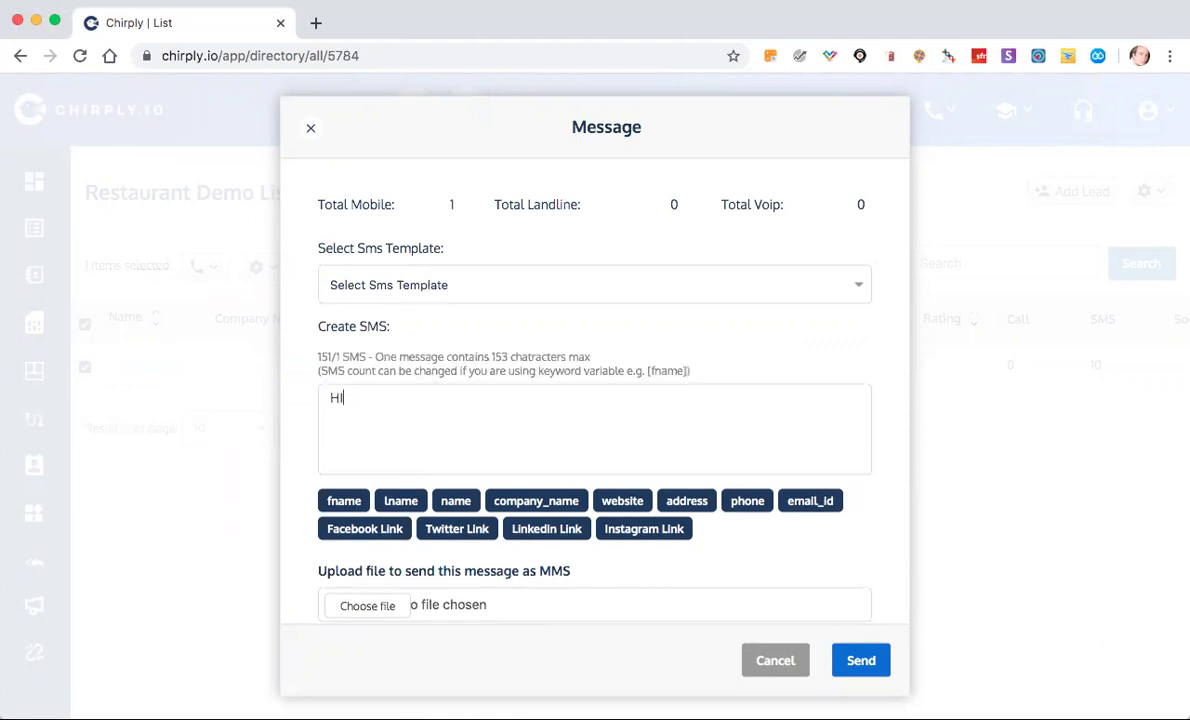
{"action": "type", "text": "! Happy T"}
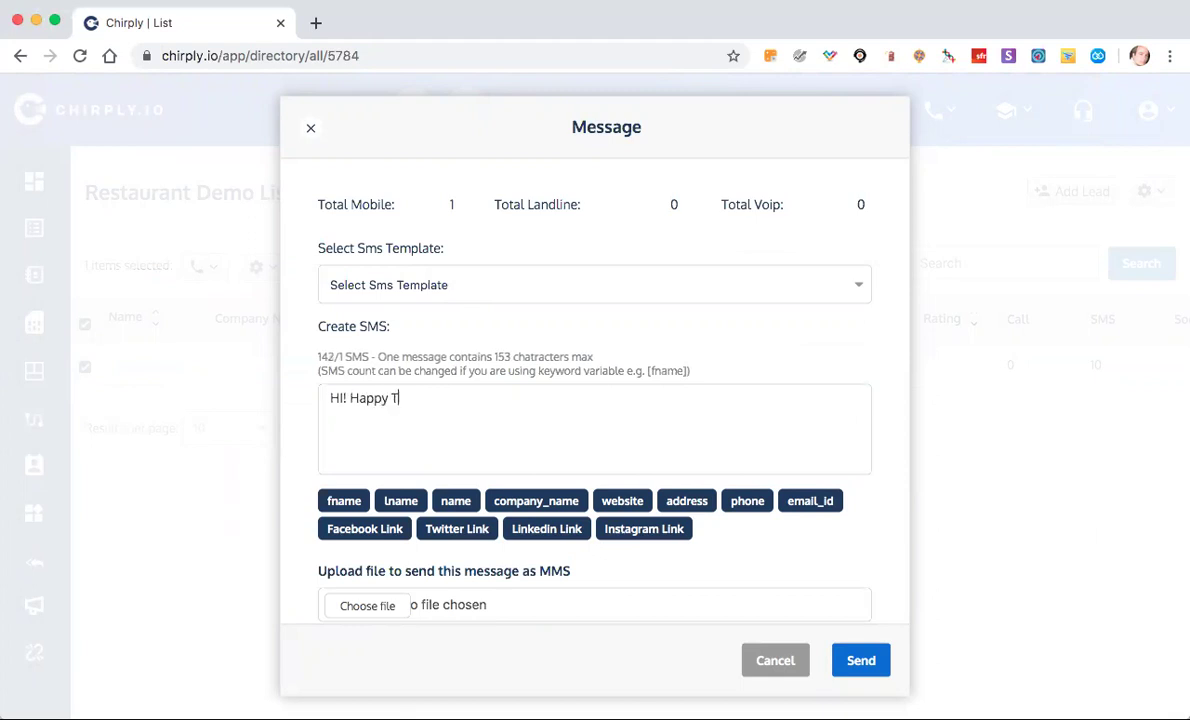
{"action": "type", "text": "hursday! "}
{"action": "type", "text": "Jus"}
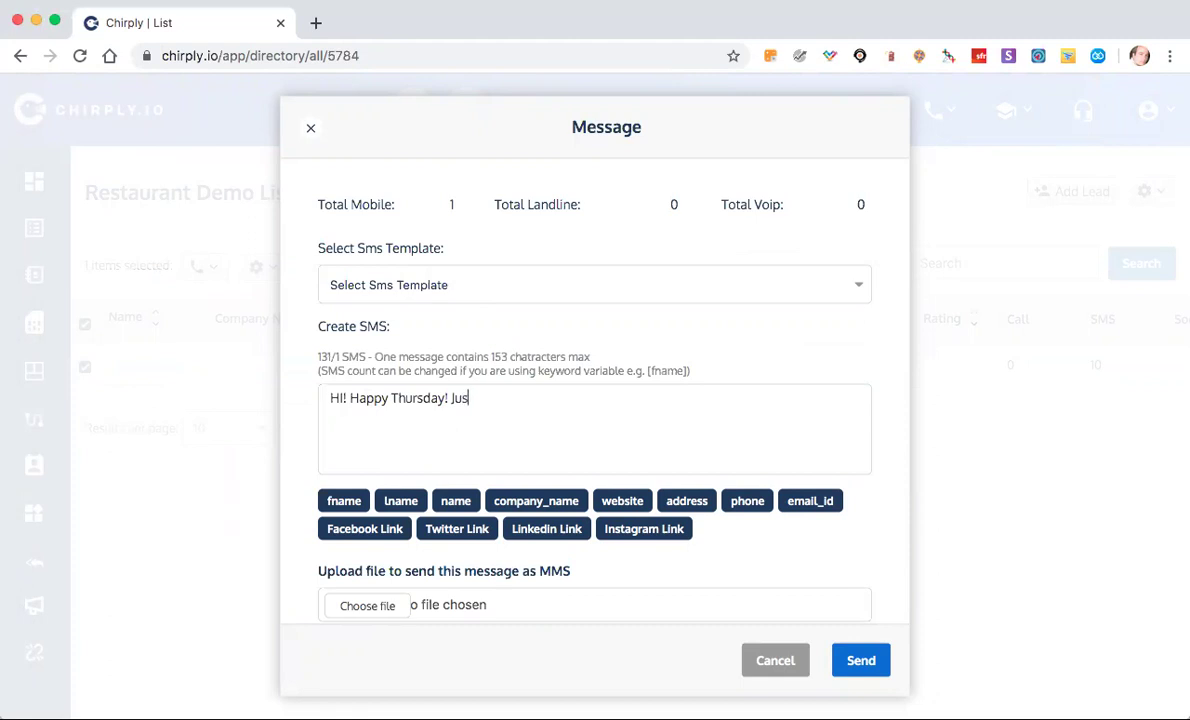
{"action": "type", "text": "t wnated ot let yiou know"}
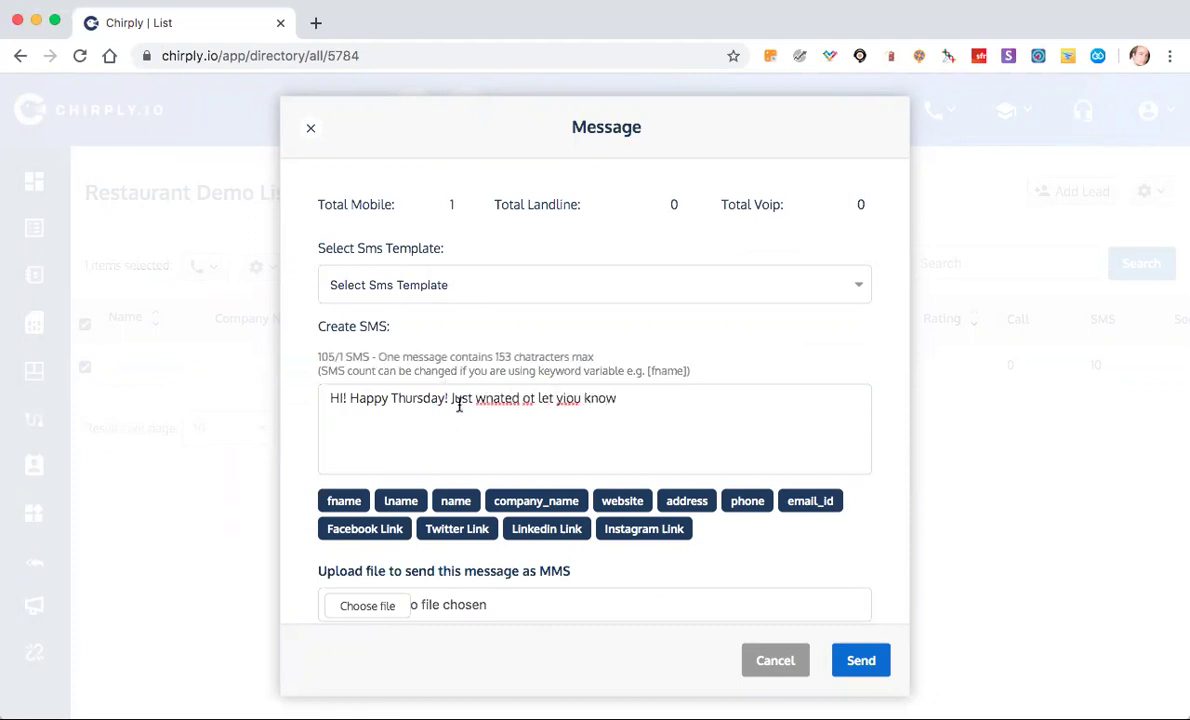
{"action": "double_click", "coordinate": [497, 398]}
{"action": "type", "text": "wanted"}
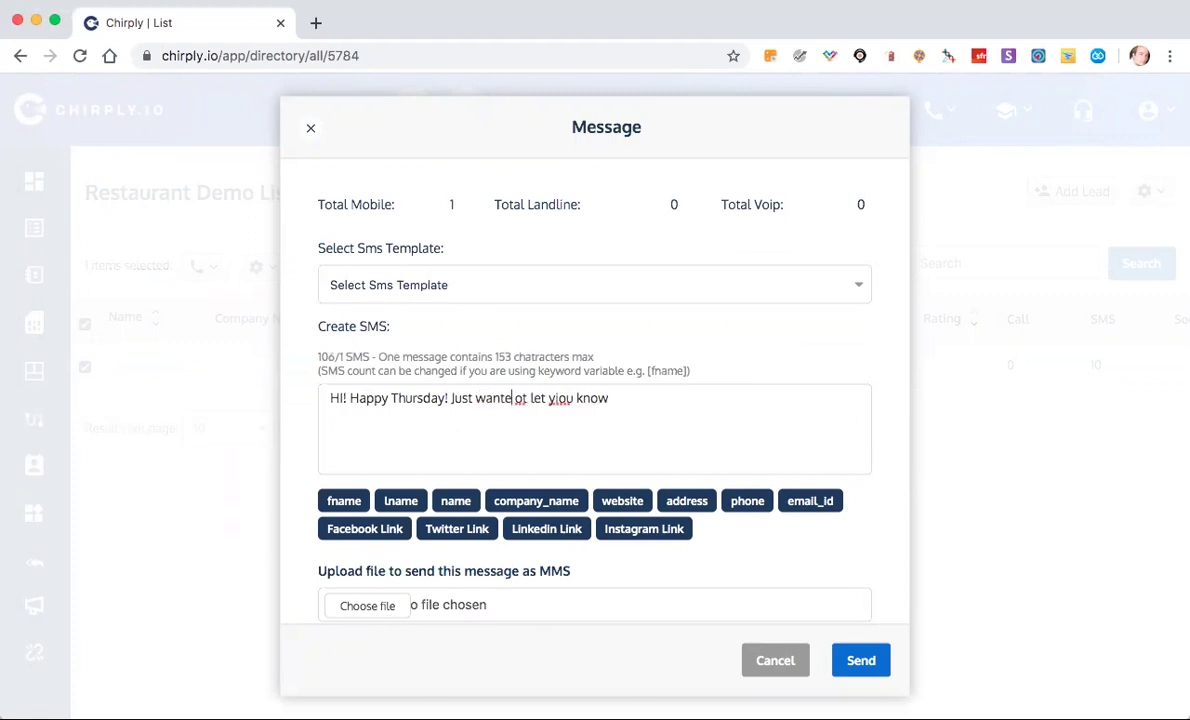
{"action": "double_click", "coordinate": [528, 398]}
{"action": "type", "text": "to"}
{"action": "left_click", "coordinate": [567, 400]}
{"action": "key", "text": "BackSpace"}
Complete the SMS with "we have veggie subs half price today!" and a sentence giving the phone number to call to place an order.
{"action": "key", "text": "End"}
{"action": "type", "text": "we ha"}
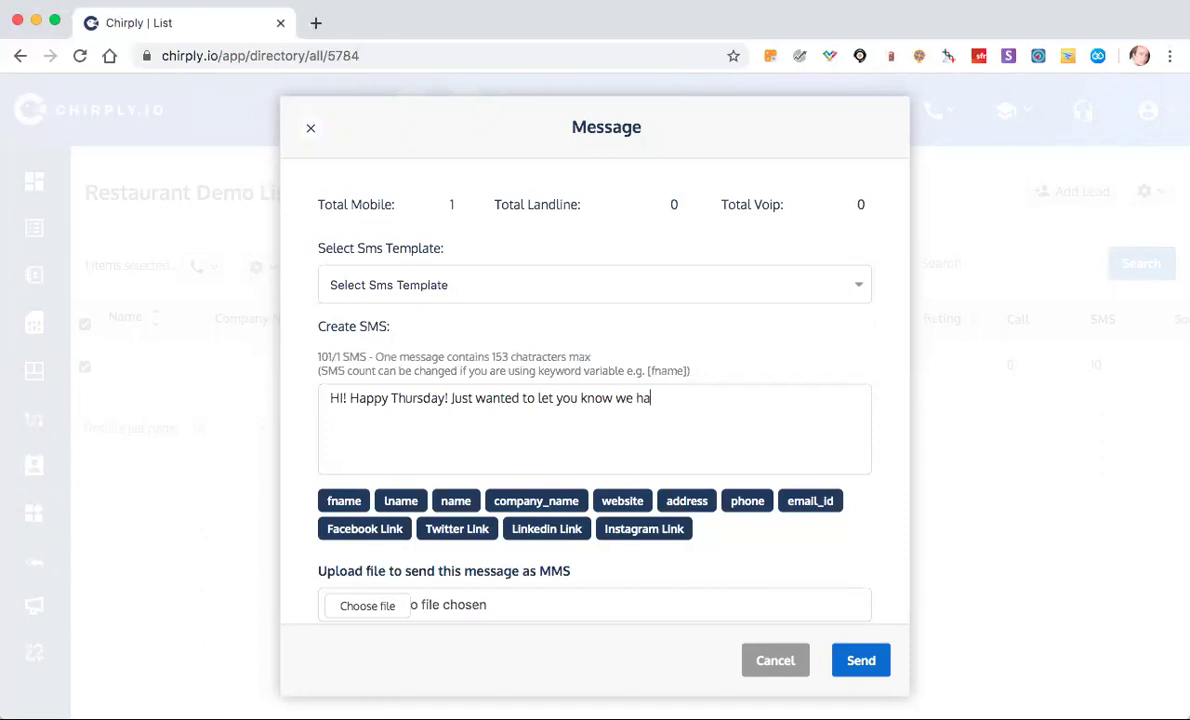
{"action": "type", "text": "ve veggie "}
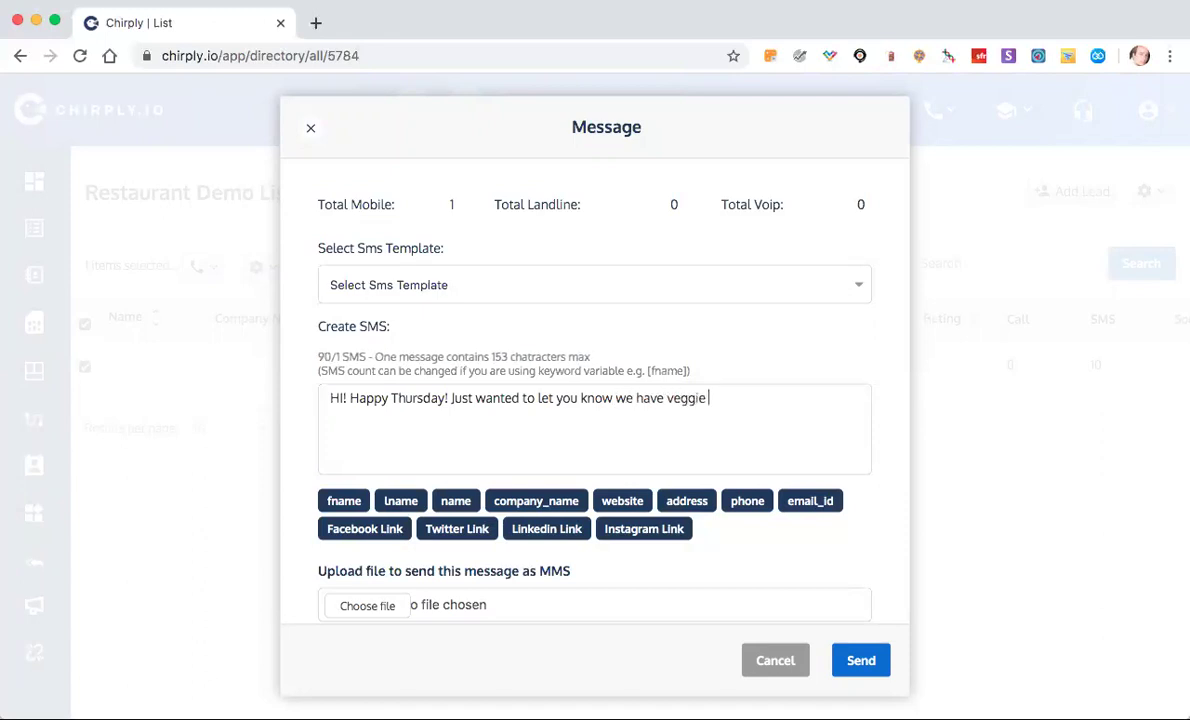
{"action": "type", "text": "subs hal"}
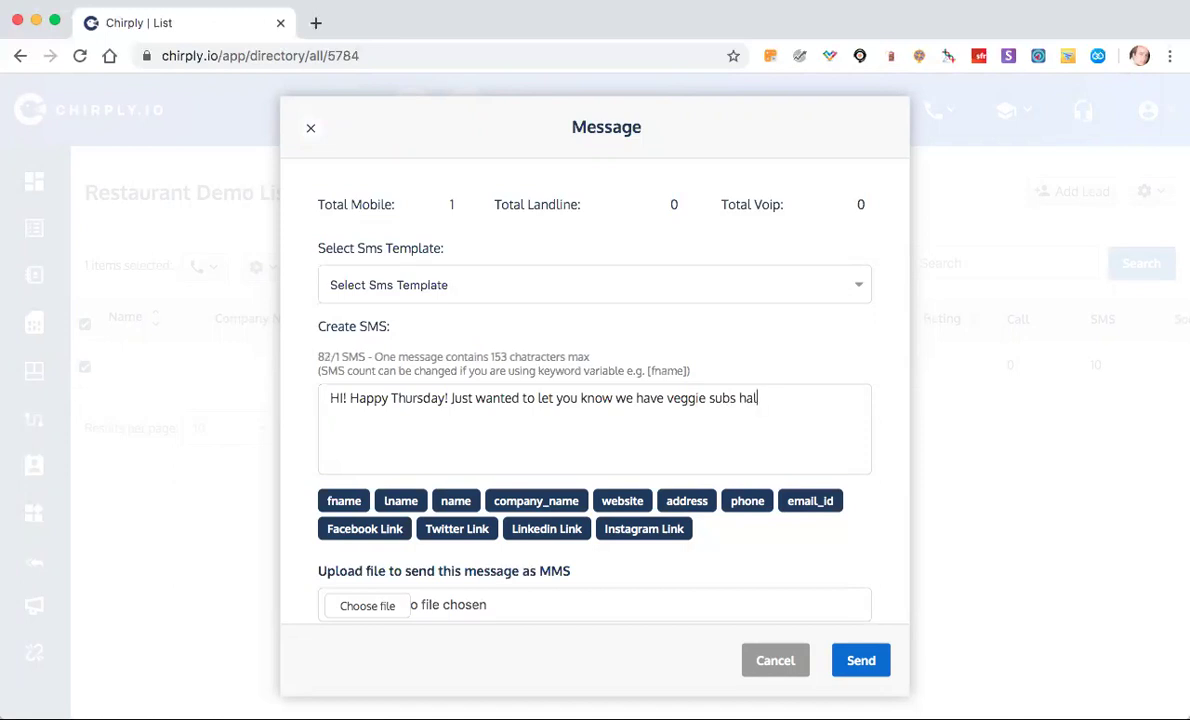
{"action": "type", "text": "f price today!"}
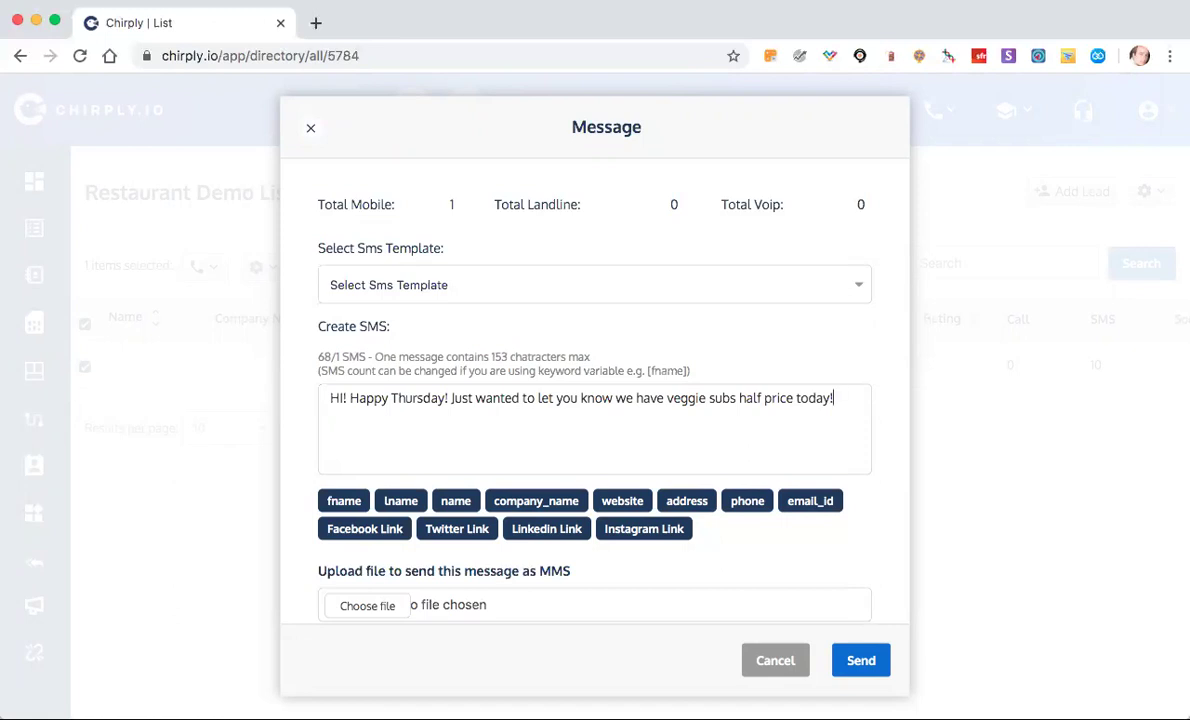
{"action": "type", "text": " Call 555-123-4567 to place your order"}
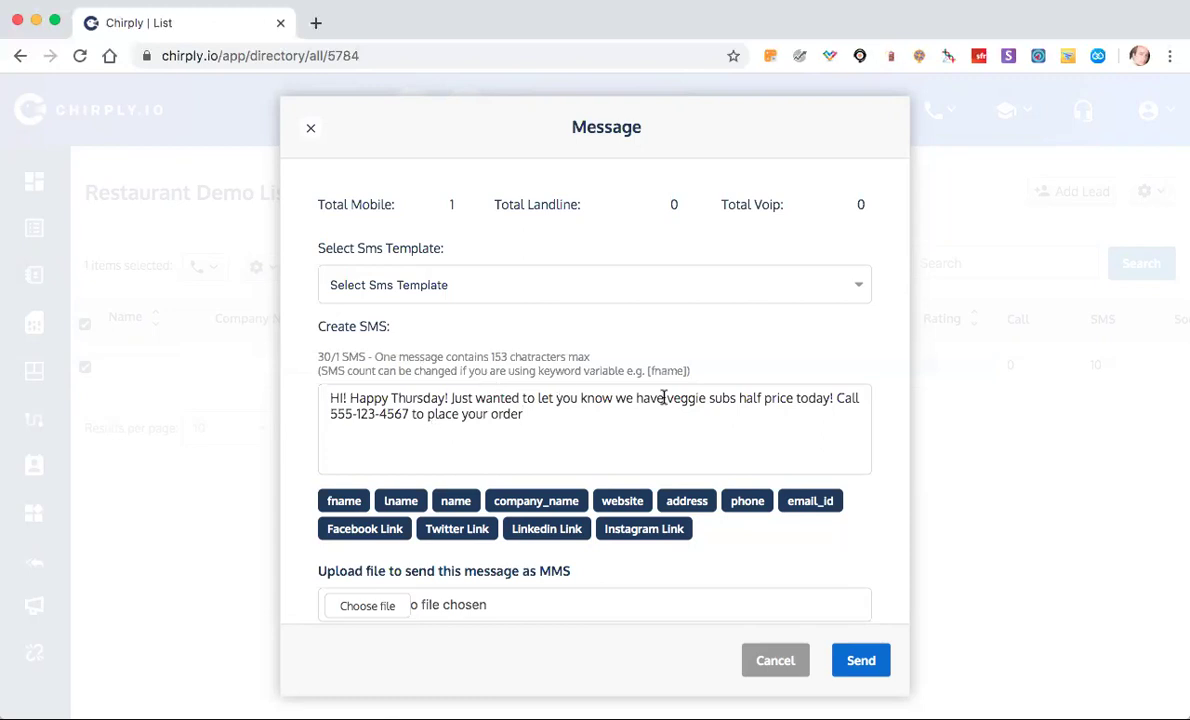
{"action": "left_click_drag", "start_coordinate": [665, 398], "coordinate": [793, 400]}
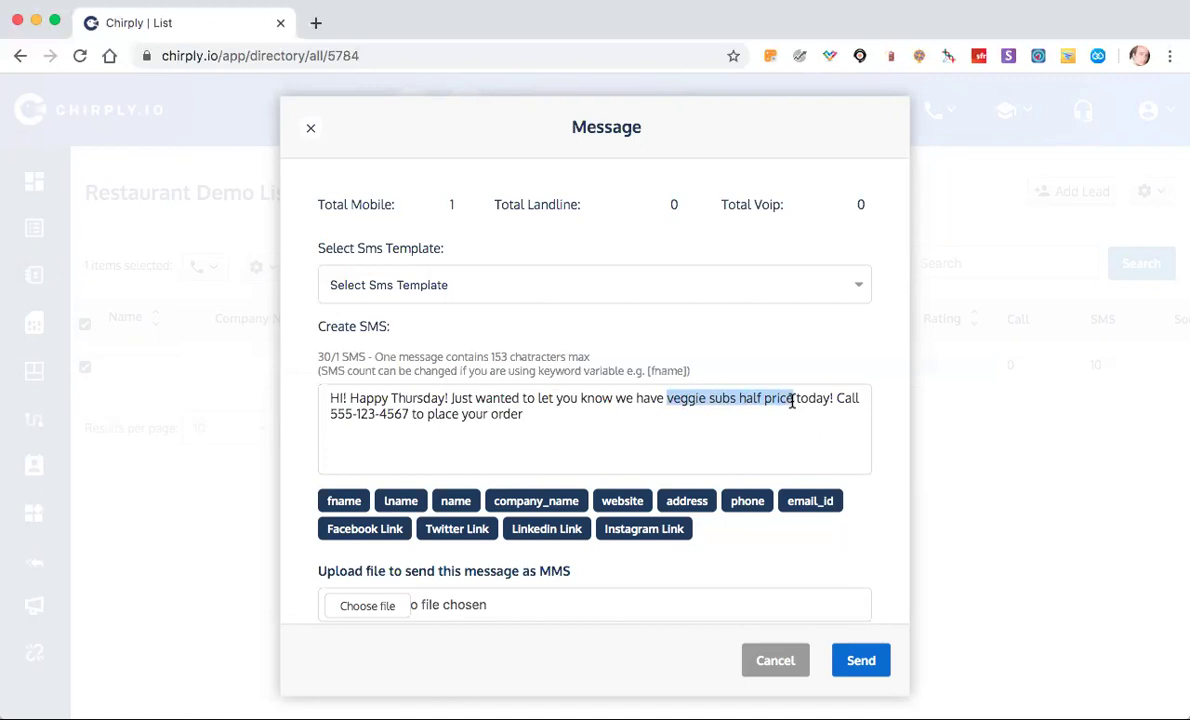
{"action": "scroll", "coordinate": [770, 405], "scroll_direction": "down", "scroll_amount": 3}
{"action": "scroll", "coordinate": [768, 406], "scroll_direction": "up", "scroll_amount": 3}
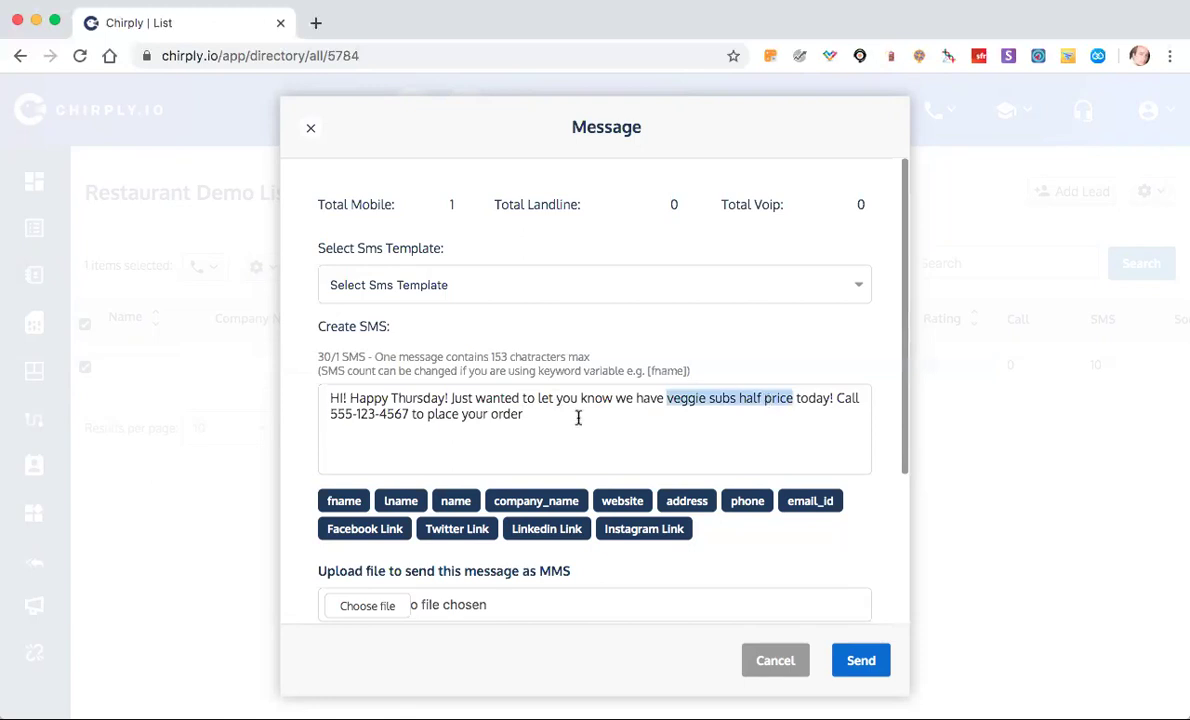
{"action": "left_click", "coordinate": [560, 417]}
{"action": "type", "text": "."}
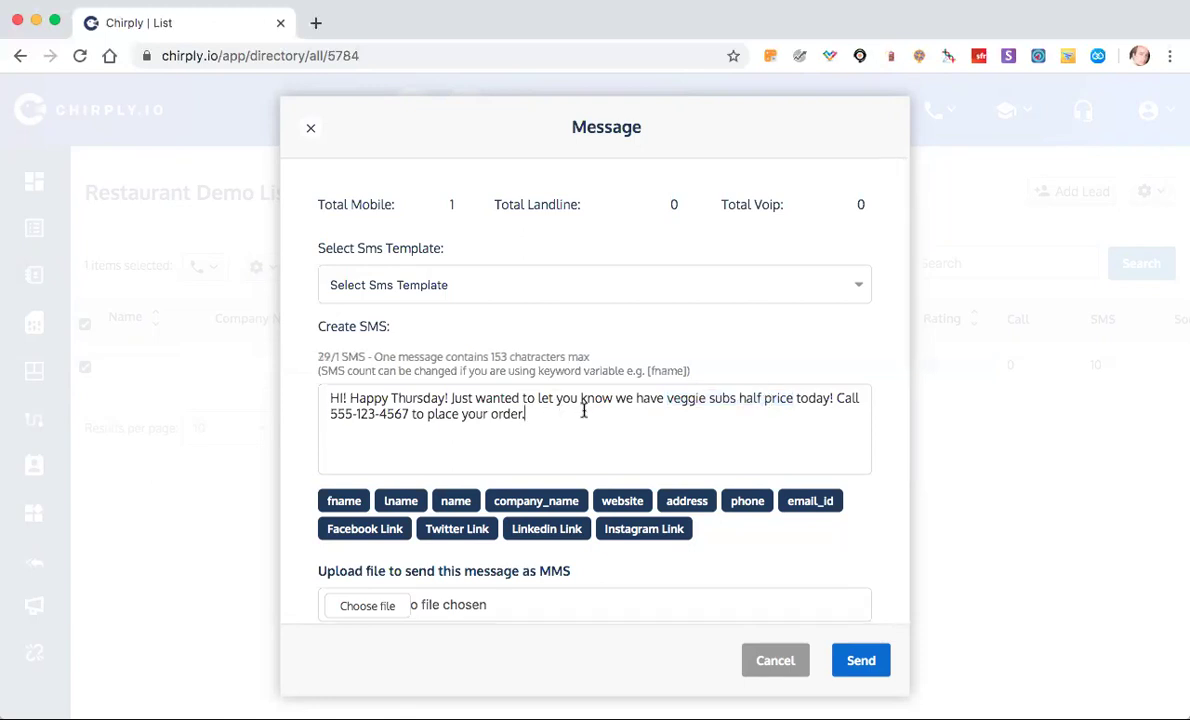
Choose Restaurant Demo Number as the outgoing number, confirm permission to contact these persons, and send the SMS immediately.
{"action": "scroll", "coordinate": [385, 412], "scroll_direction": "down", "scroll_amount": 3}
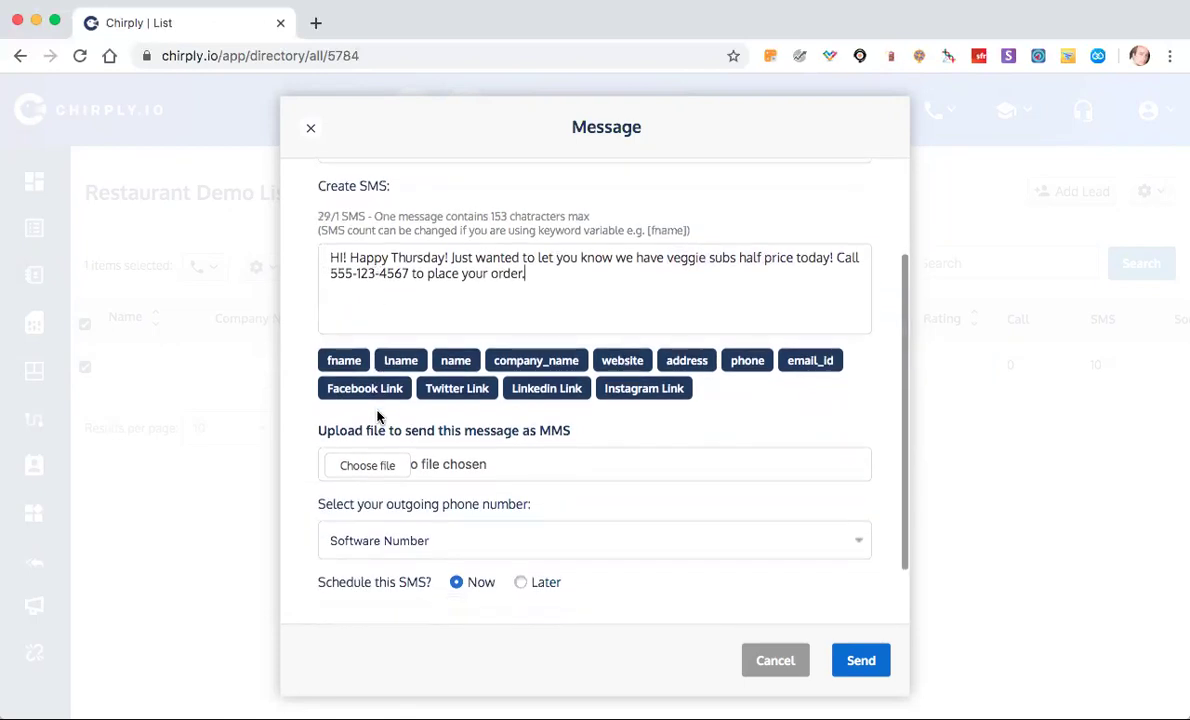
{"action": "scroll", "coordinate": [378, 416], "scroll_direction": "down", "scroll_amount": 2}
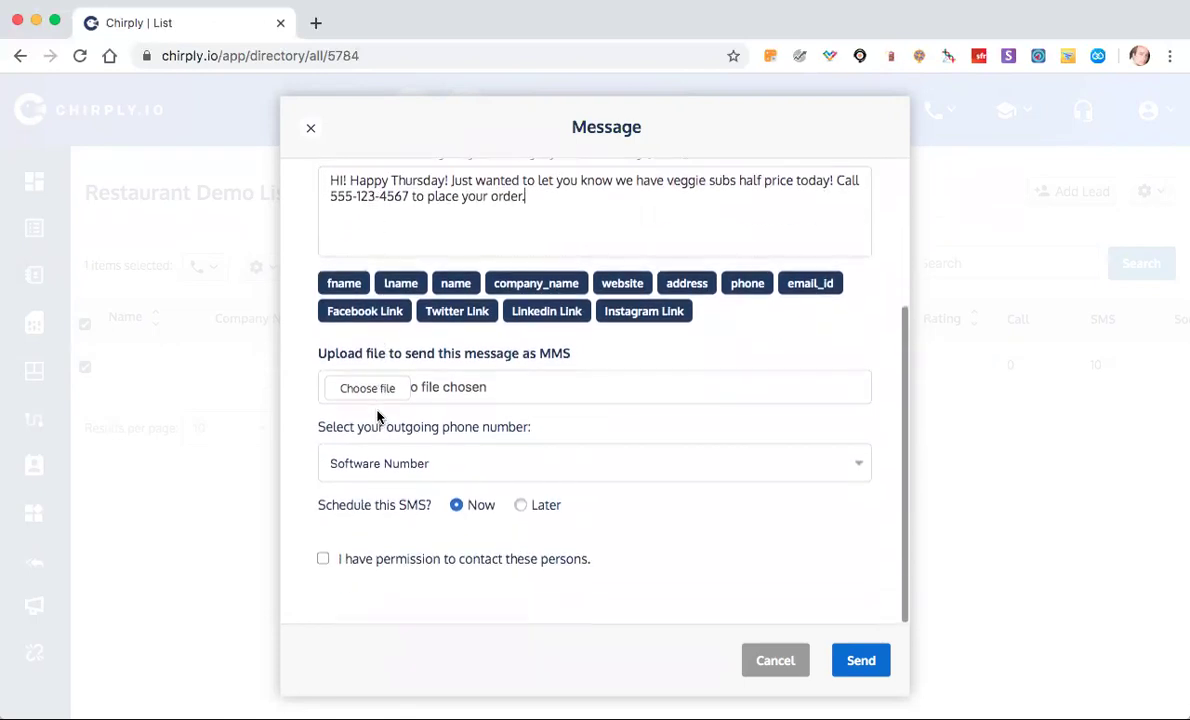
{"action": "left_click", "coordinate": [378, 476]}
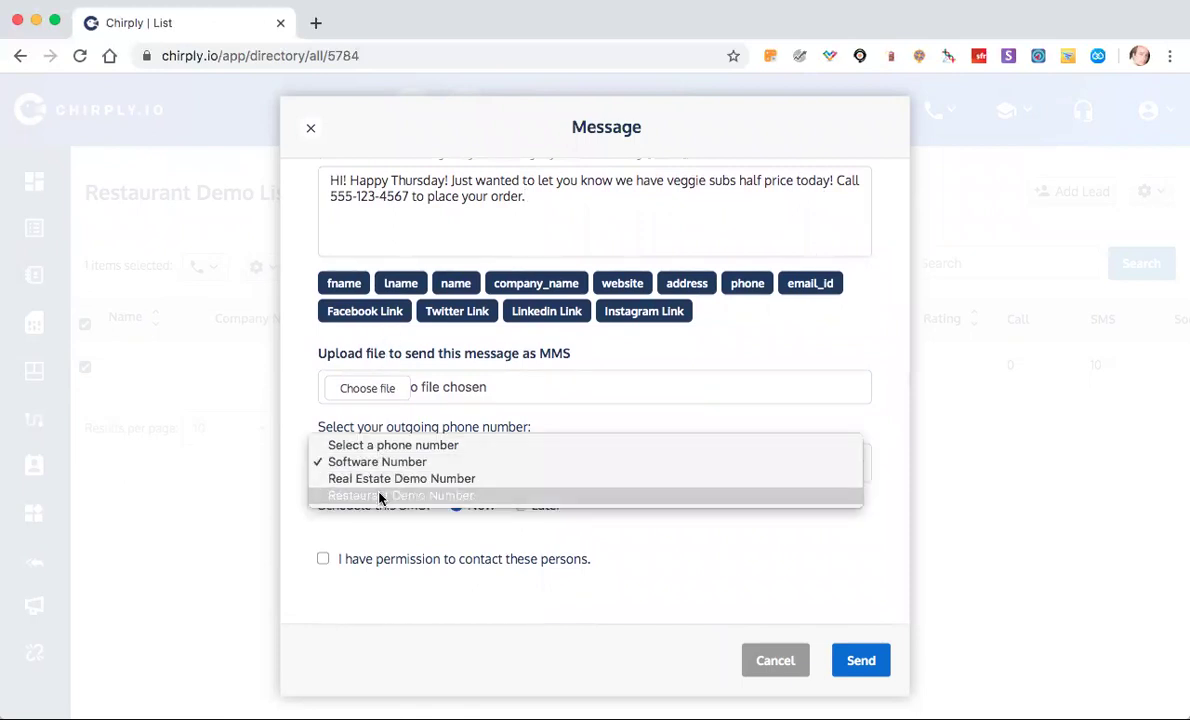
{"action": "left_click", "coordinate": [380, 496]}
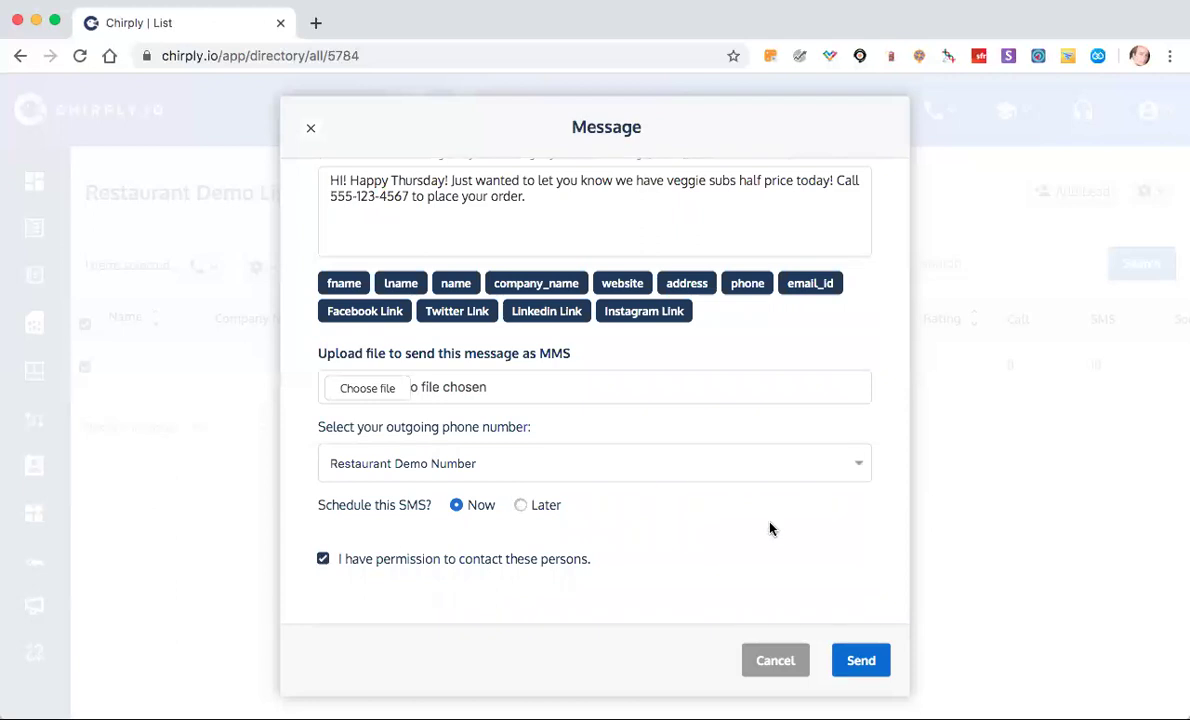
{"action": "left_click", "coordinate": [857, 661]}
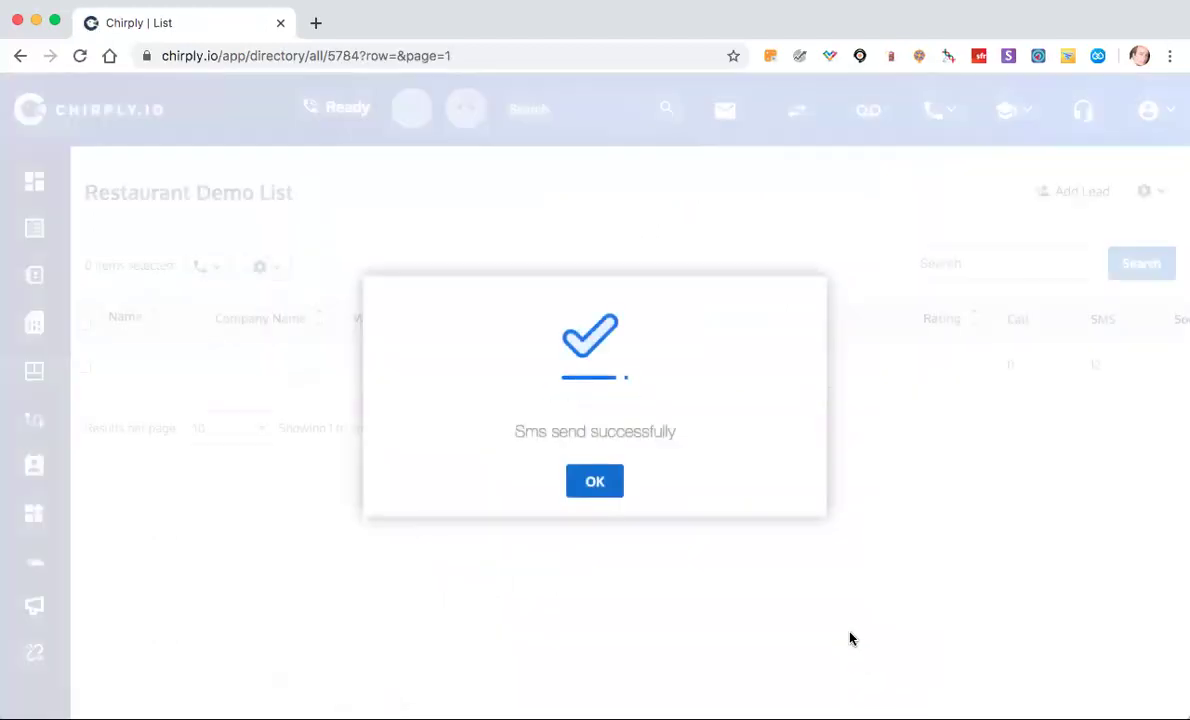
Dismiss the send confirmation and check the listed contact's inbox conversation for the promotional SMS.
{"action": "left_click", "coordinate": [602, 491]}
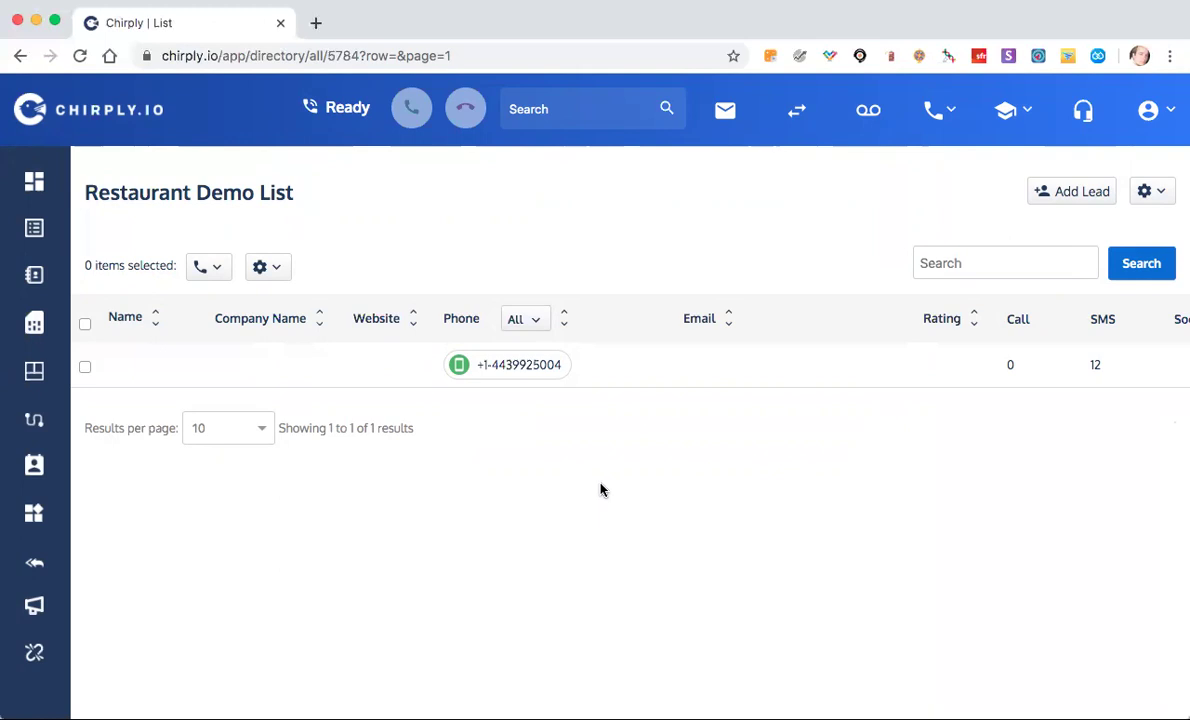
{"action": "left_click", "coordinate": [527, 375]}
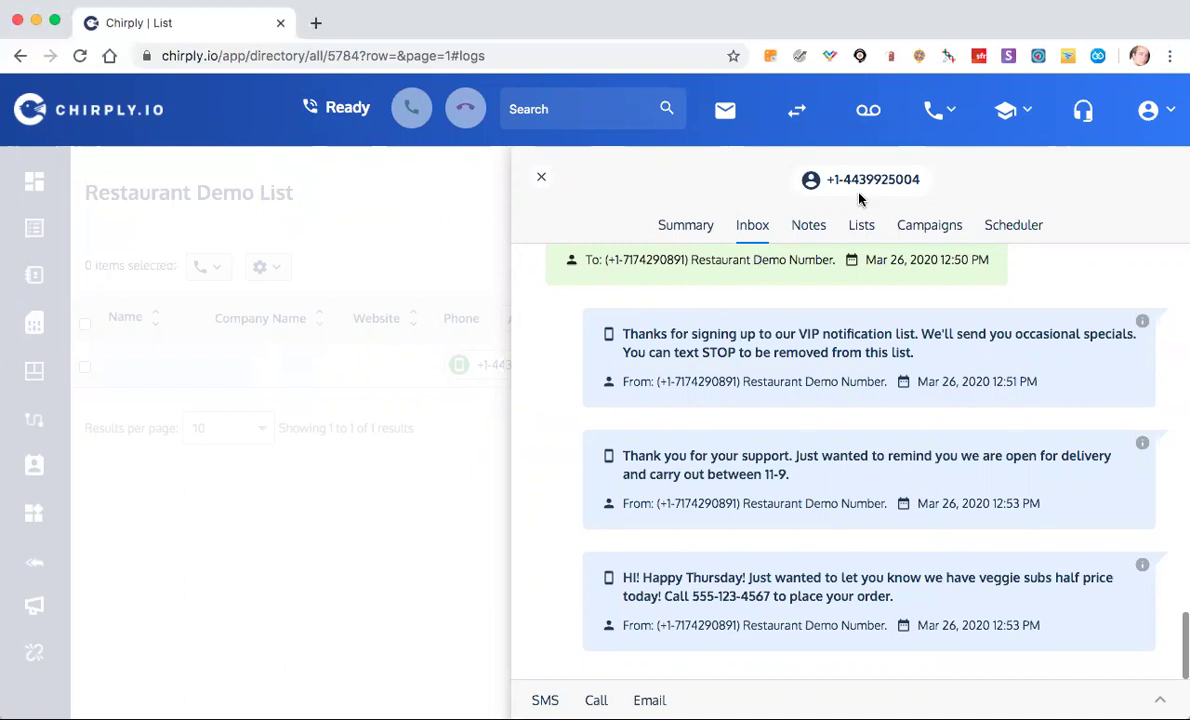
{"action": "left_click_drag", "start_coordinate": [930, 181], "coordinate": [776, 168]}
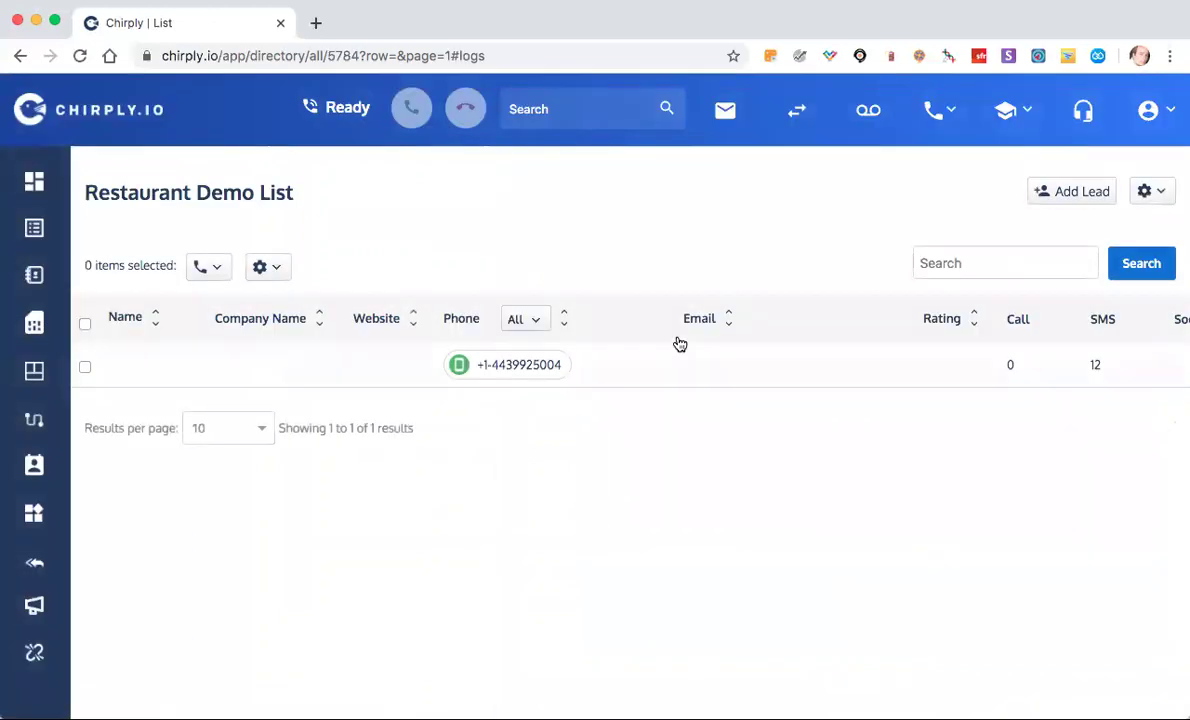
Reopen the contact's conversation to check for an incoming reply and the default auto response, refreshing it once, and close it.
{"action": "left_click", "coordinate": [523, 367]}
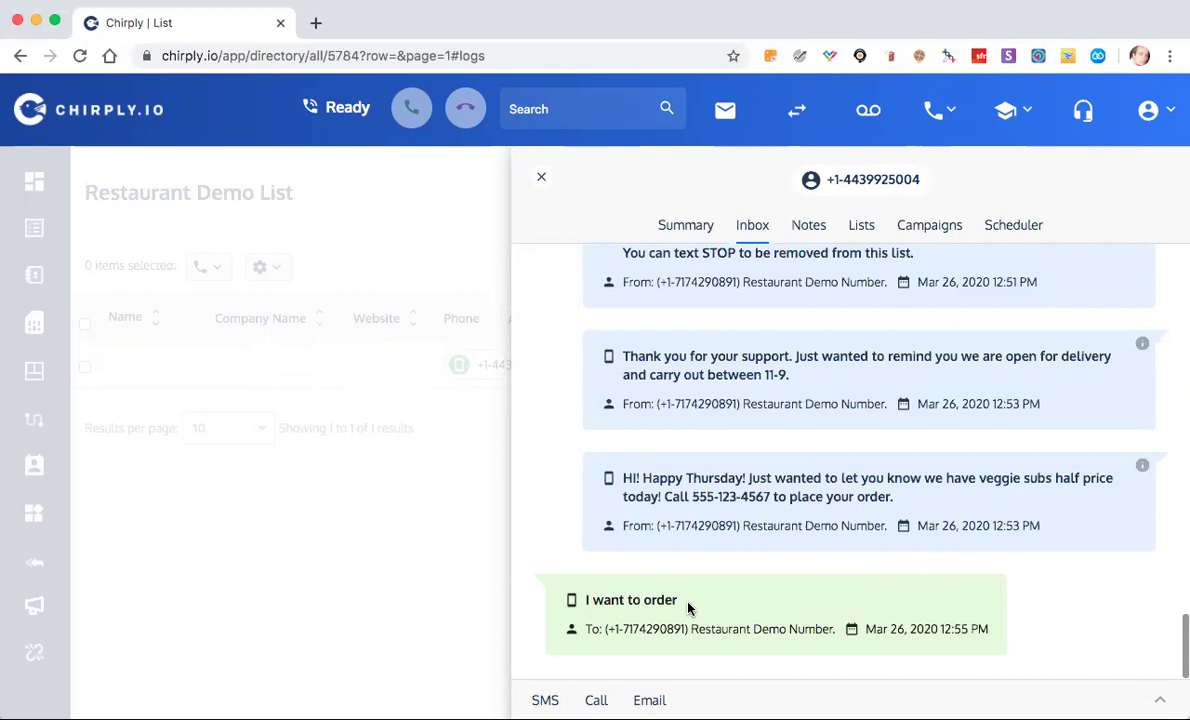
{"action": "left_click", "coordinate": [541, 178]}
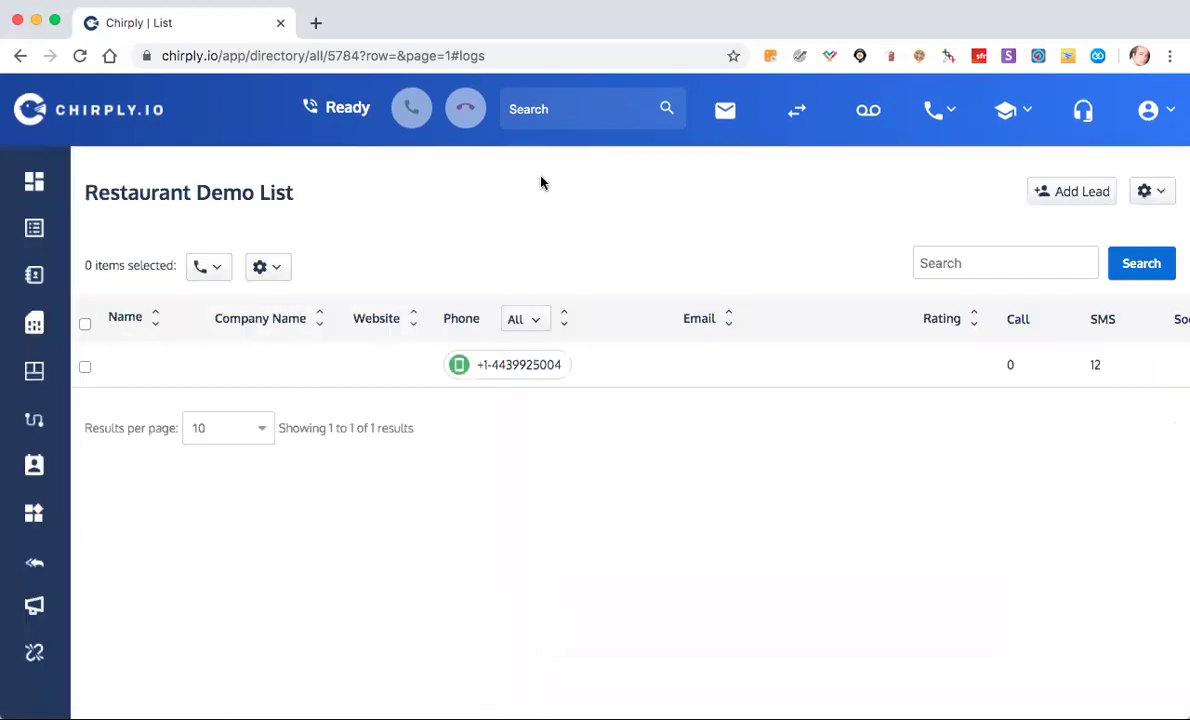
{"action": "left_click", "coordinate": [483, 366]}
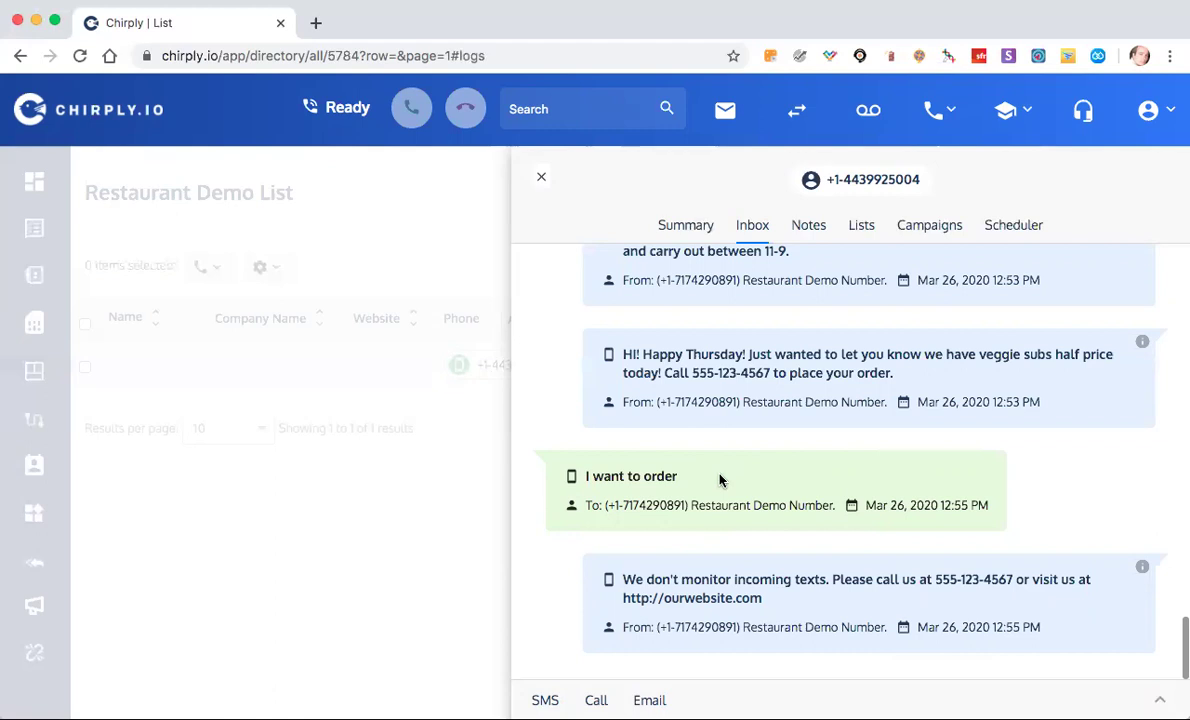
{"action": "left_click", "coordinate": [540, 179]}
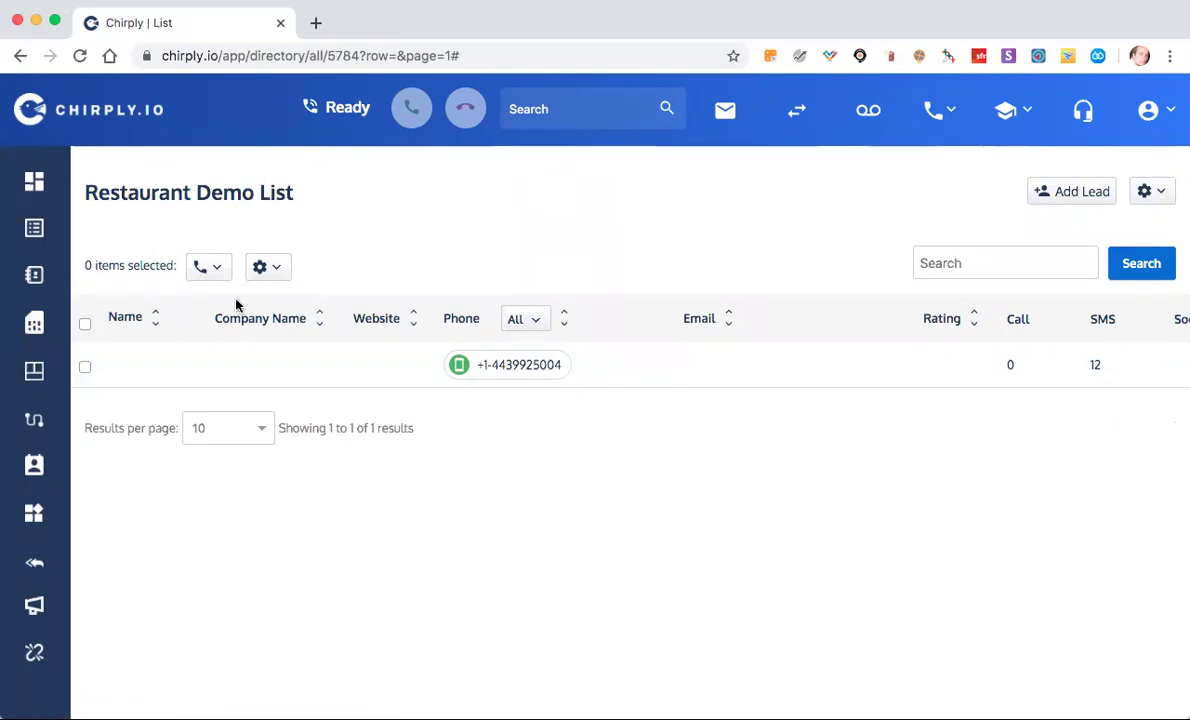
{"action": "left_click", "coordinate": [85, 324]}
{"action": "left_click", "coordinate": [86, 328]}
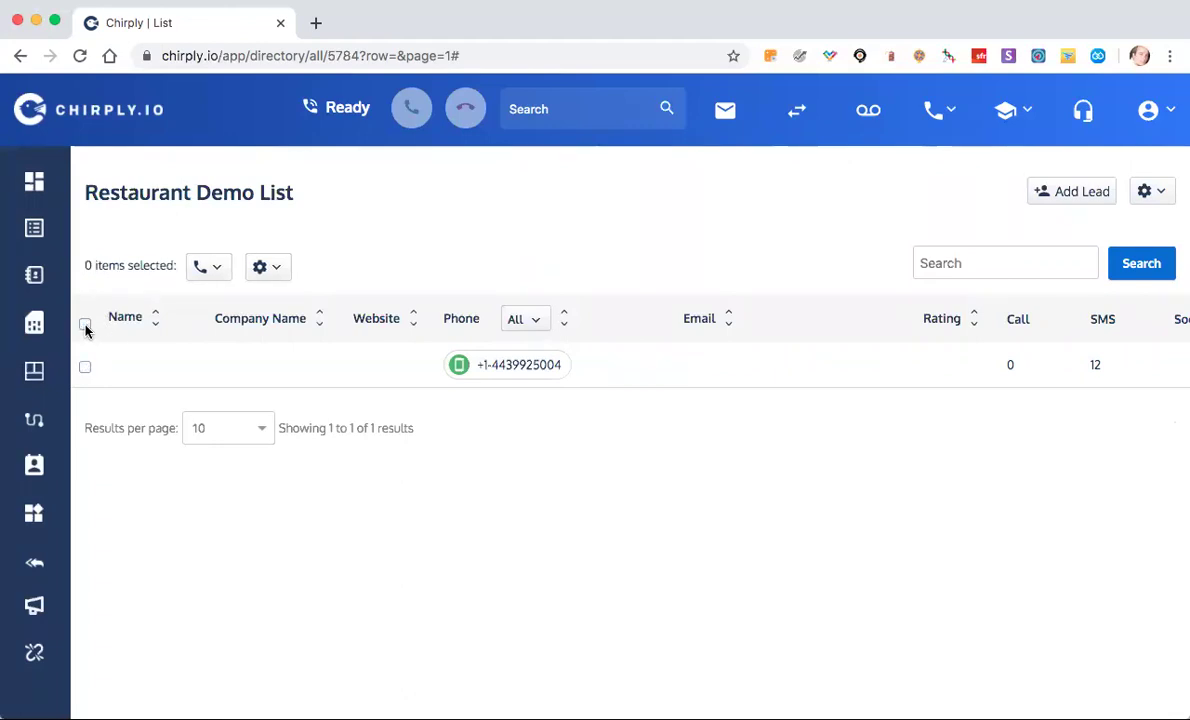